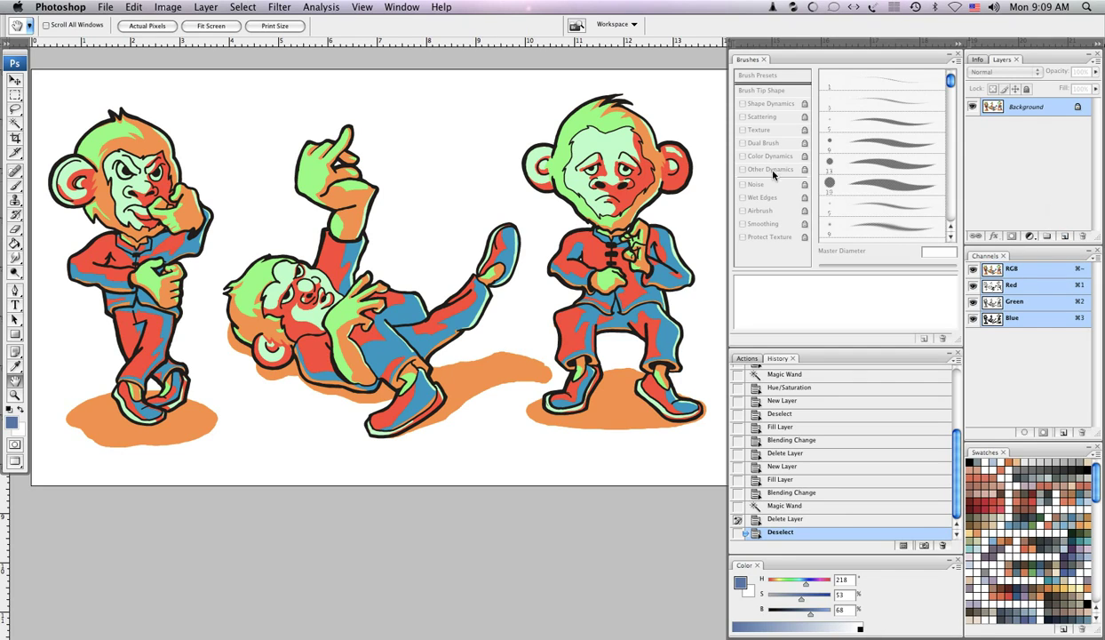
Add a new layer above the Background, fill it with white and set its blending mode to Color
left_click(1067, 236)
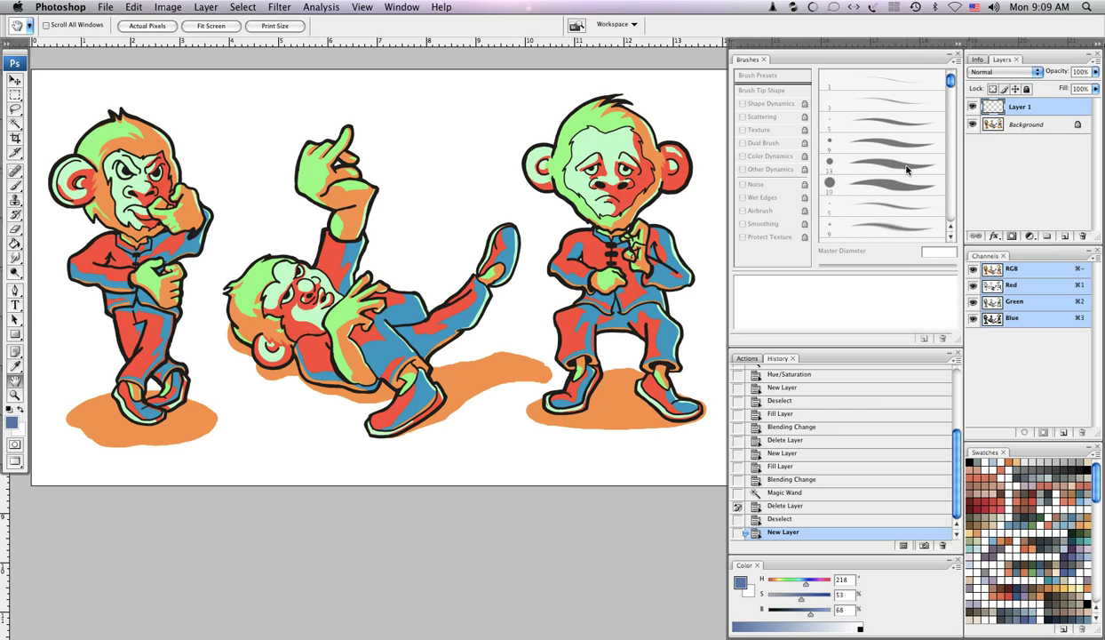
key("super+BackSpace")
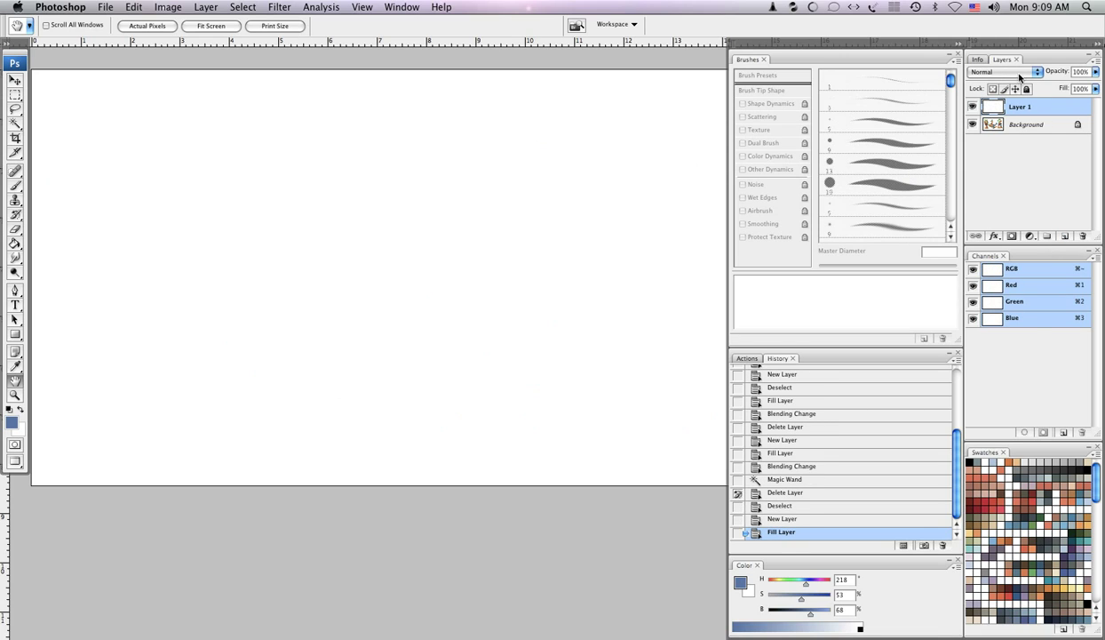
left_click(991, 73)
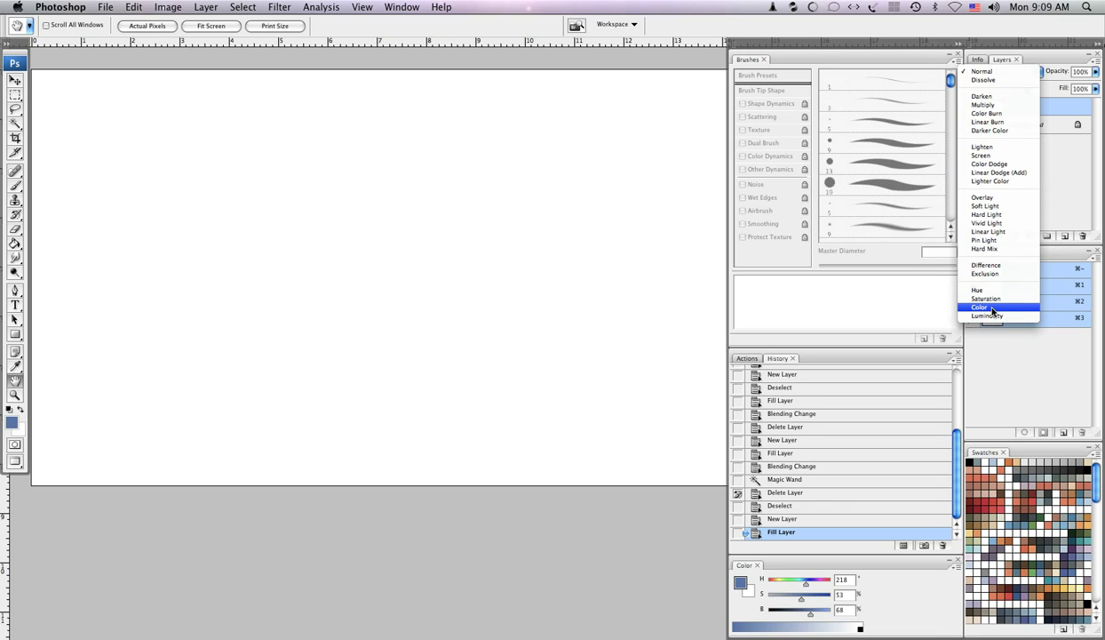
left_click(993, 308)
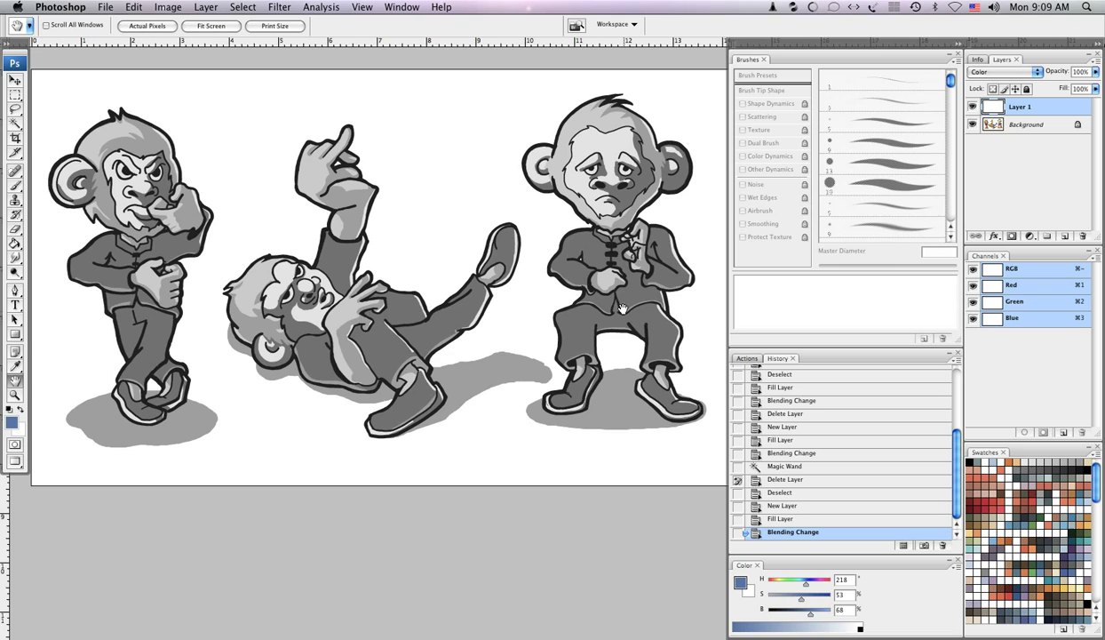
left_click(973, 108)
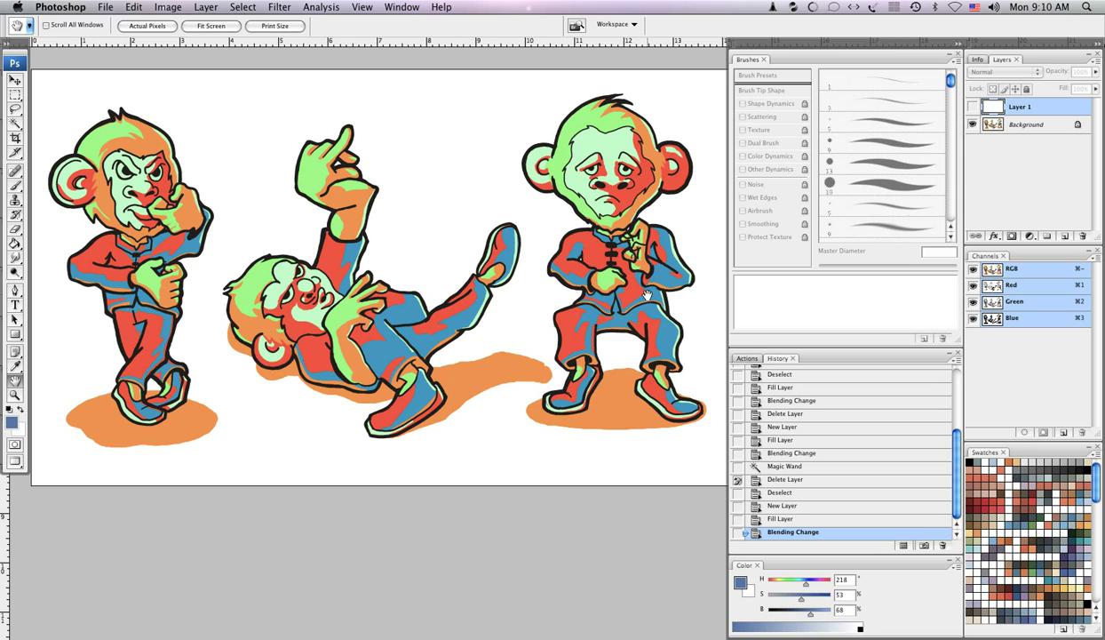
left_click(973, 107)
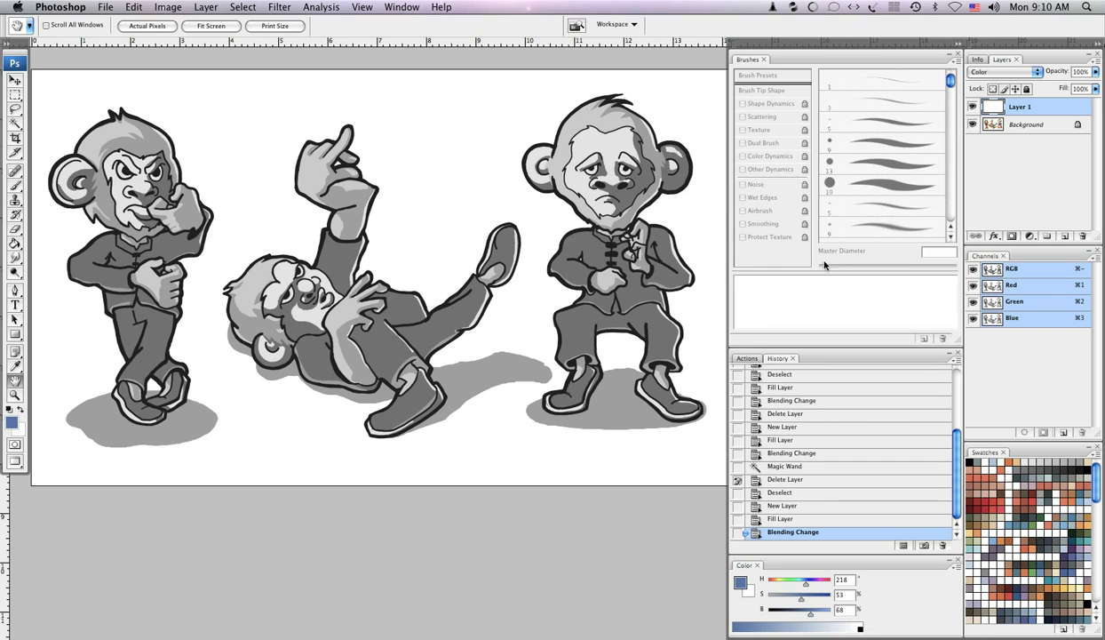
With Layer 1 hidden, select all blue clothing areas on the Background and darken them with Hue/Saturation at Lightness -35
left_click(974, 109)
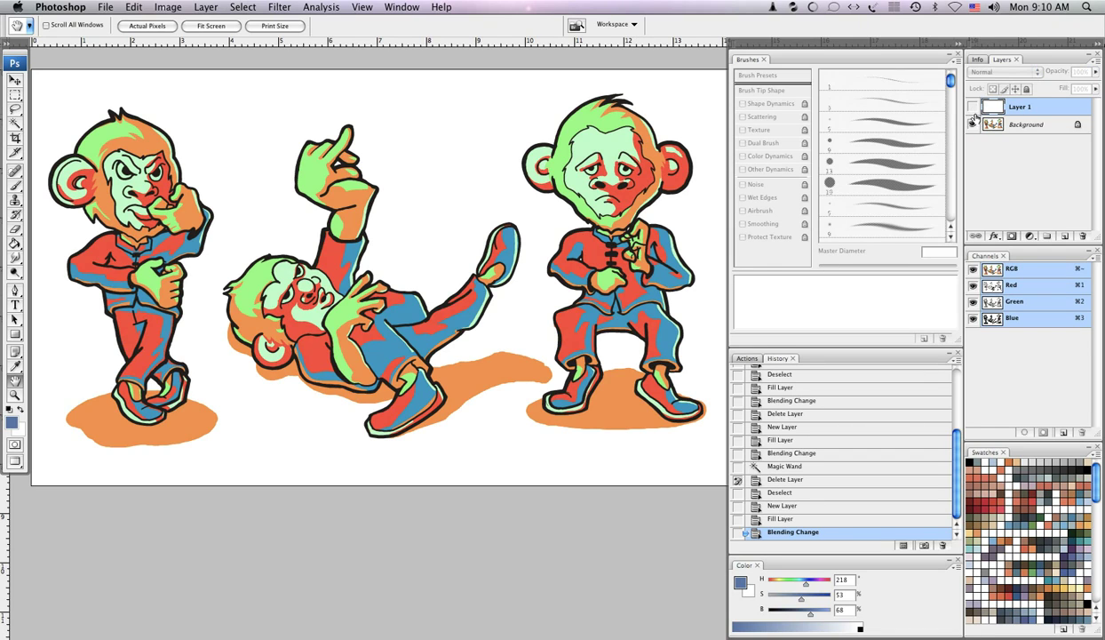
left_click(981, 125)
key("w")
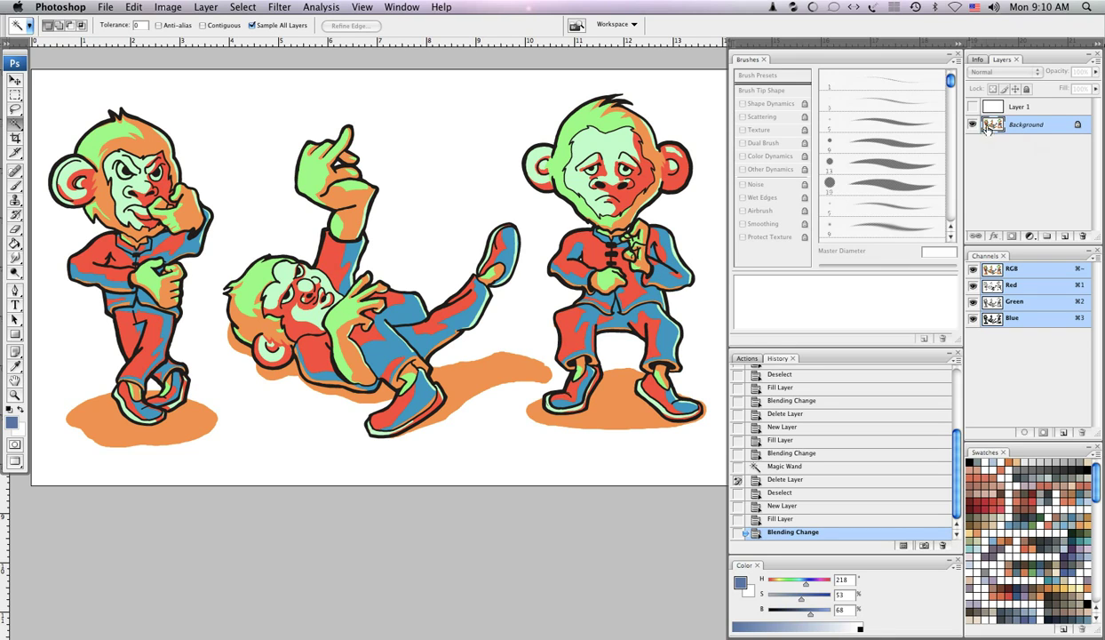
left_click(659, 276)
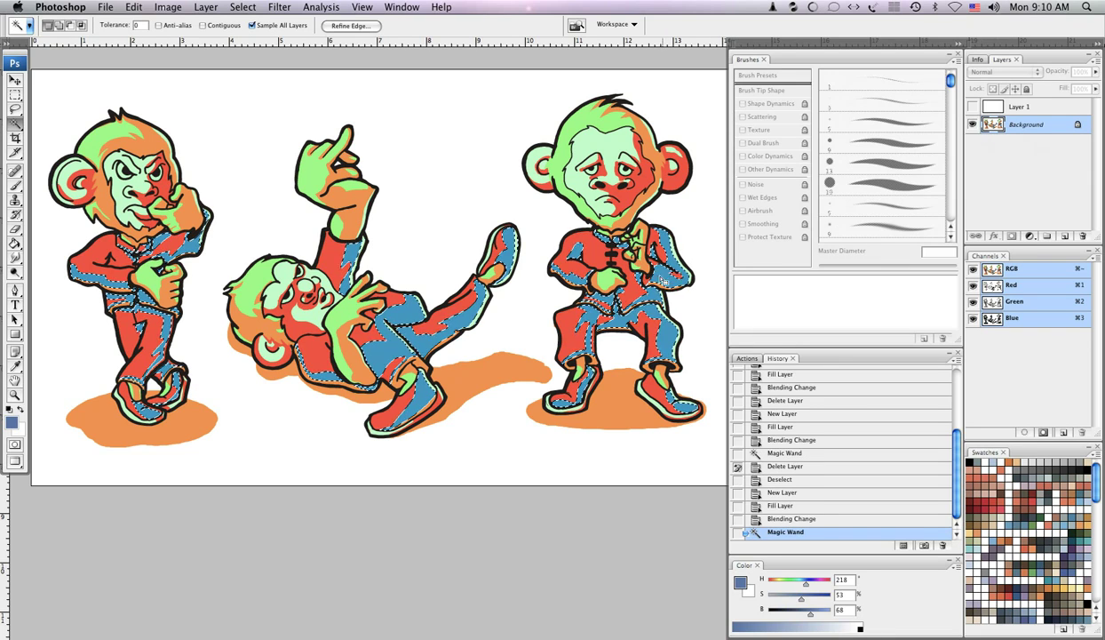
left_click(173, 8)
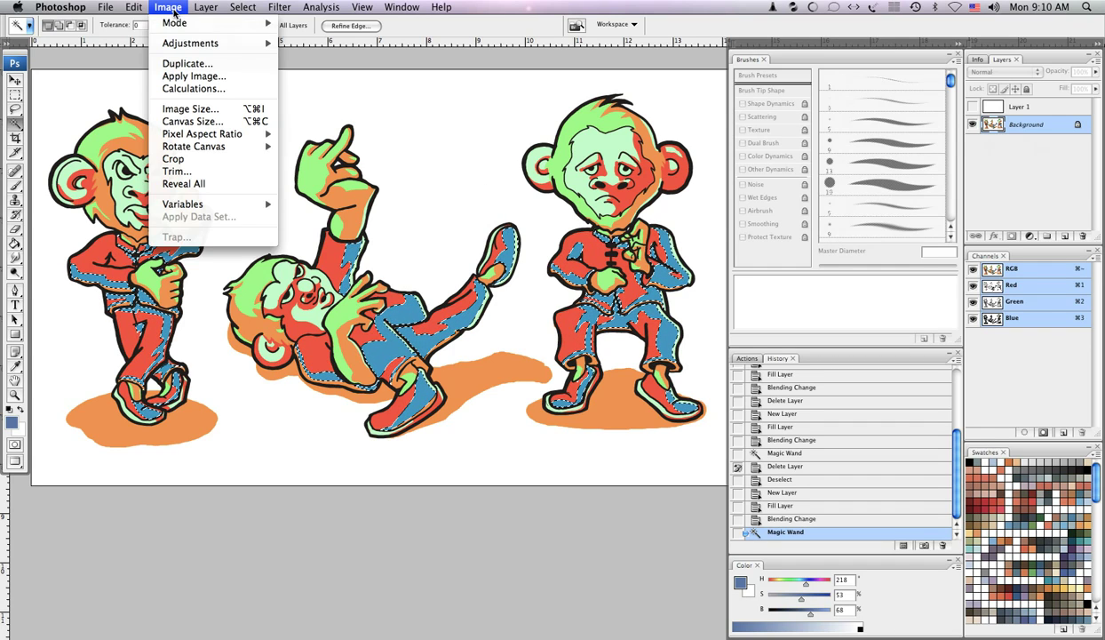
mouse_move(174, 27)
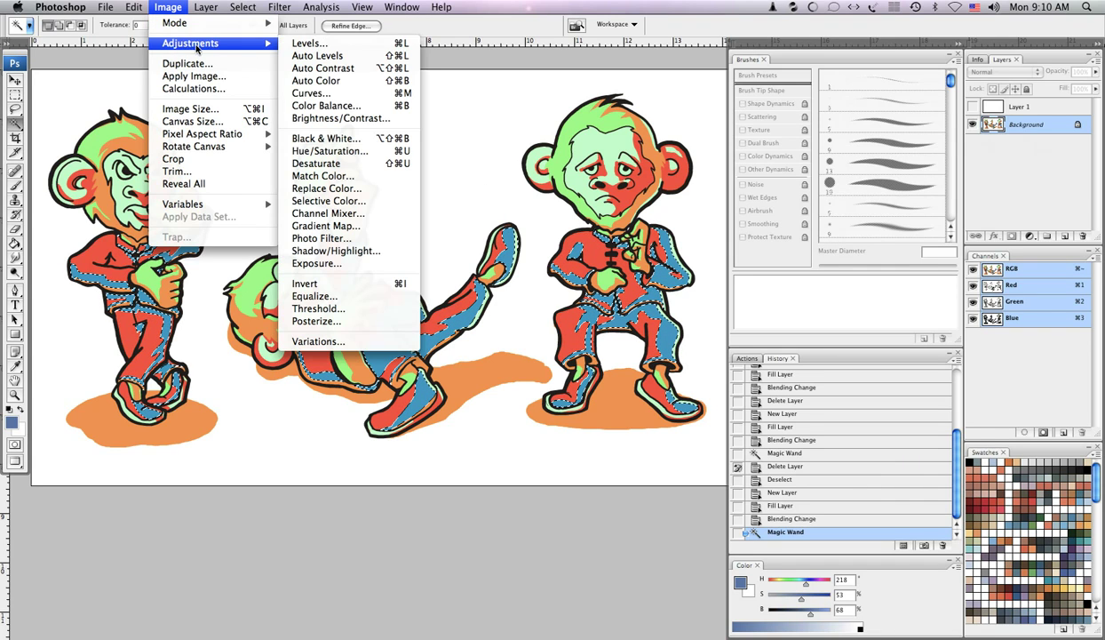
left_click(378, 153)
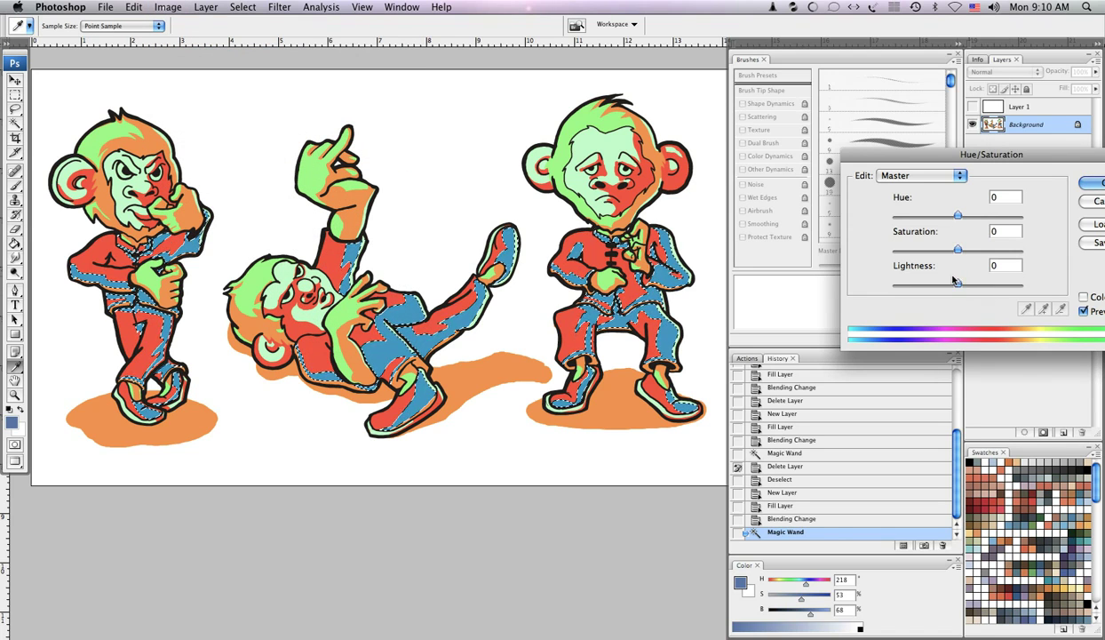
left_click_drag(955, 281, 935, 284)
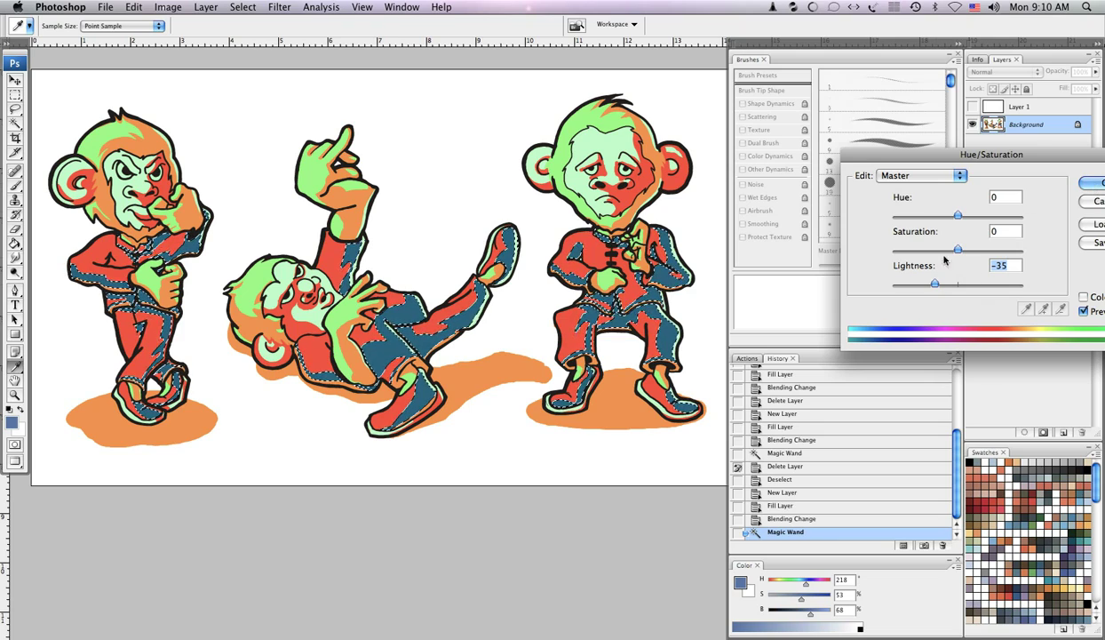
key("Return")
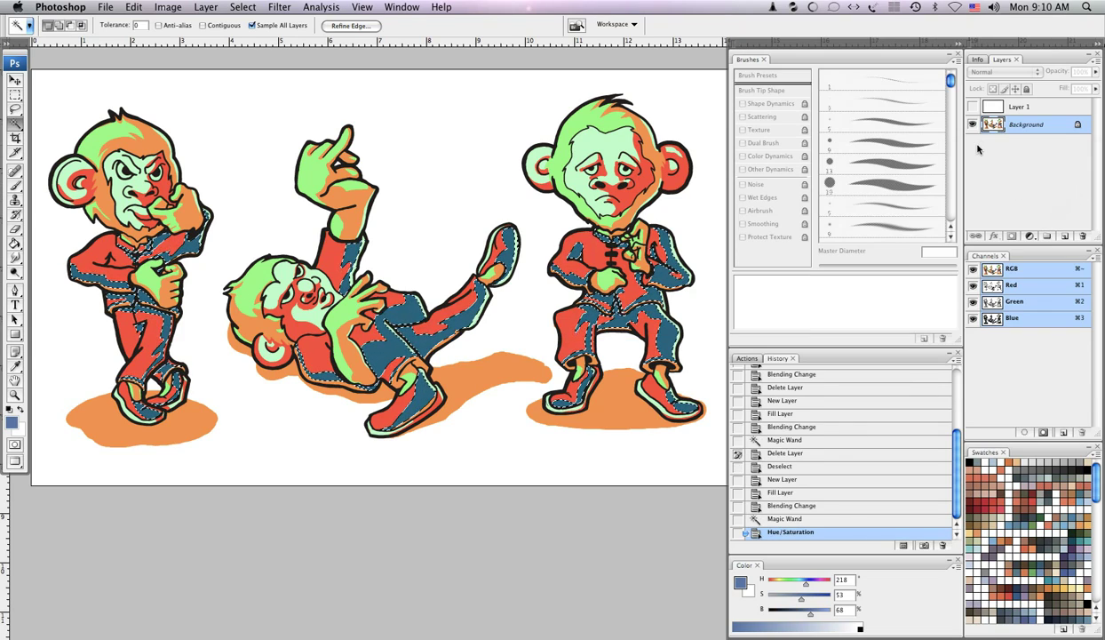
key("h")
key("super+d")
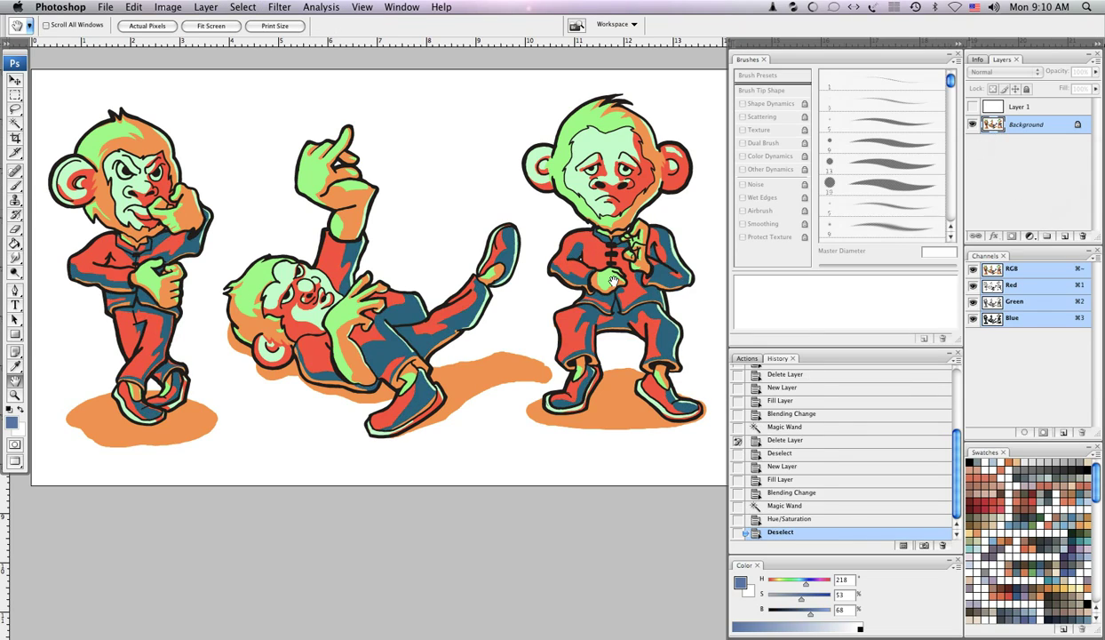
Show Layer 1 again and fill it with the orange swatch (H 30, S 71, B 93)
left_click(972, 106)
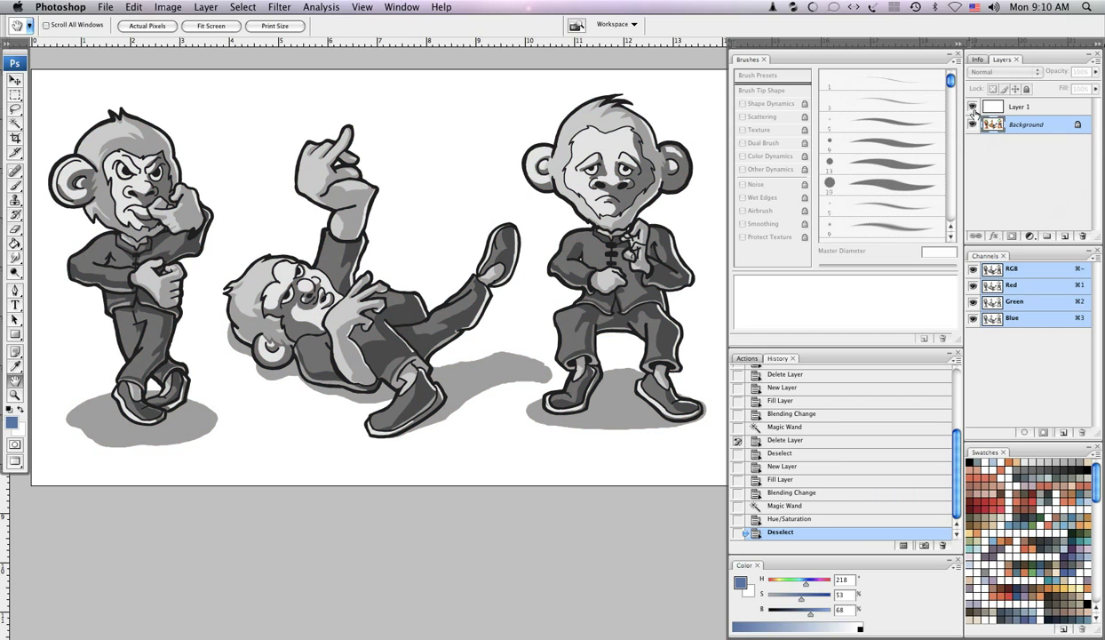
left_click(986, 108)
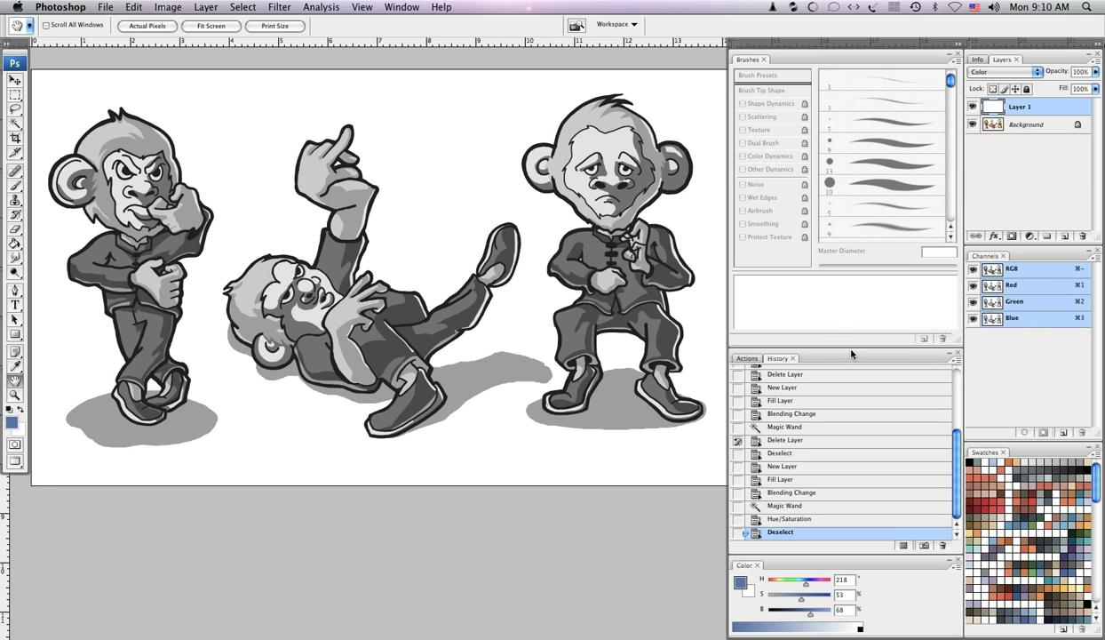
left_click(1081, 524)
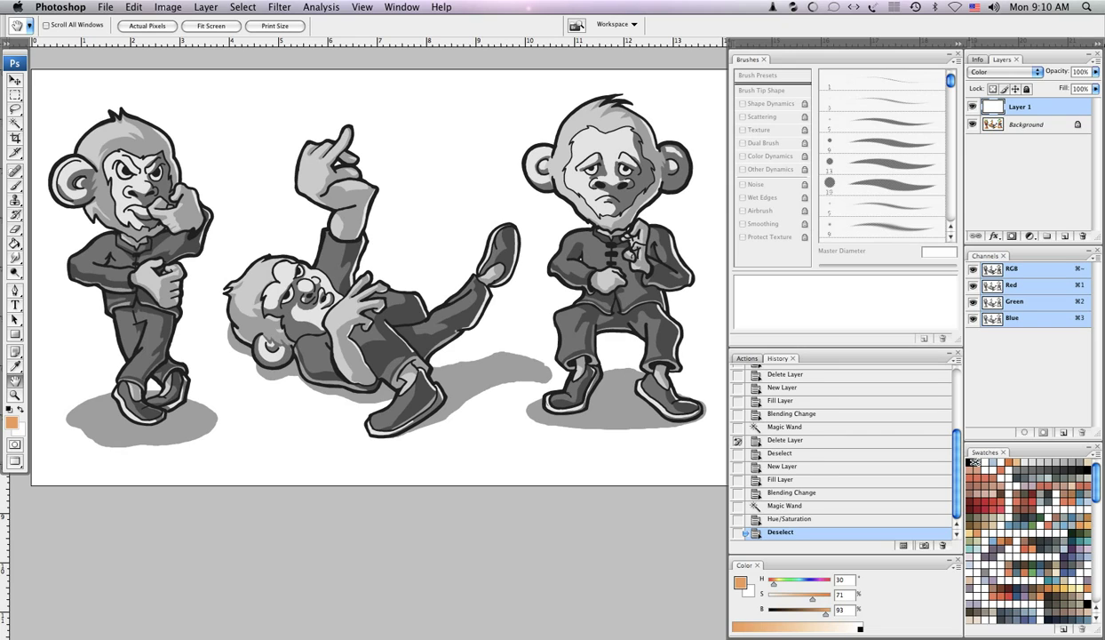
key("alt+BackSpace")
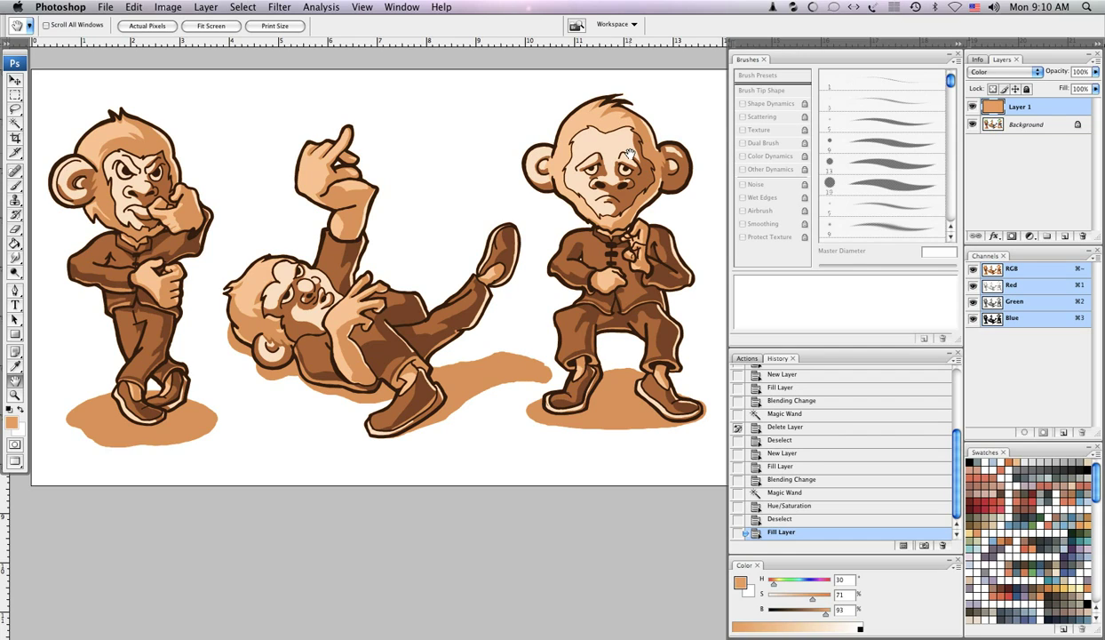
Lower the opacity of the orange Layer 1 to leave only a partial tint over the original colors
left_click(1096, 71)
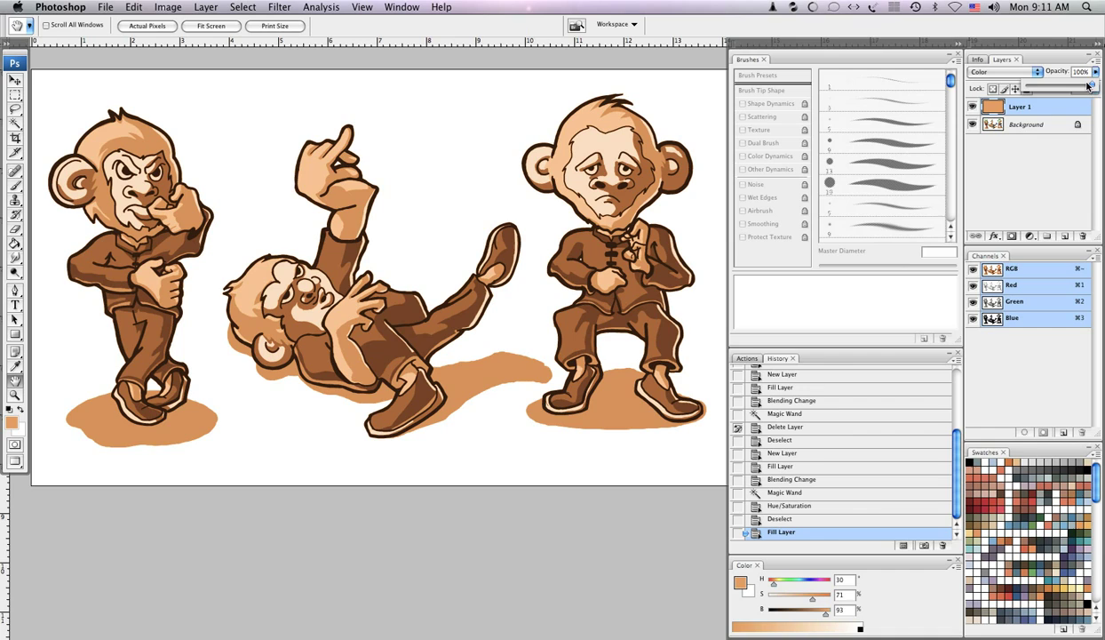
mouse_move(1063, 86)
left_mouse_down()
mouse_move(1022, 92)
mouse_move(1045, 89)
left_mouse_up()
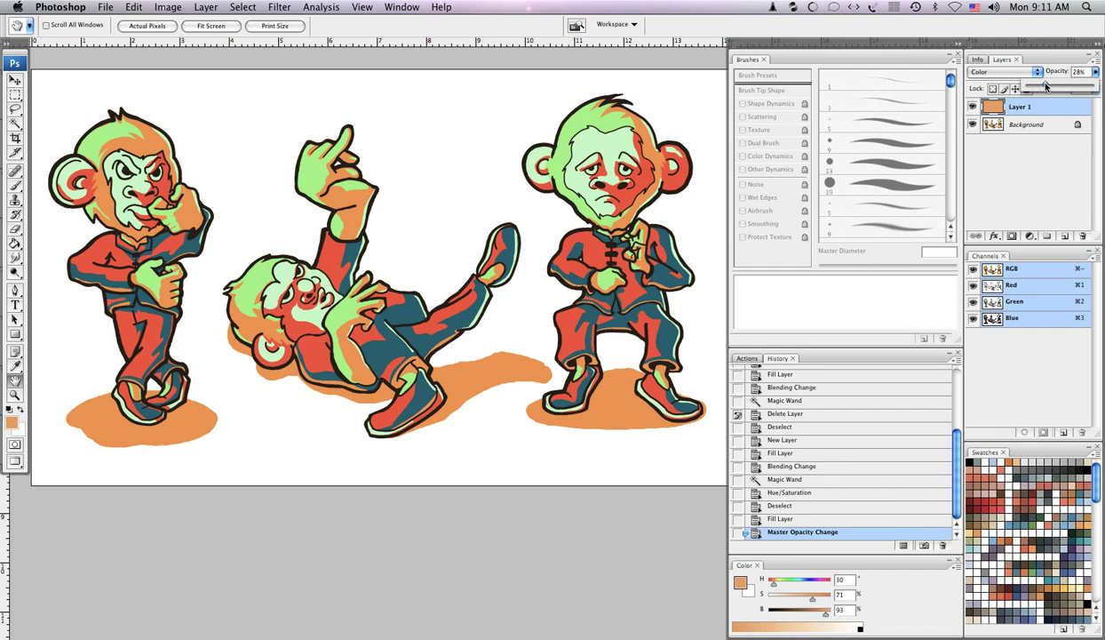
left_click_drag(1058, 86, 1057, 87)
left_click_drag(1056, 87, 1045, 89)
left_click_drag(1050, 87, 1027, 83)
Select the dark blue clothing areas on the Background and shift them to Hue -170, Saturation -36 and Lightness -20
left_click(1015, 124)
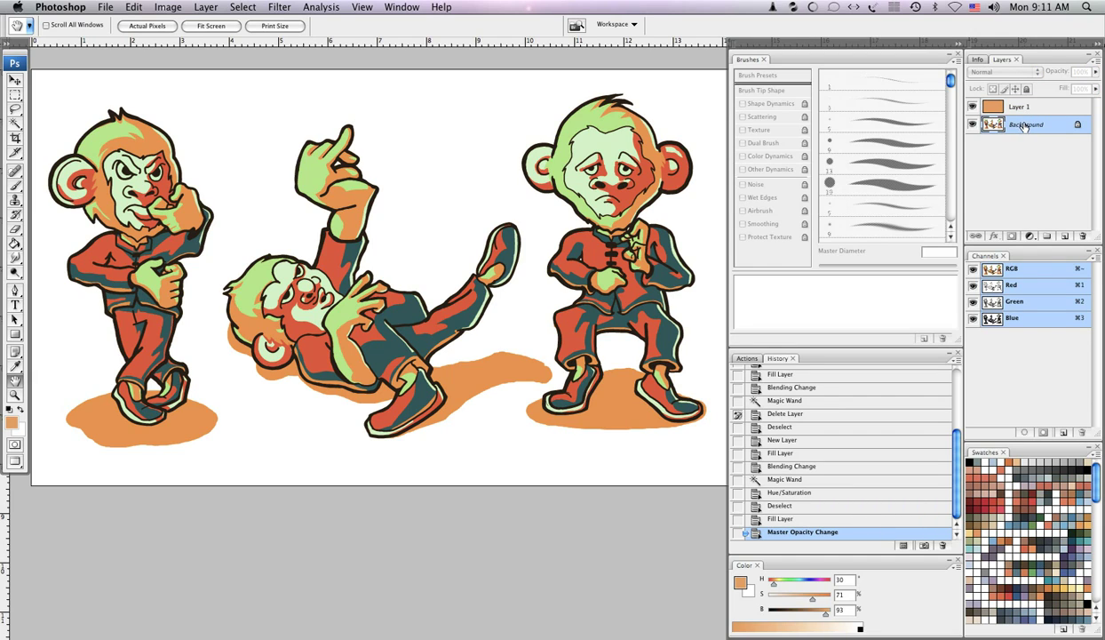
key("w")
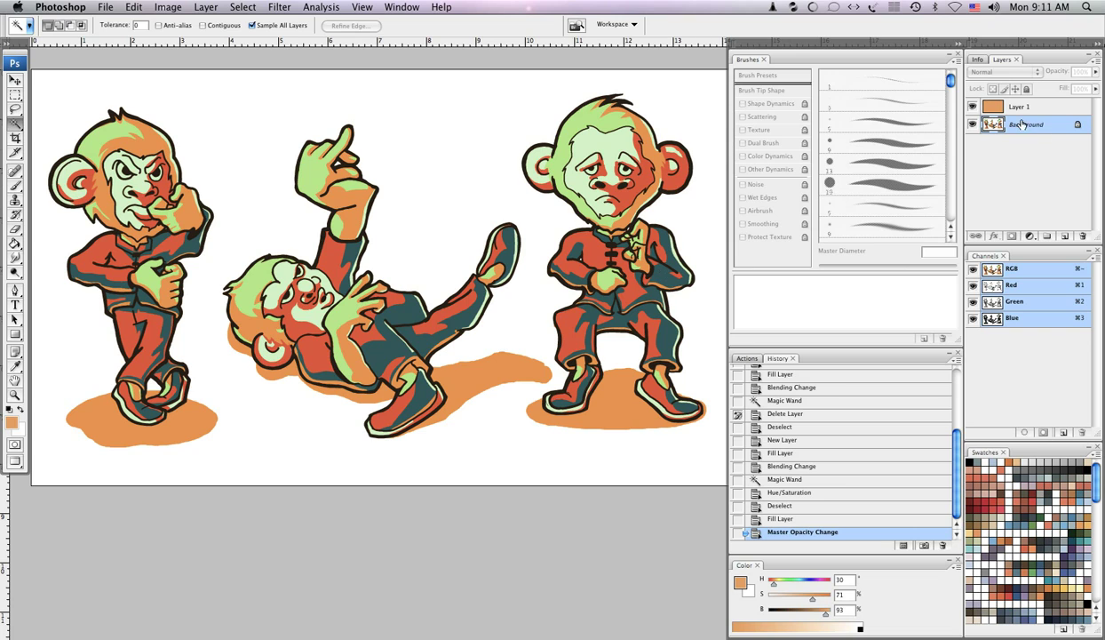
left_click(663, 261)
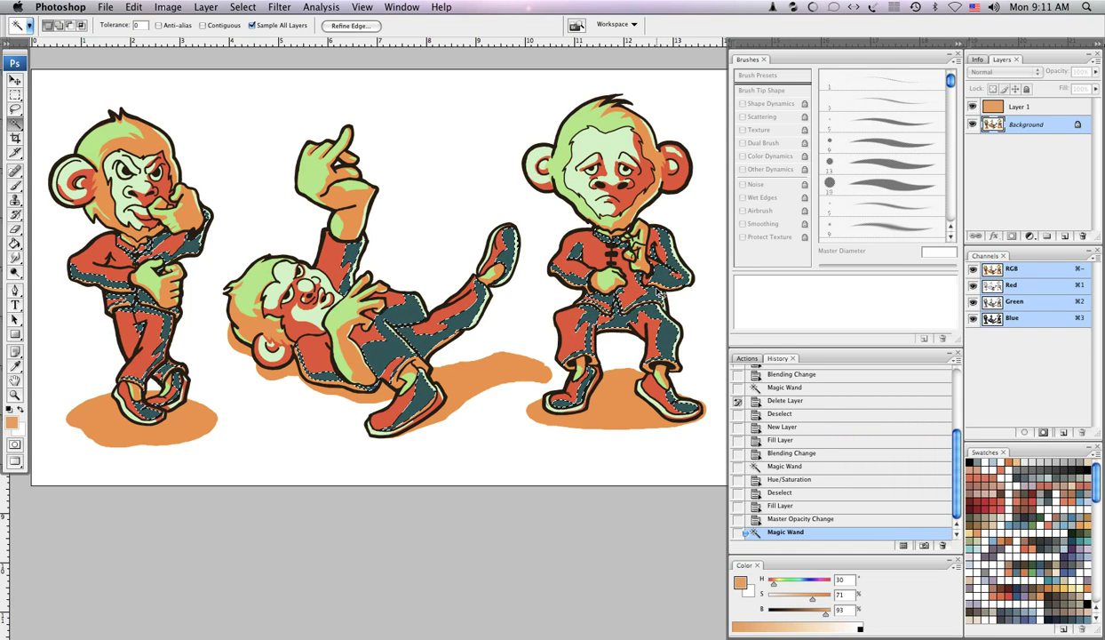
key("super+h")
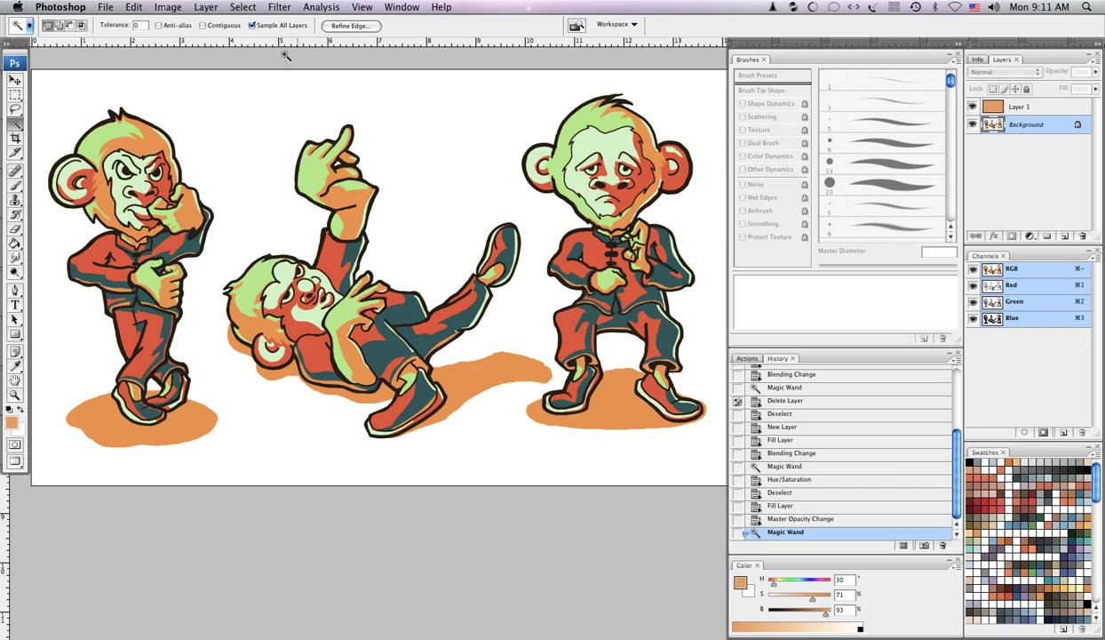
left_click(177, 7)
mouse_move(186, 44)
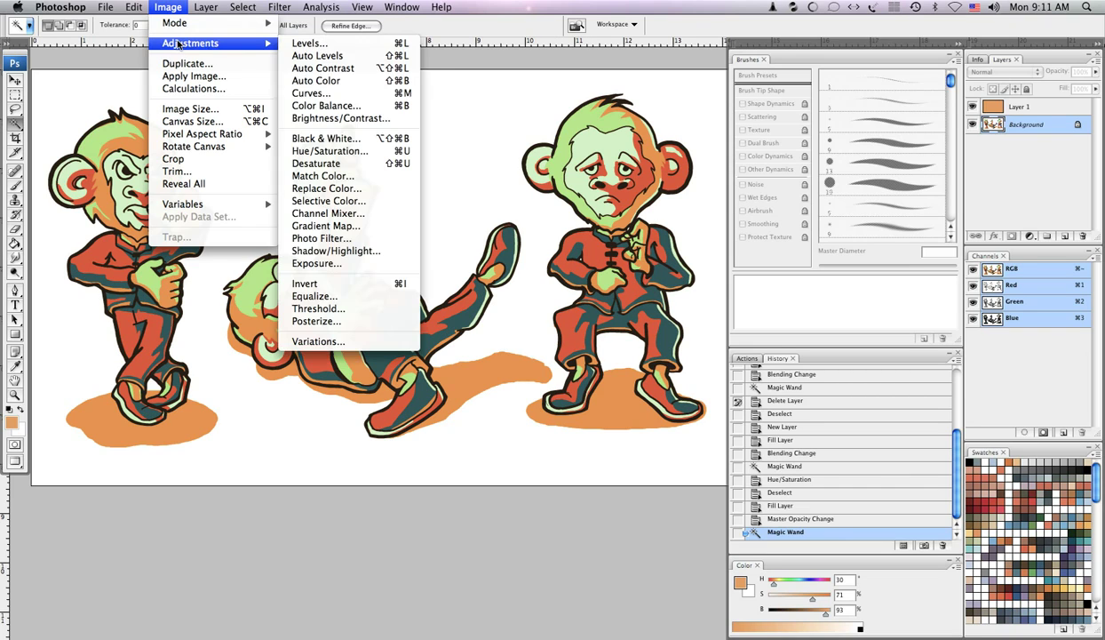
left_click(360, 153)
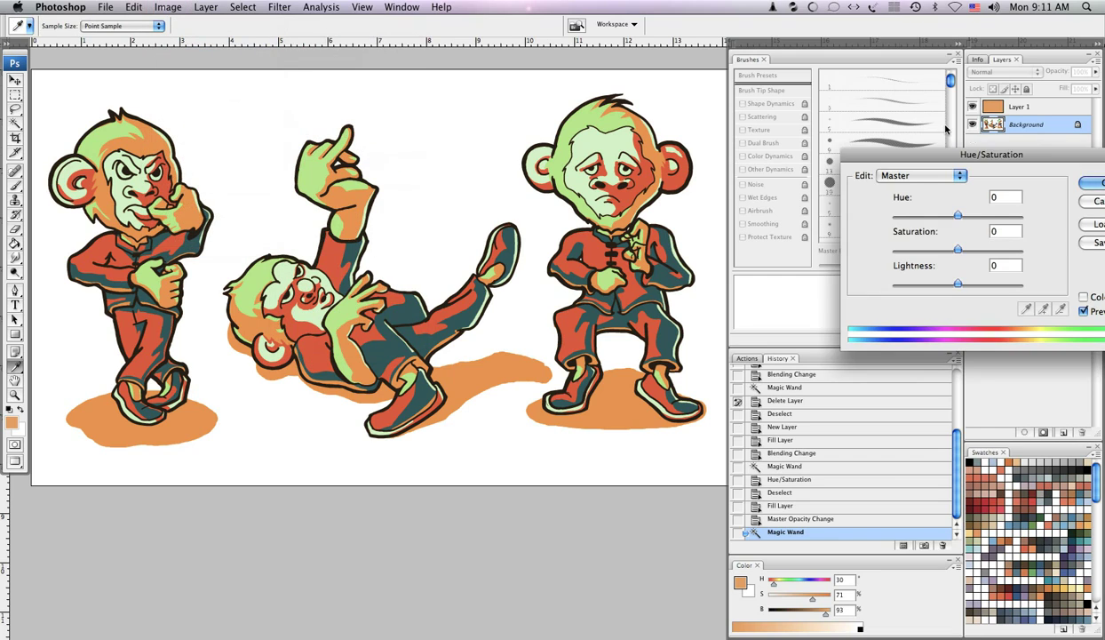
left_click_drag(981, 158, 850, 207)
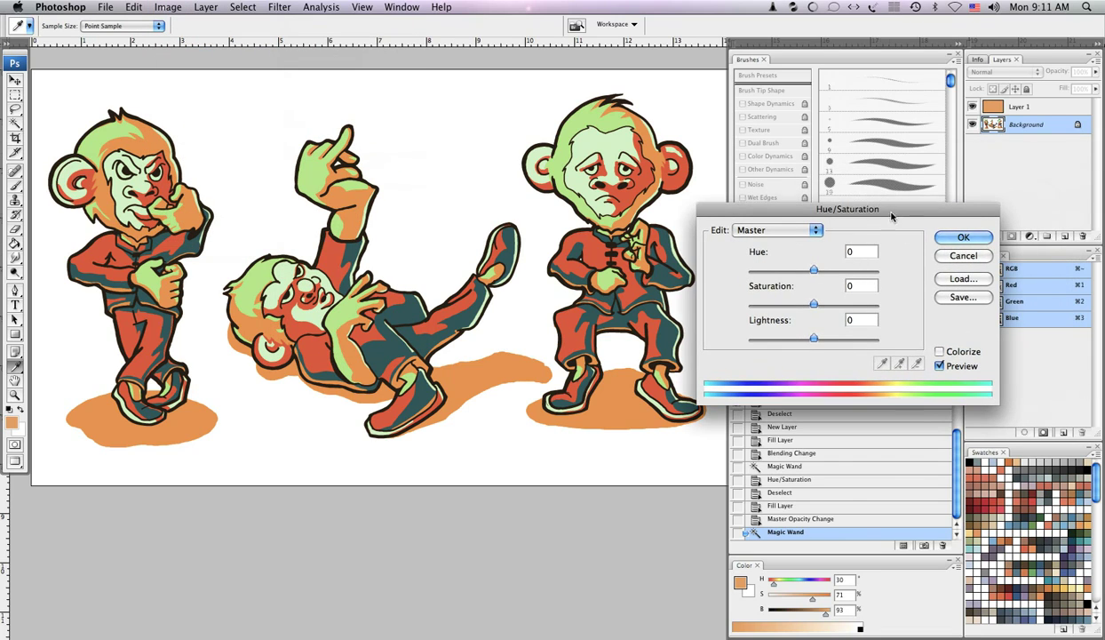
left_click_drag(826, 264, 763, 264)
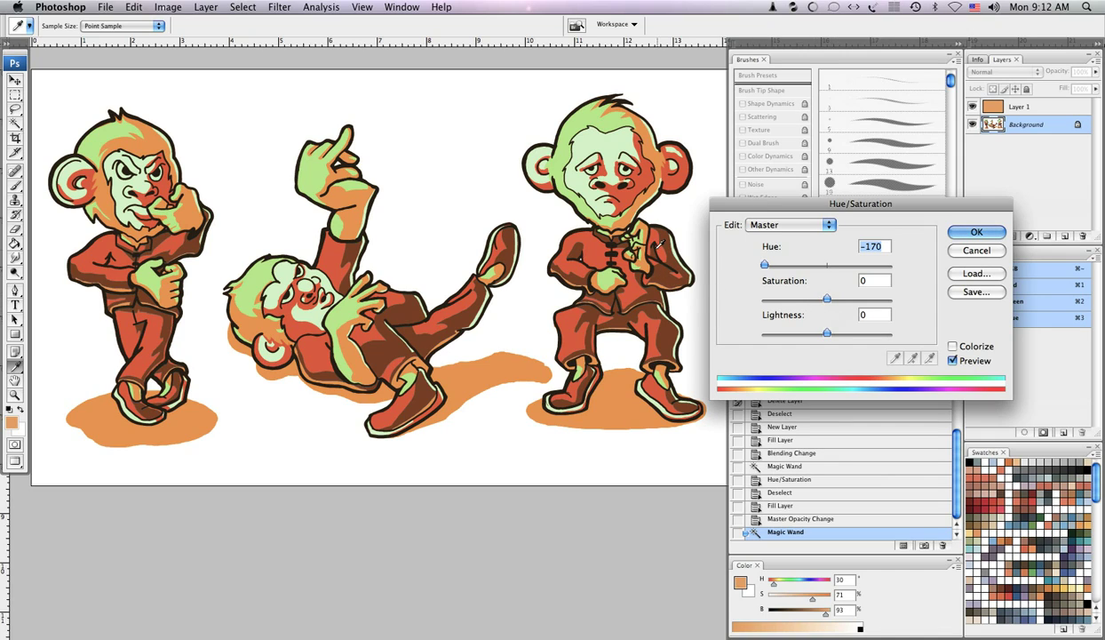
left_click(810, 299)
left_click_drag(810, 299, 814, 335)
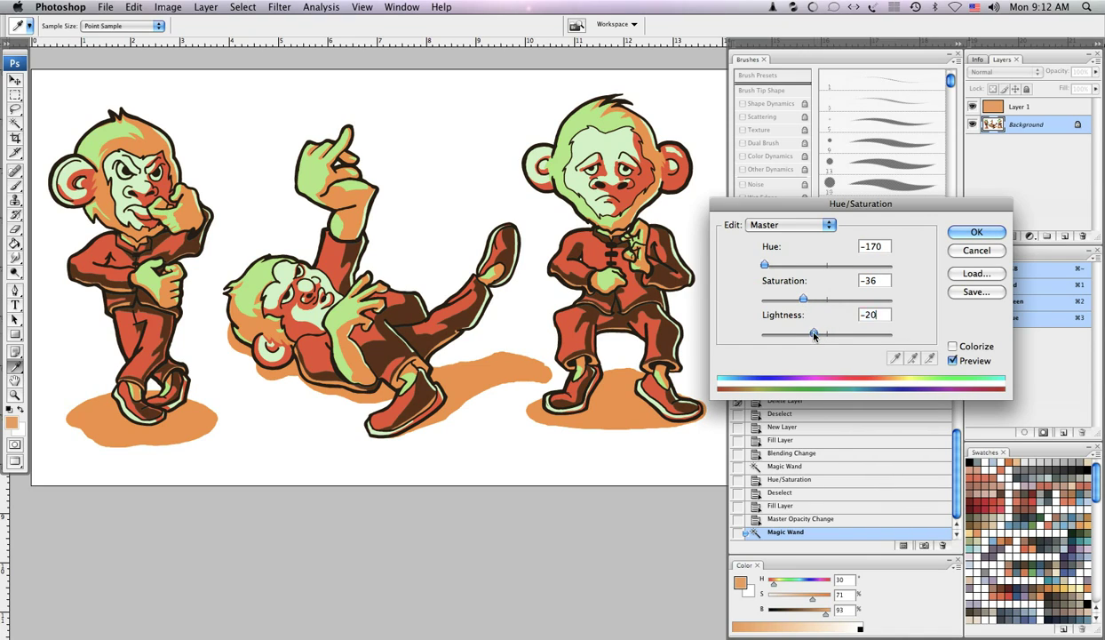
left_click(958, 233)
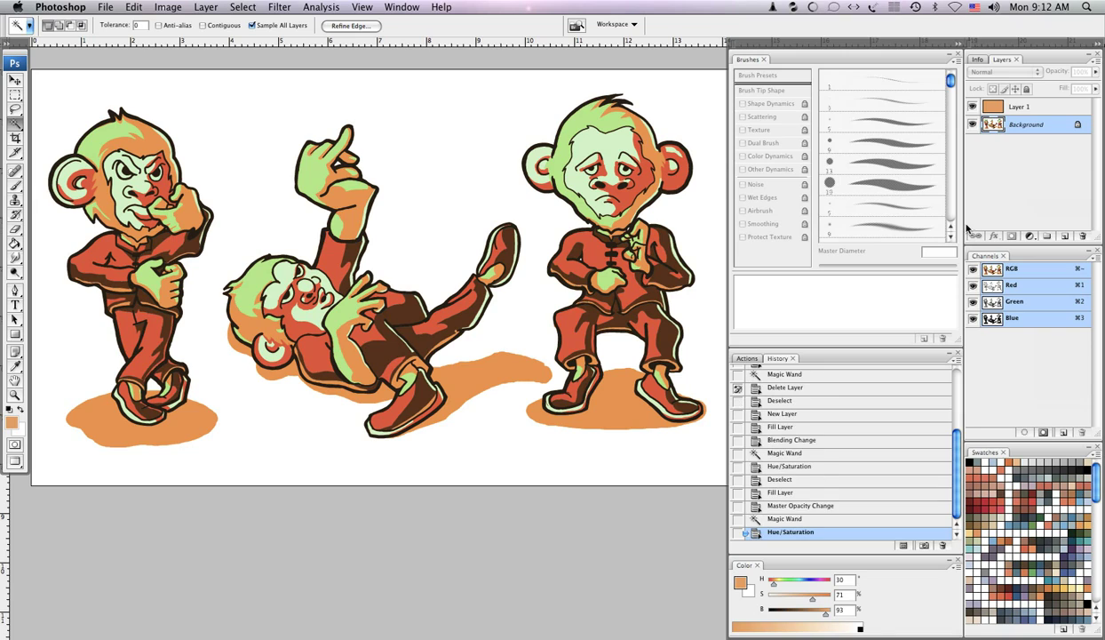
key("super+d")
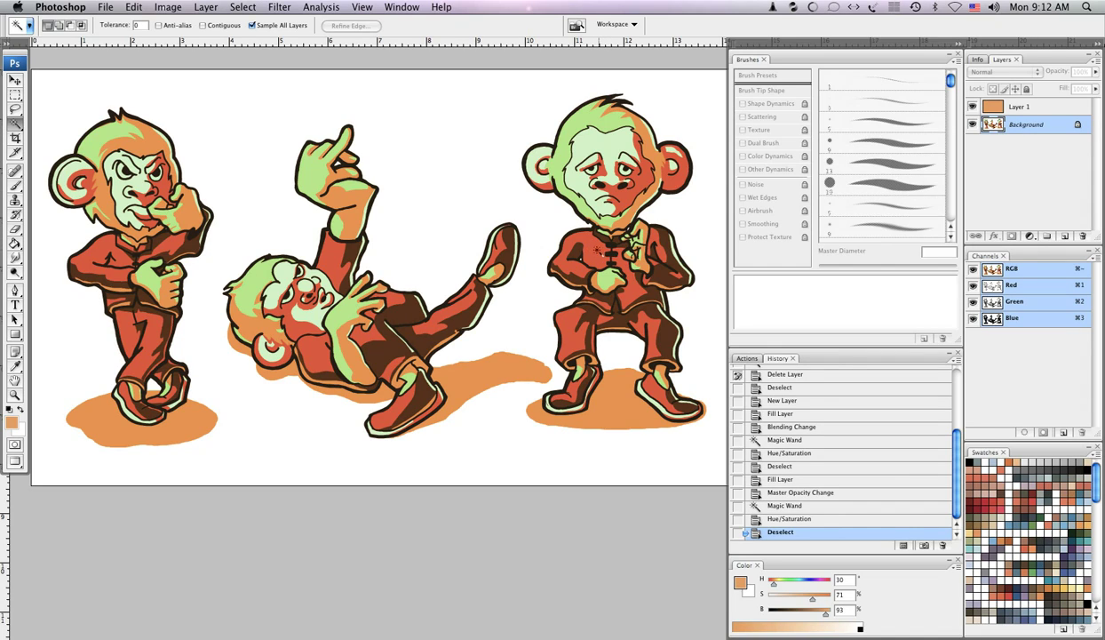
Select all red areas on the Background and shift them to orange-brown with Hue/Saturation, using Saturation -22
left_click(599, 244)
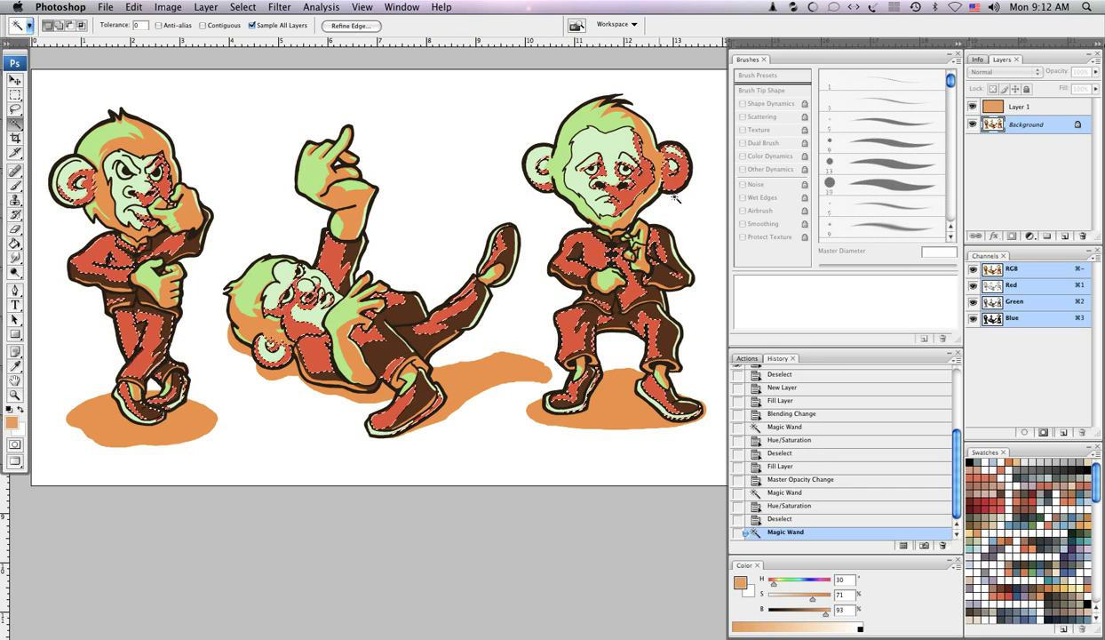
key("super+h")
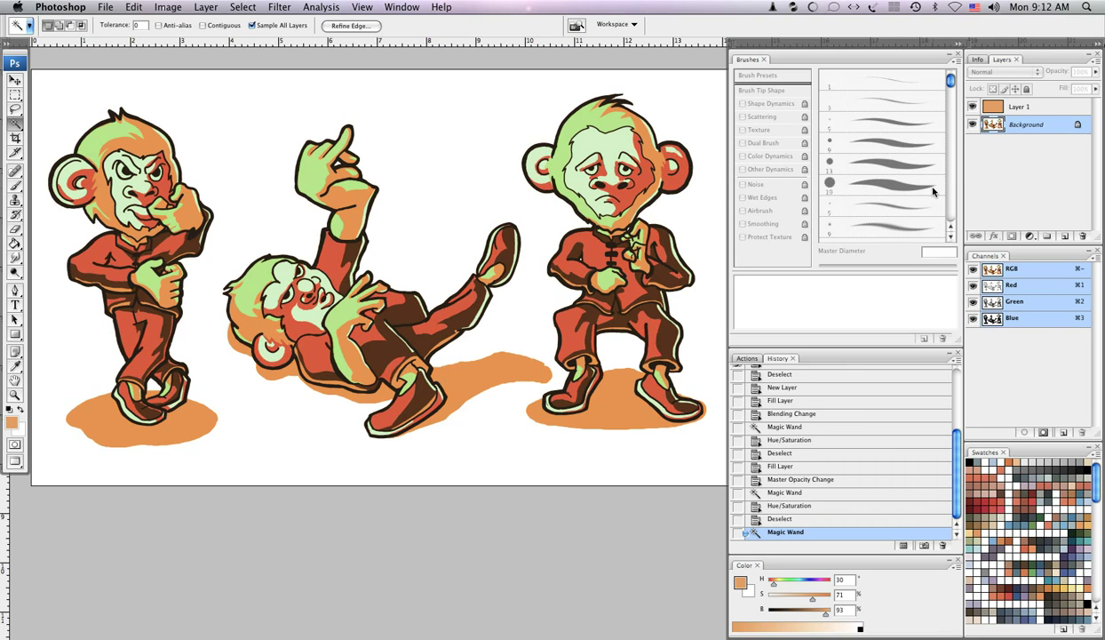
key("super+u")
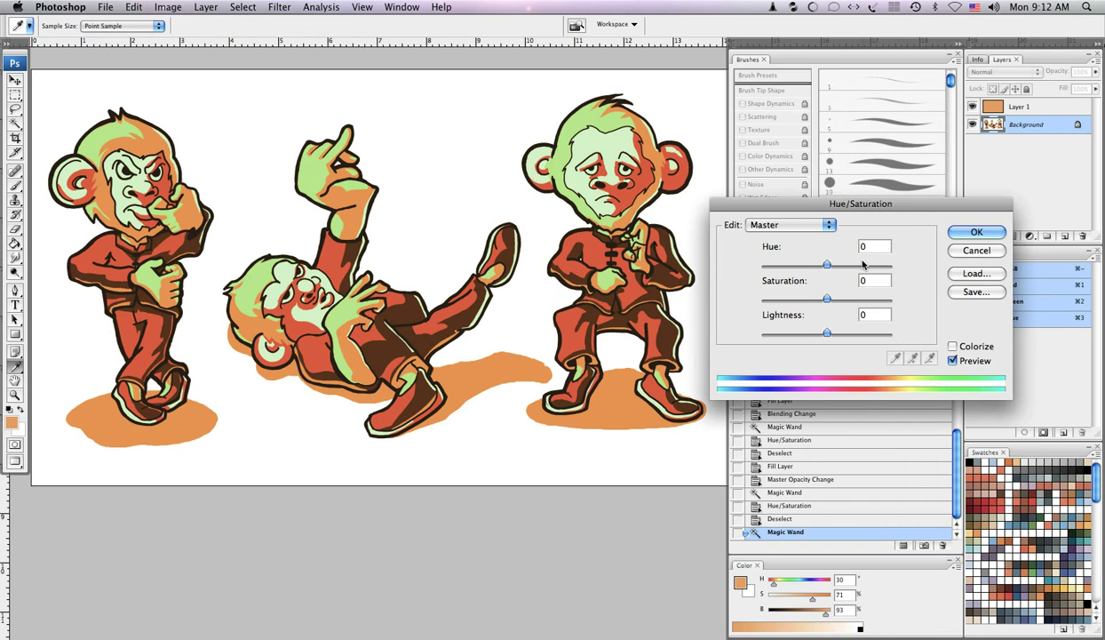
mouse_move(827, 265)
left_mouse_down()
mouse_move(846, 266)
mouse_move(837, 266)
left_mouse_up()
mouse_move(840, 264)
left_mouse_down()
mouse_move(810, 298)
mouse_move(856, 266)
mouse_move(846, 265)
left_mouse_up()
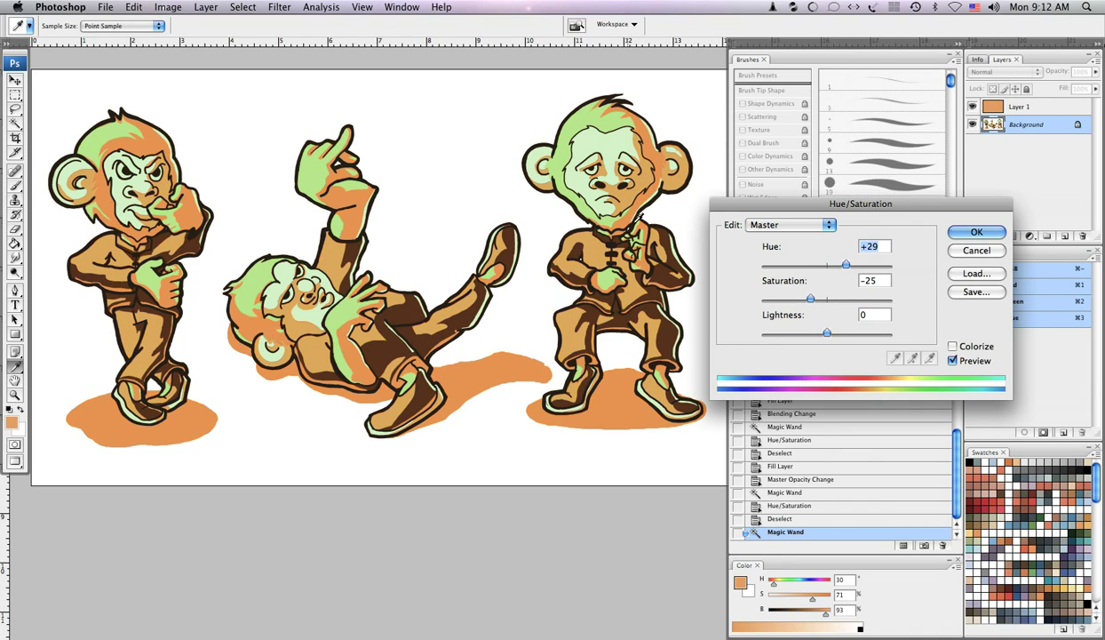
left_click_drag(782, 298, 814, 300)
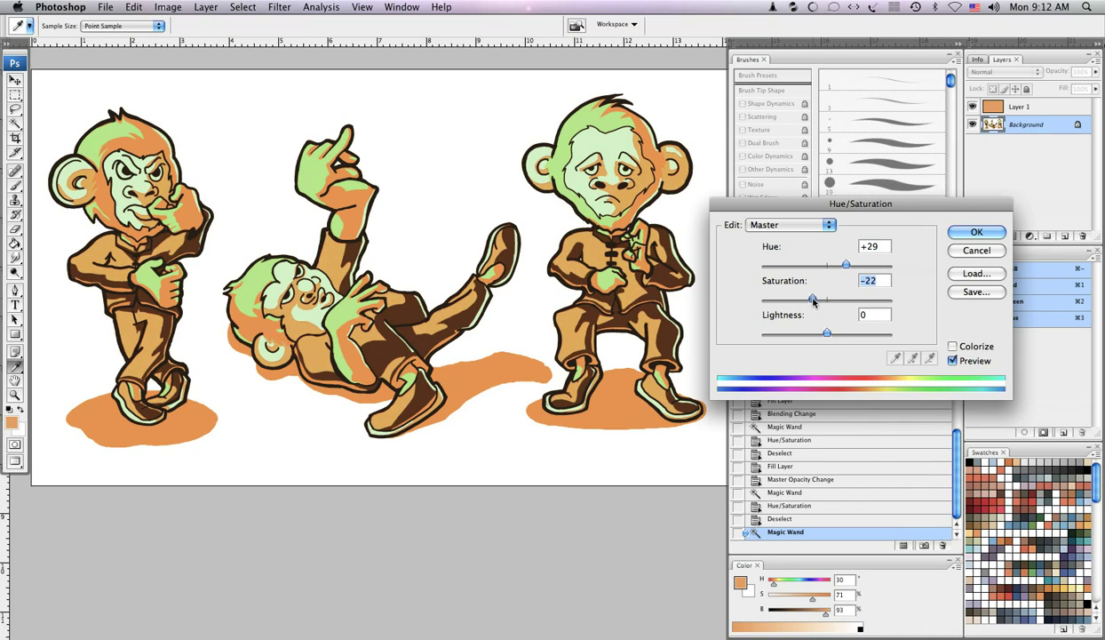
left_click_drag(845, 265, 818, 265)
left_click(975, 232)
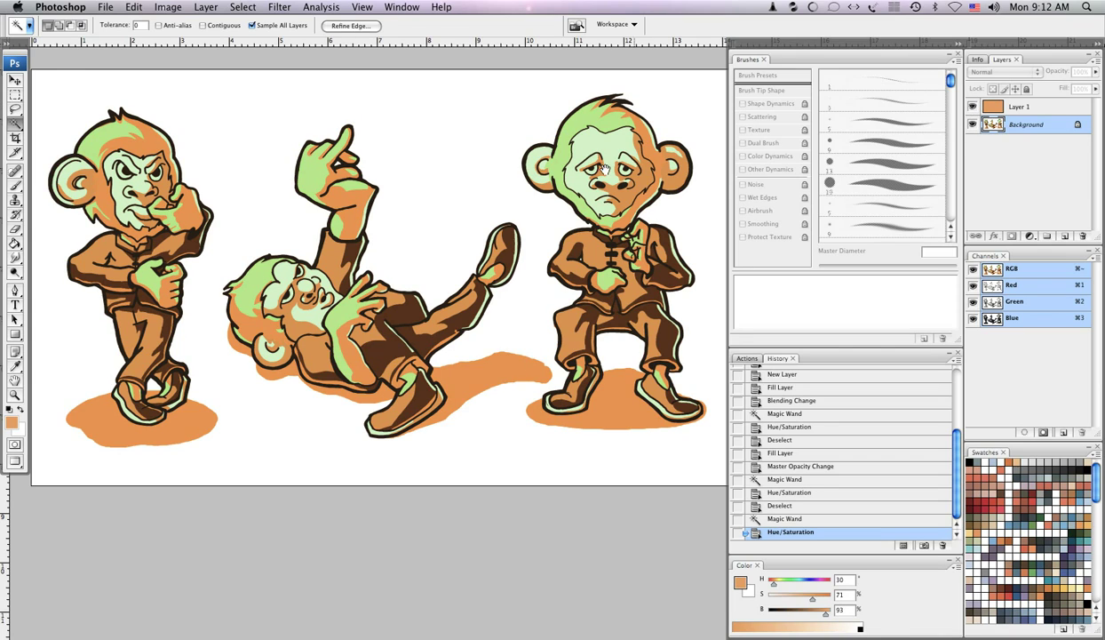
scroll(613, 160, "right", 3)
scroll(613, 160, "up", 2)
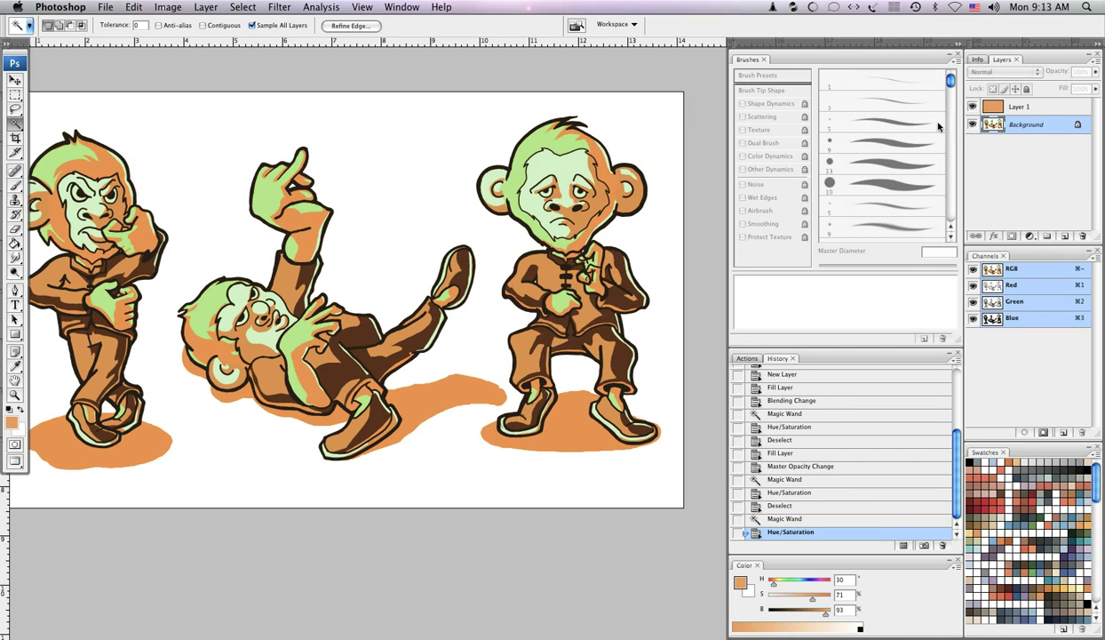
left_click(549, 143)
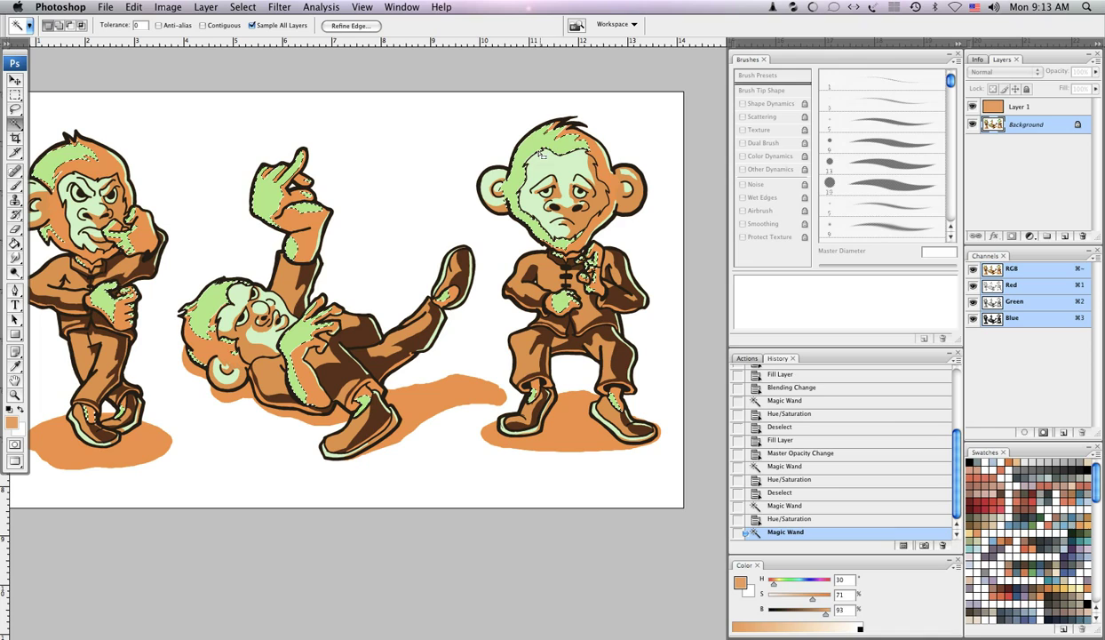
key("ctrl+b")
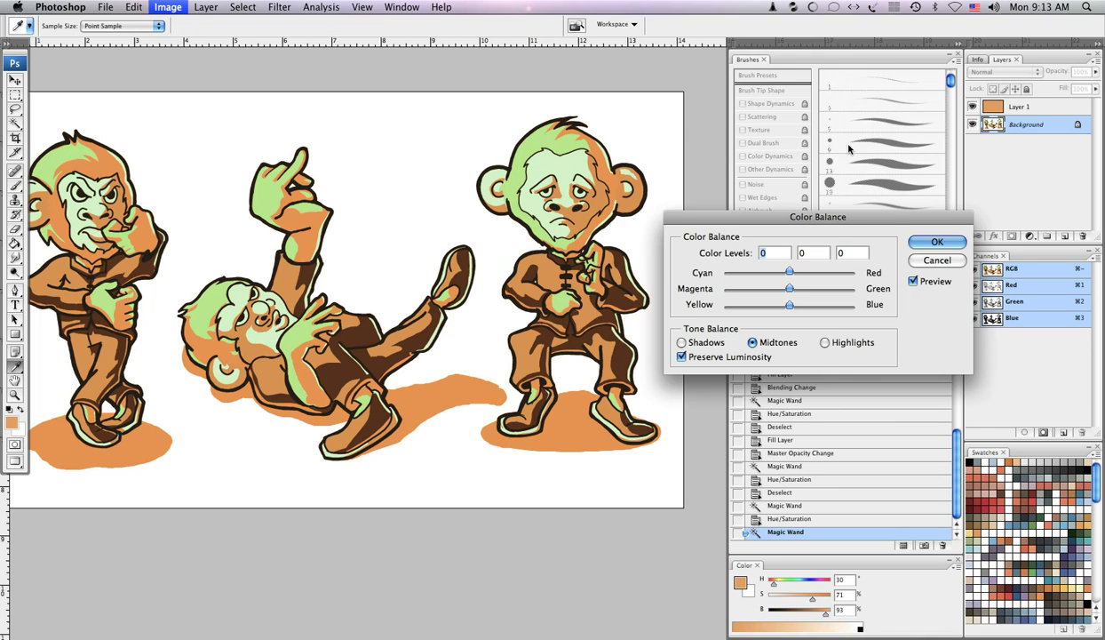
left_click_drag(789, 272, 813, 276)
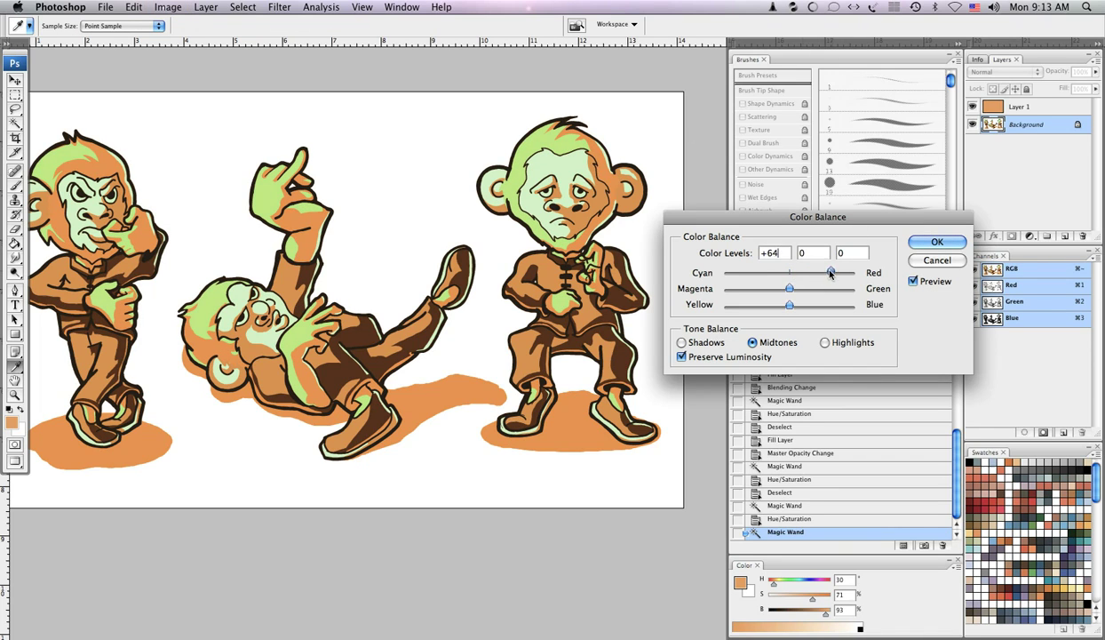
left_click(919, 258)
key("ctrl+d")
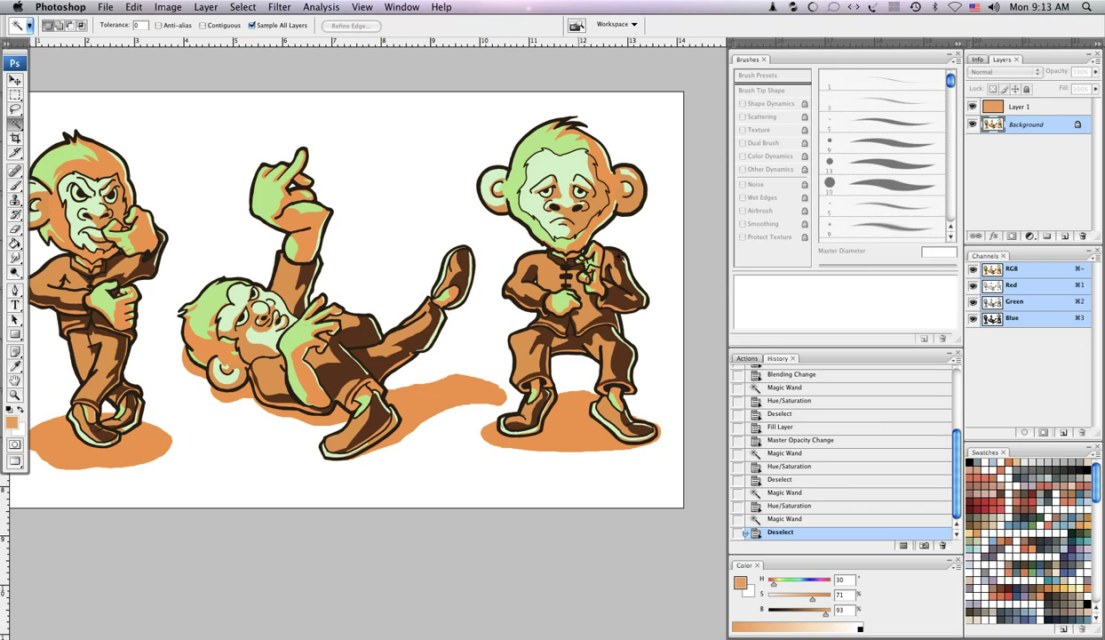
Turn Layer 1's orange fill blue with Hue/Saturation at Hue +180 and an increased Saturation
left_click(1022, 107)
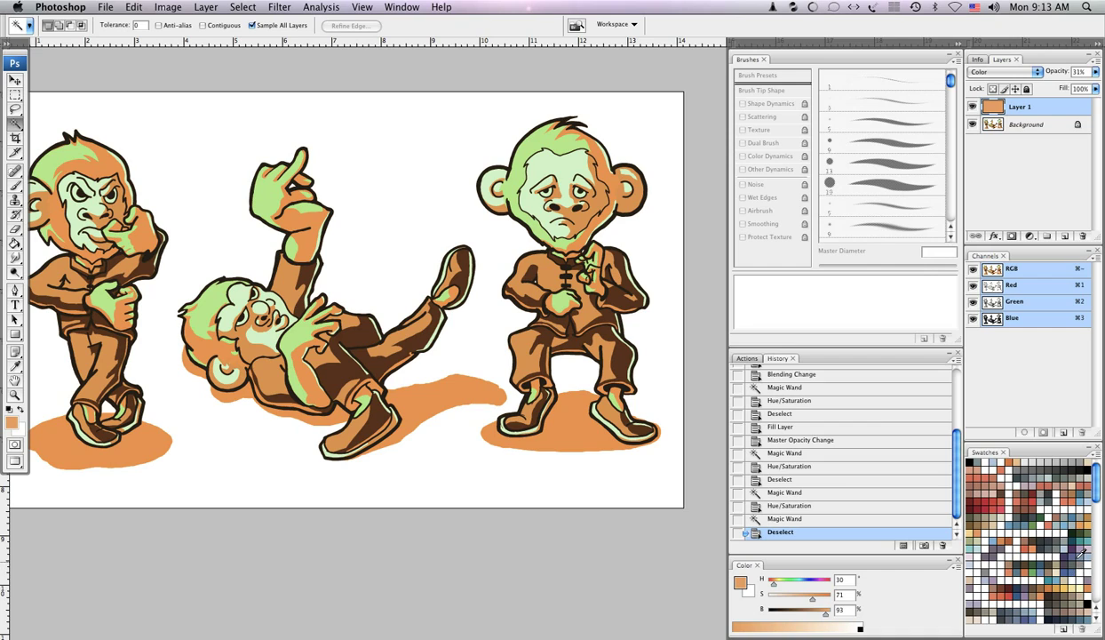
key("super+u")
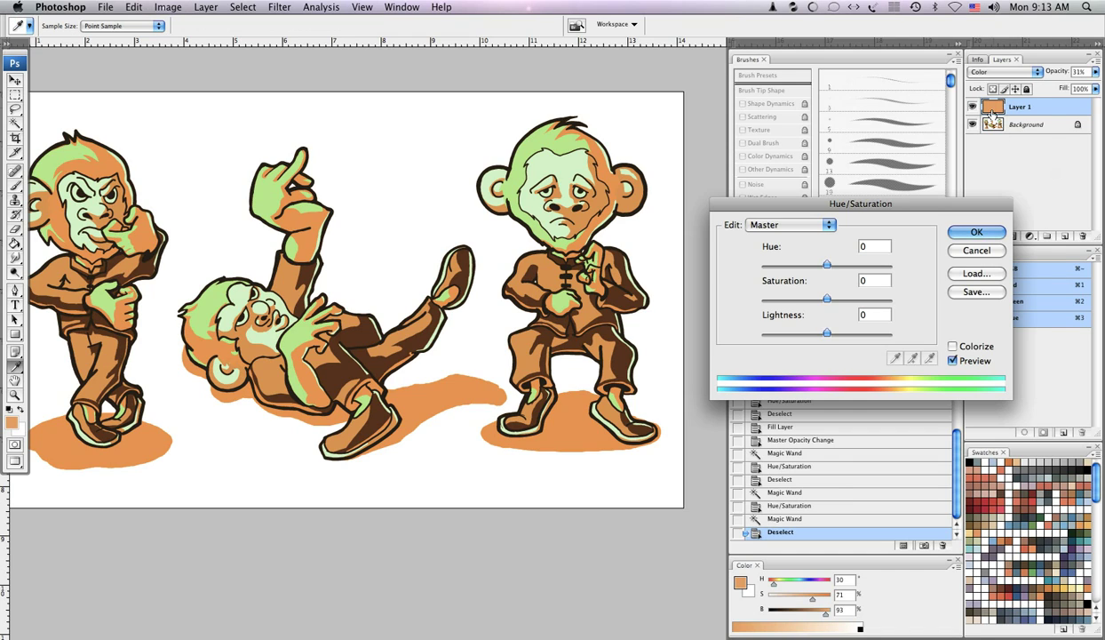
left_click_drag(826, 264, 892, 264)
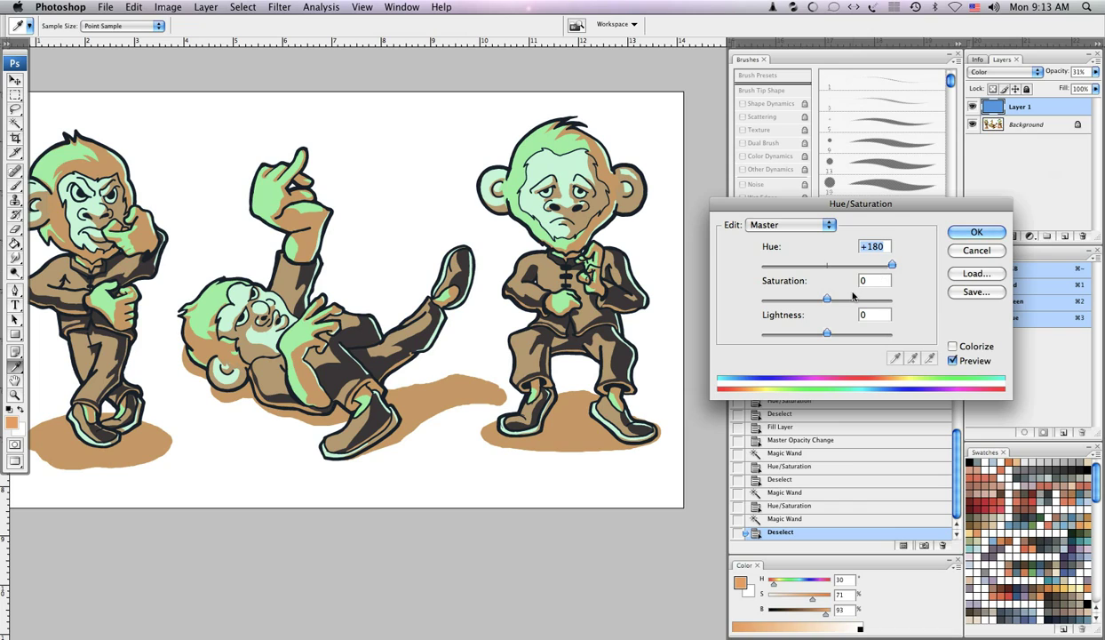
left_click_drag(827, 298, 852, 298)
left_click(967, 232)
Try several opacities for the blue Layer 1, settle on 20%, and merge it down into the Background
key("l")
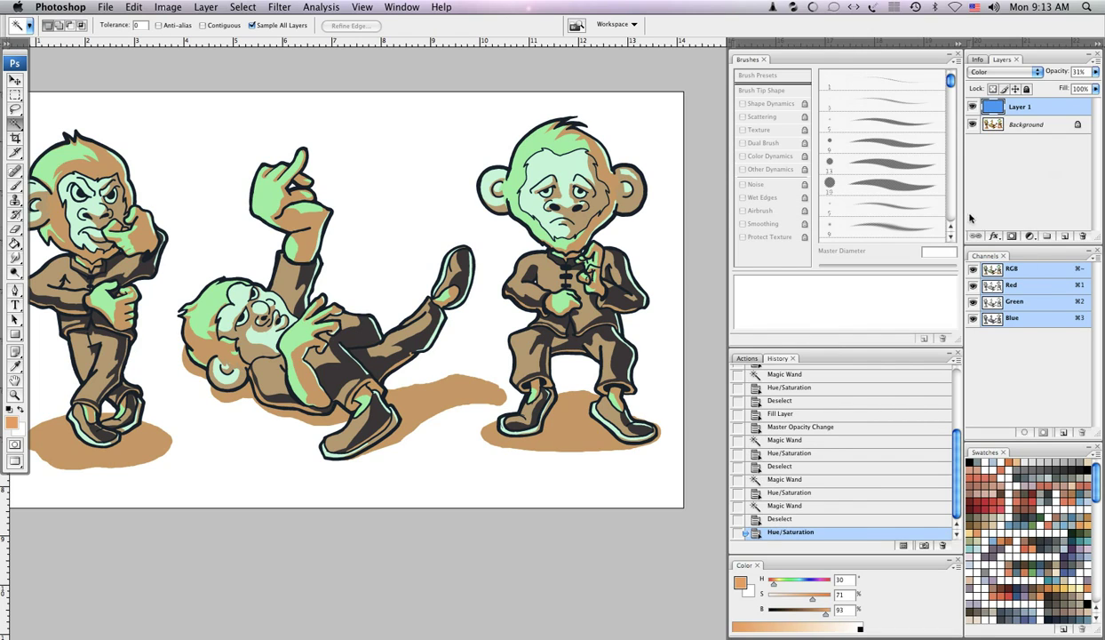
key("6")
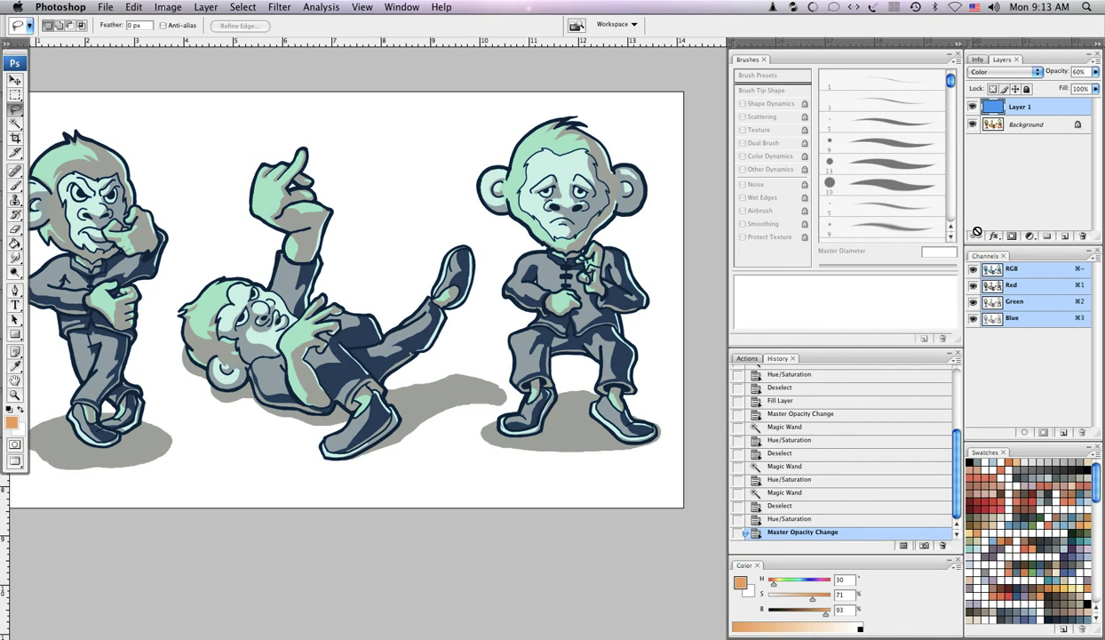
key("2")
key("1")
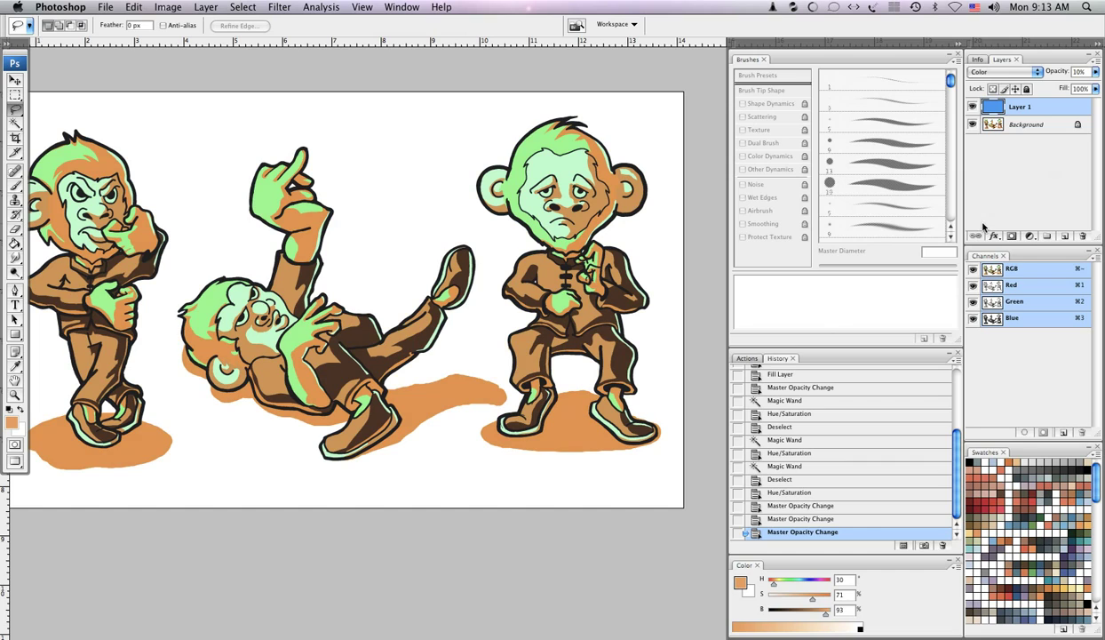
key("0")
key("2")
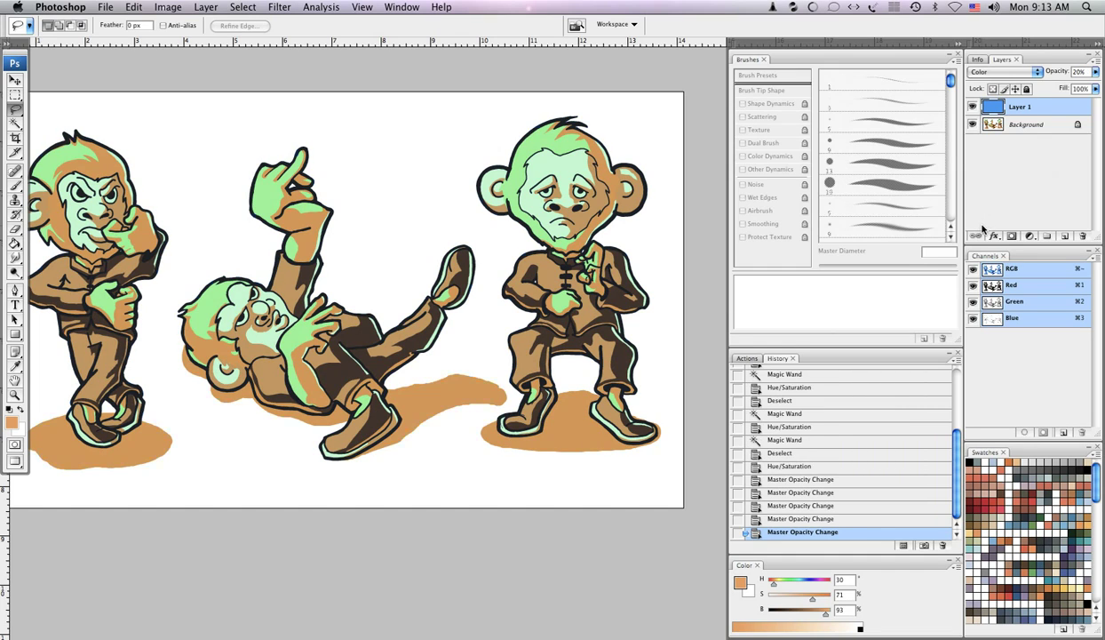
key("2")
key("2")
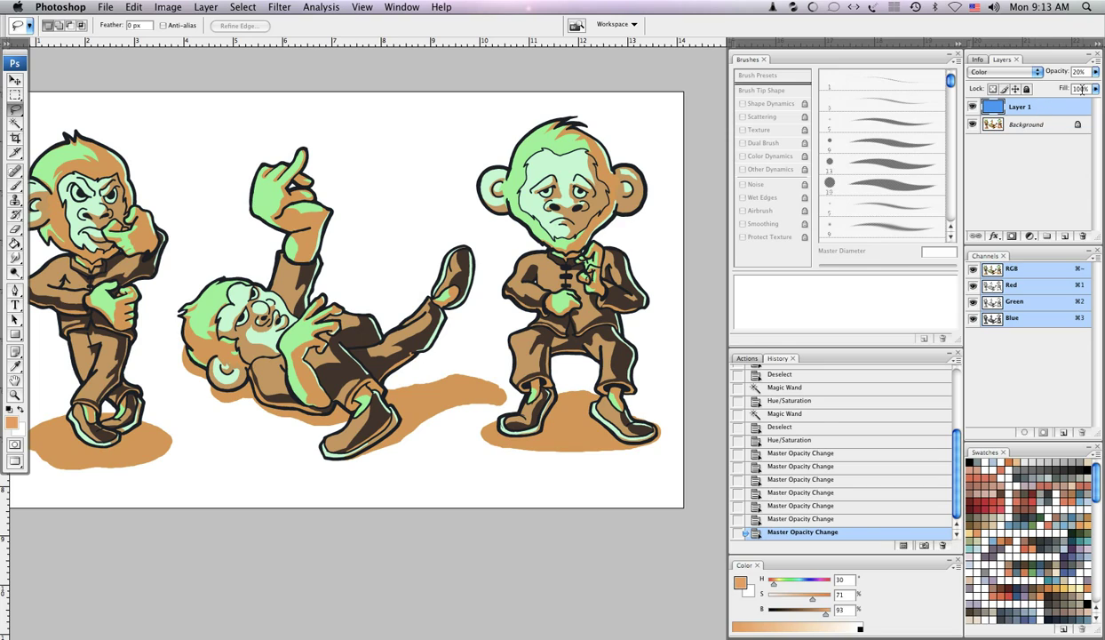
key("super+e")
Select the bright green skin and fur areas and set their Hue to -24, Saturation to -30 and Lightness to +3
key("w")
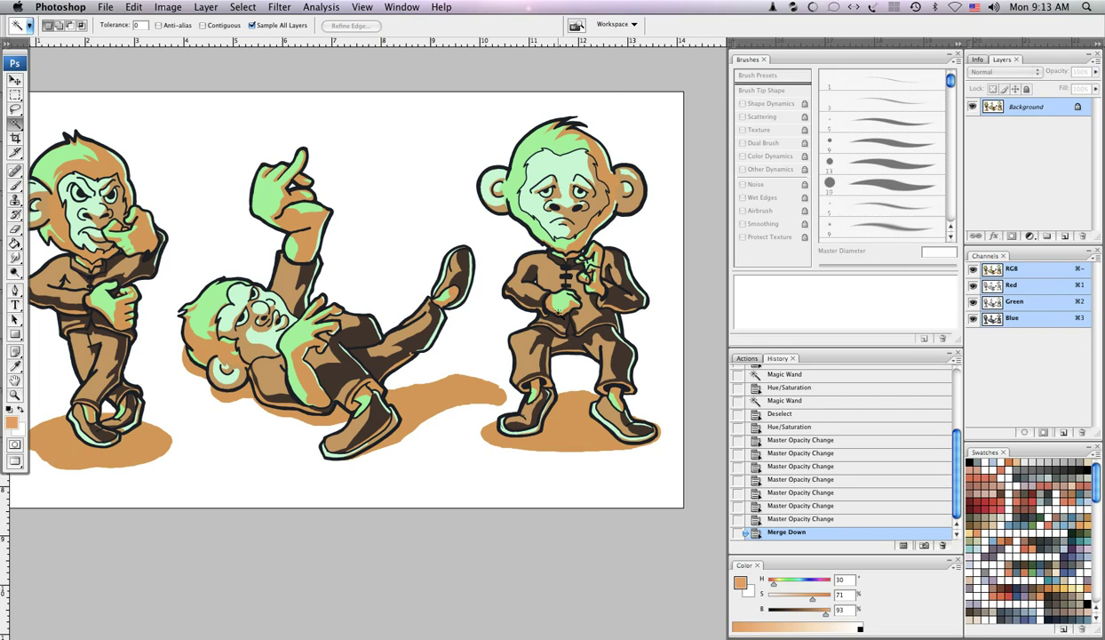
left_click(527, 135)
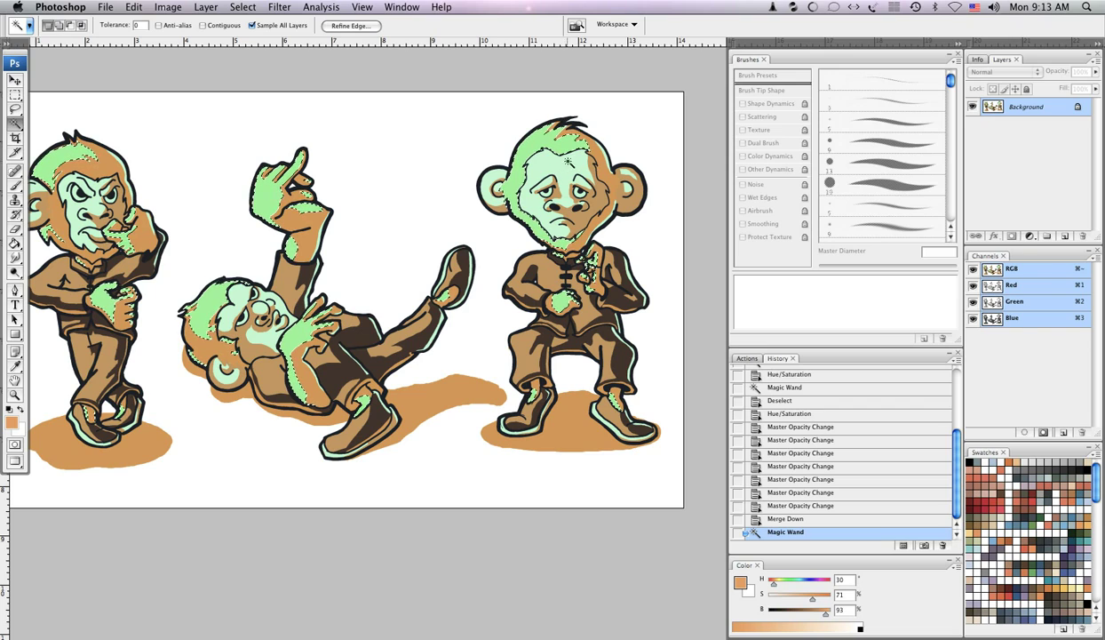
key("super+u")
left_click_drag(827, 298, 830, 333)
mouse_move(827, 265)
left_mouse_down()
mouse_move(850, 266)
mouse_move(799, 265)
mouse_move(810, 265)
left_mouse_up()
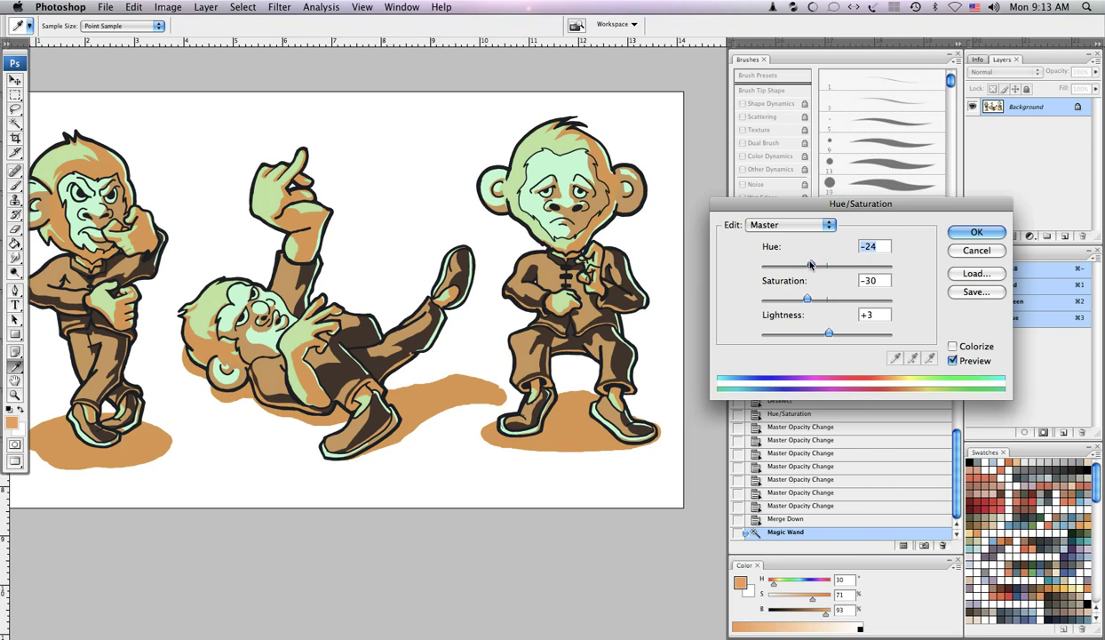
left_click(973, 232)
key("super+h")
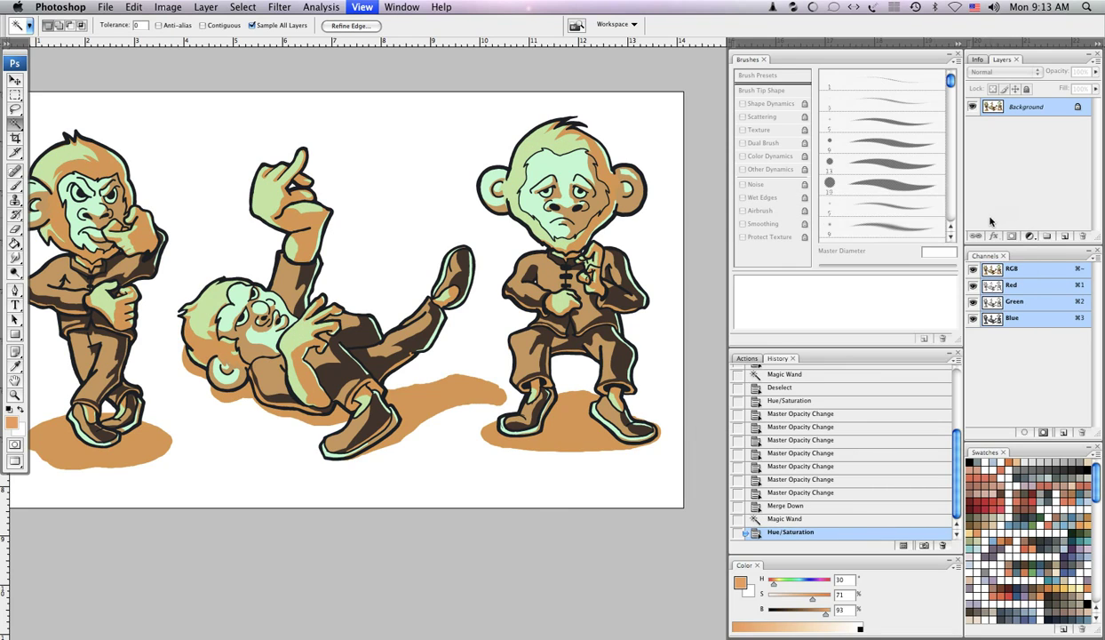
Compare the recolored monkeys with the original colors by viewing the Delete Layer history state and returning to the latest Hue/Saturation state
key("super+minus")
key("super+plus")
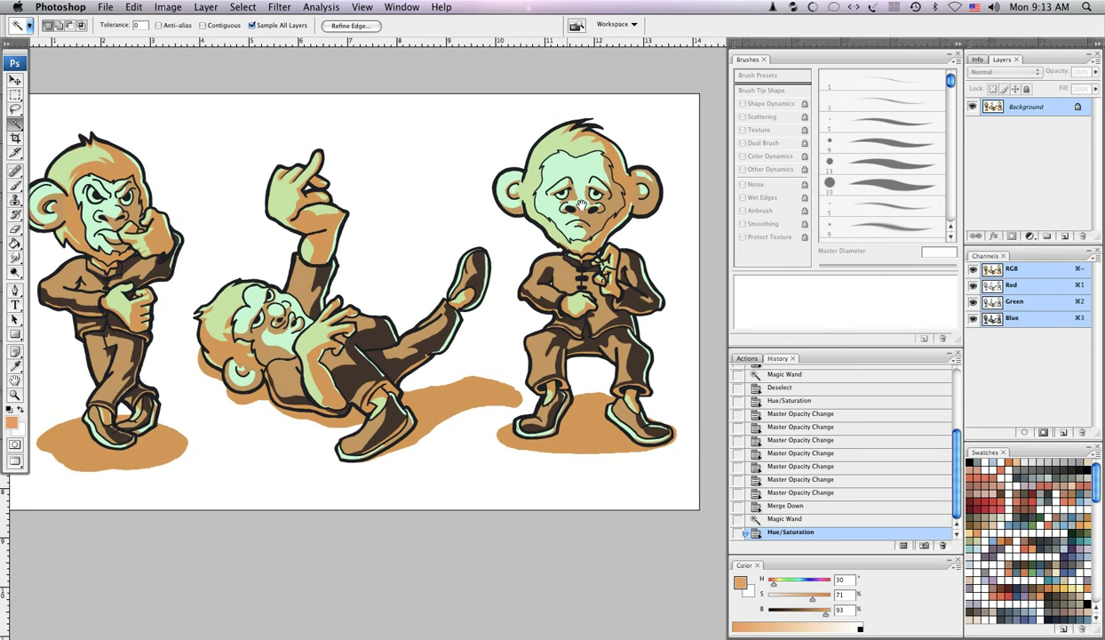
scroll(579, 206, "left", 2)
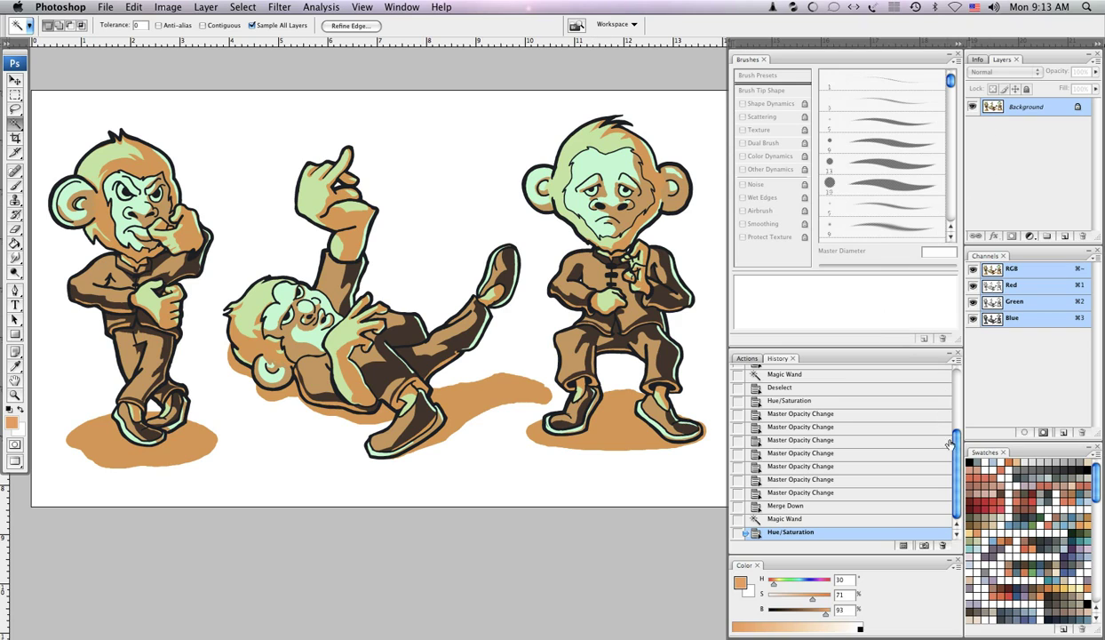
scroll(926, 430, "up", 5)
left_click(877, 395)
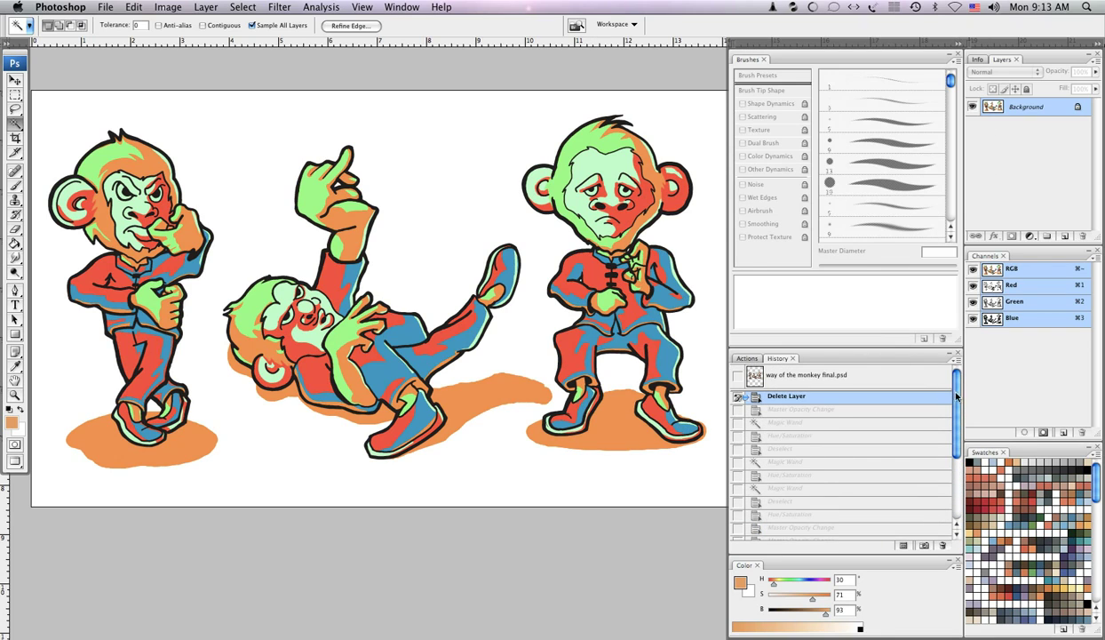
scroll(955, 412, "down", 5)
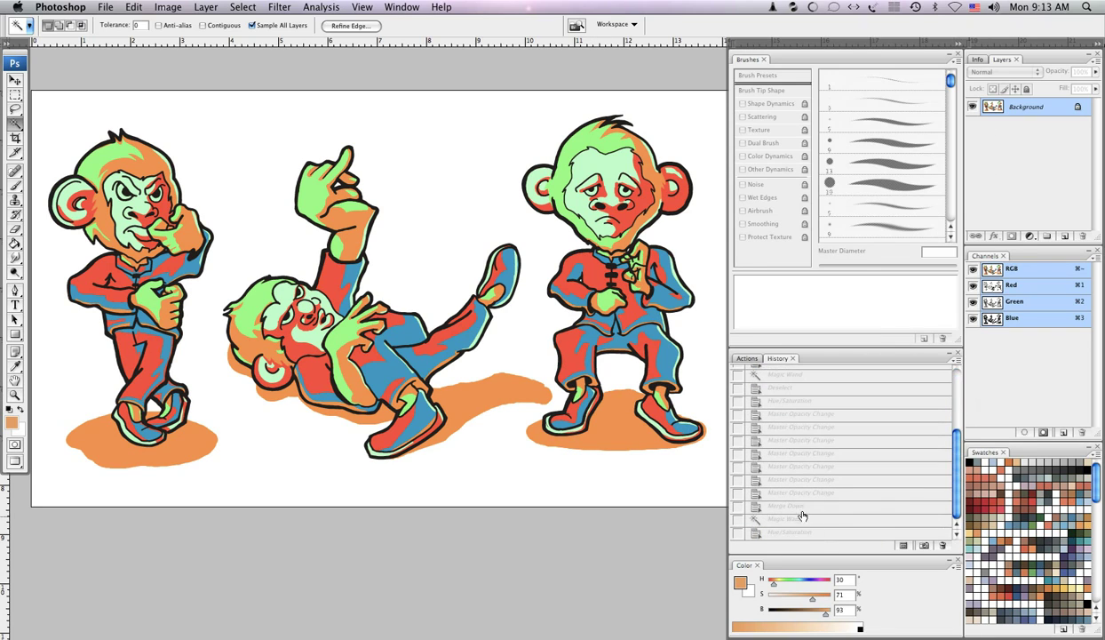
left_click(808, 530)
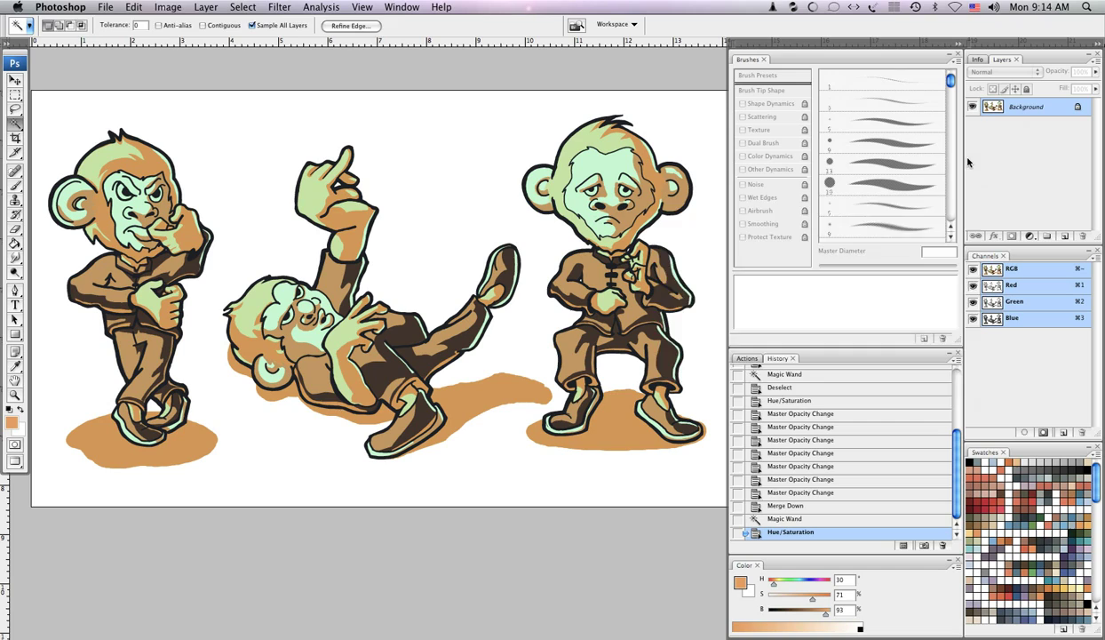
key("super+b")
left_click_drag(788, 304, 841, 306)
left_click_drag(760, 272, 711, 274)
left_click(925, 263)
Clear the selection and shift the whole illustration's midtones toward red with Color Balance
key("super+d")
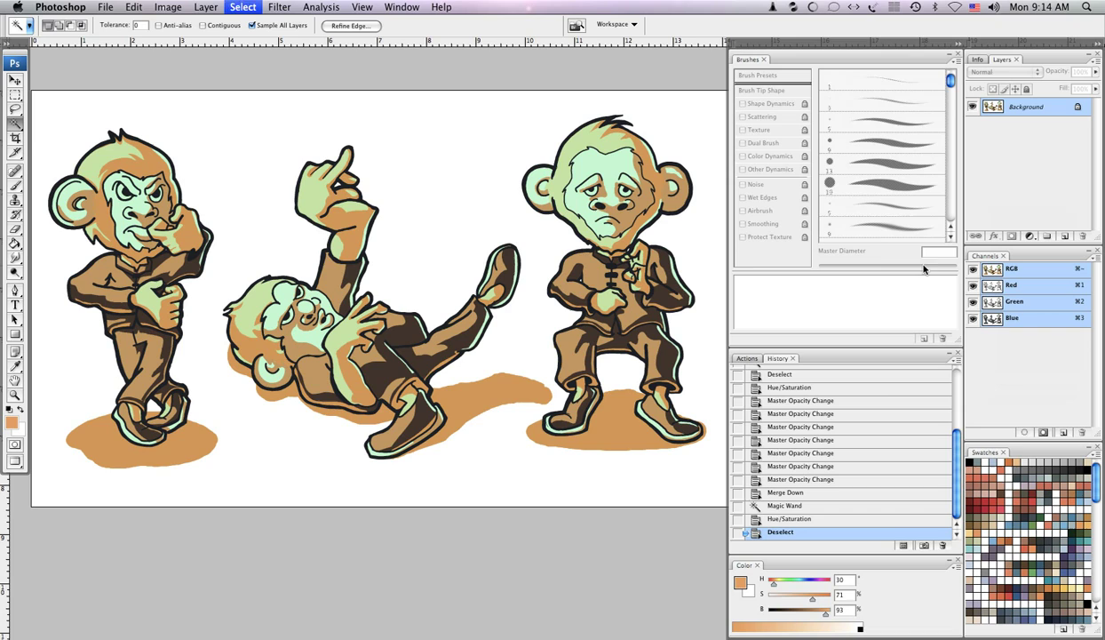
key("super+b")
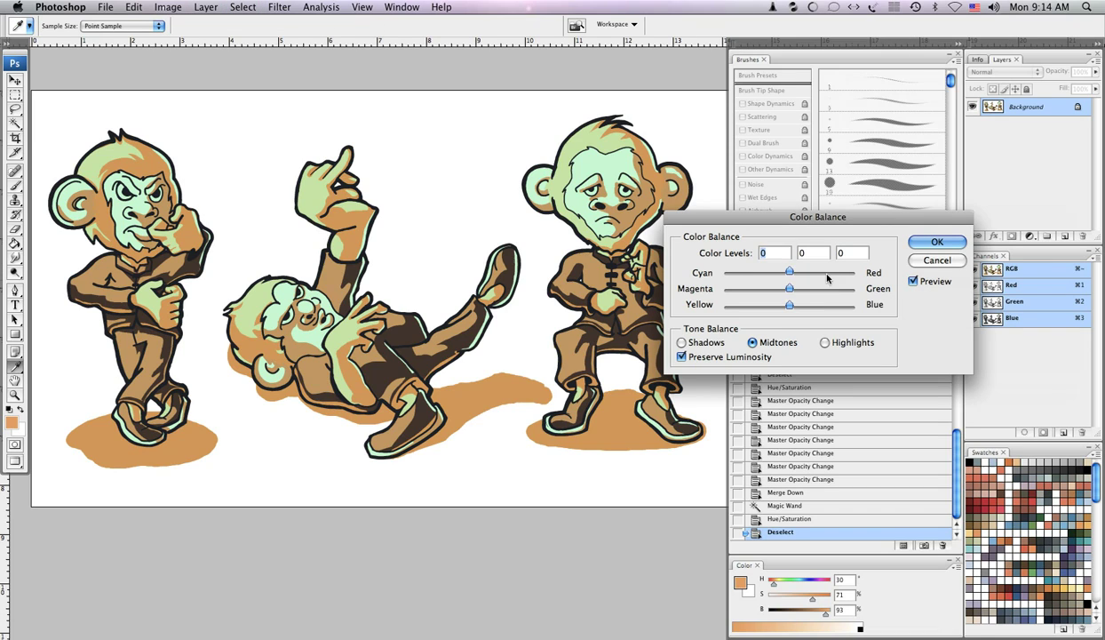
left_click_drag(805, 273, 794, 304)
left_click(937, 242)
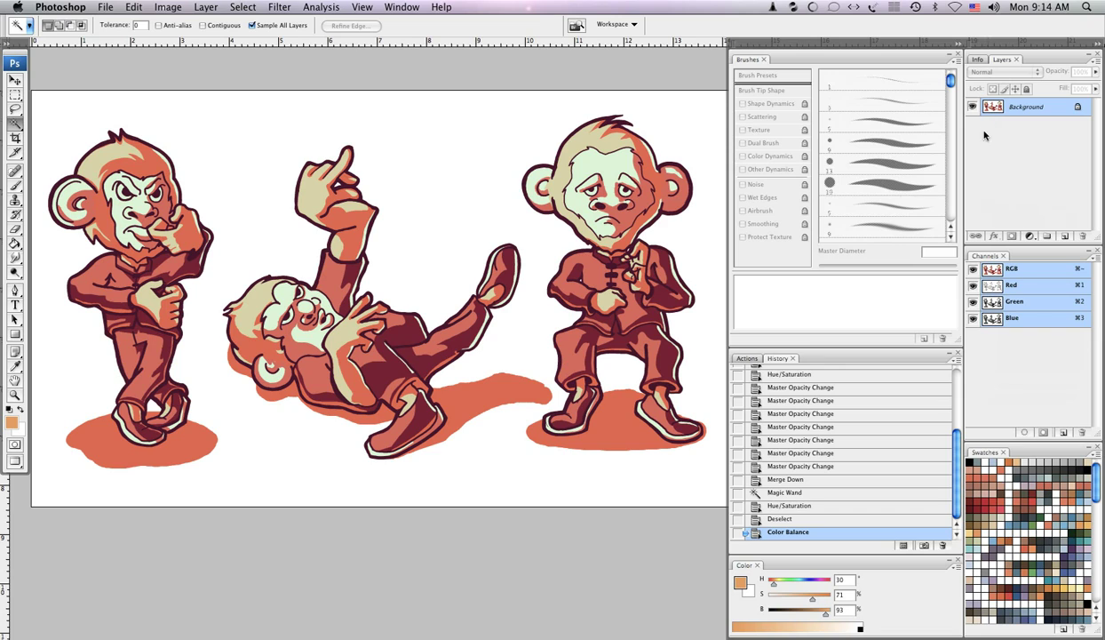
Revert the illustration to the Delete Layer history state and clear the active selection
left_click_drag(958, 450, 935, 345)
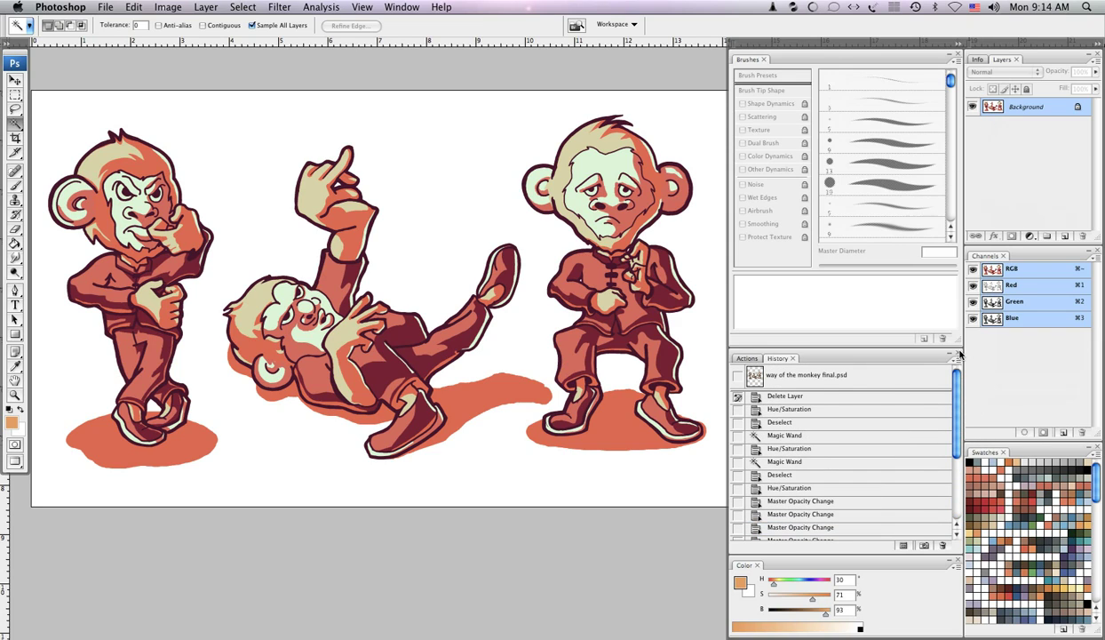
left_click(797, 389)
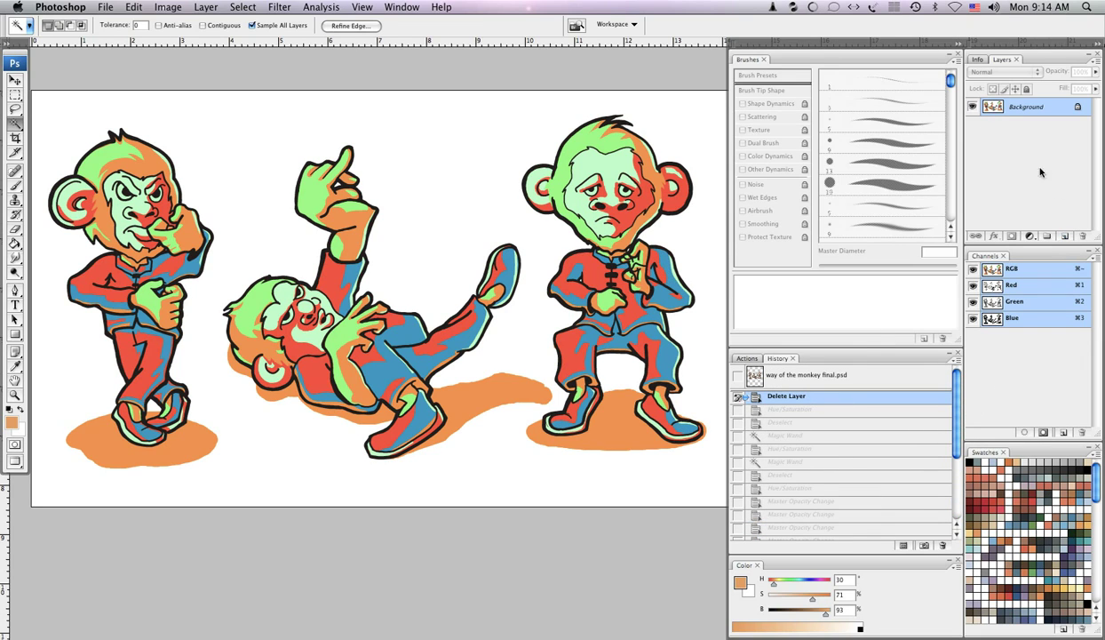
left_click_drag(675, 307, 684, 309)
key("super+d")
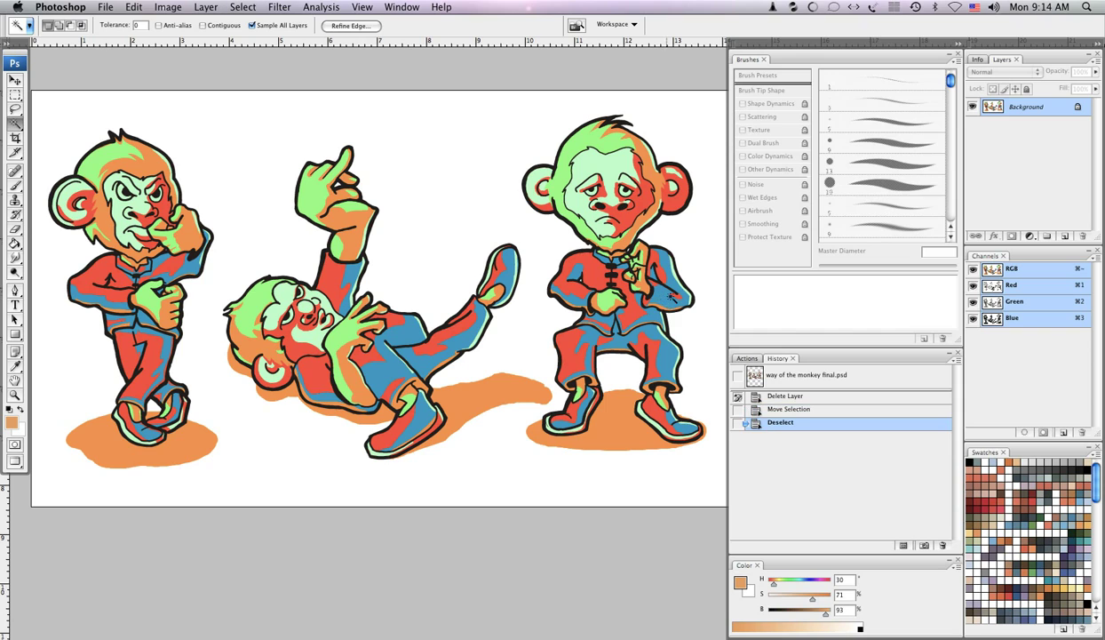
Select the blue clothing areas, darken them with Hue/Saturation to a Lightness of -42, and clear the selection
left_click(649, 290)
key("super+u")
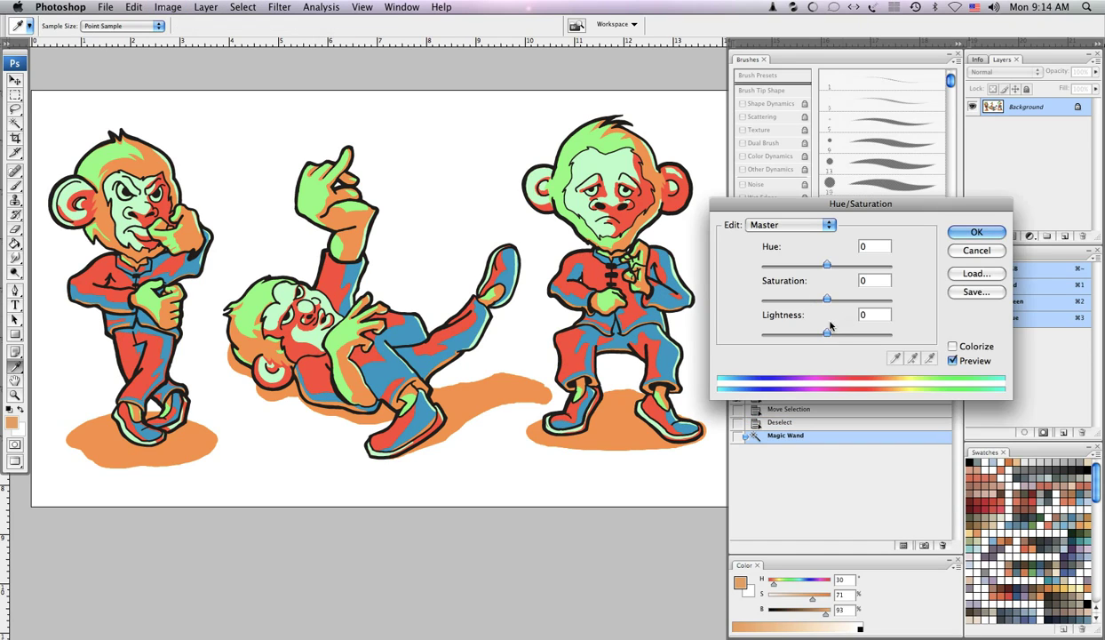
left_click_drag(826, 333, 799, 335)
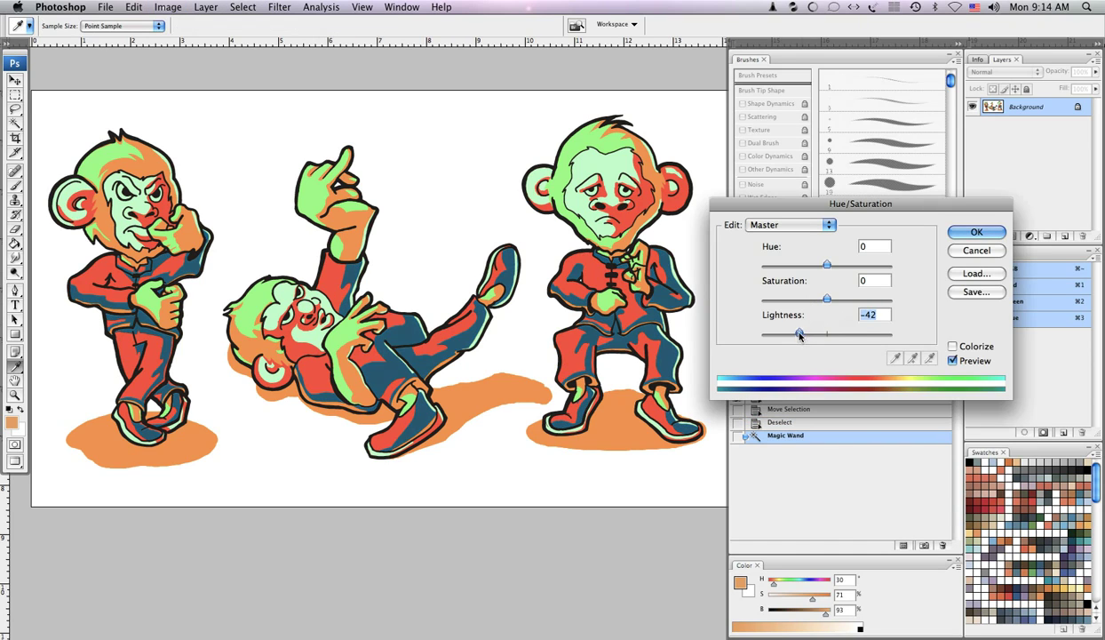
left_click(975, 232)
key("super+d")
Add a new layer in Color blending mode above the illustration and fill it with the orange foreground color
left_click(1065, 237, "alt")
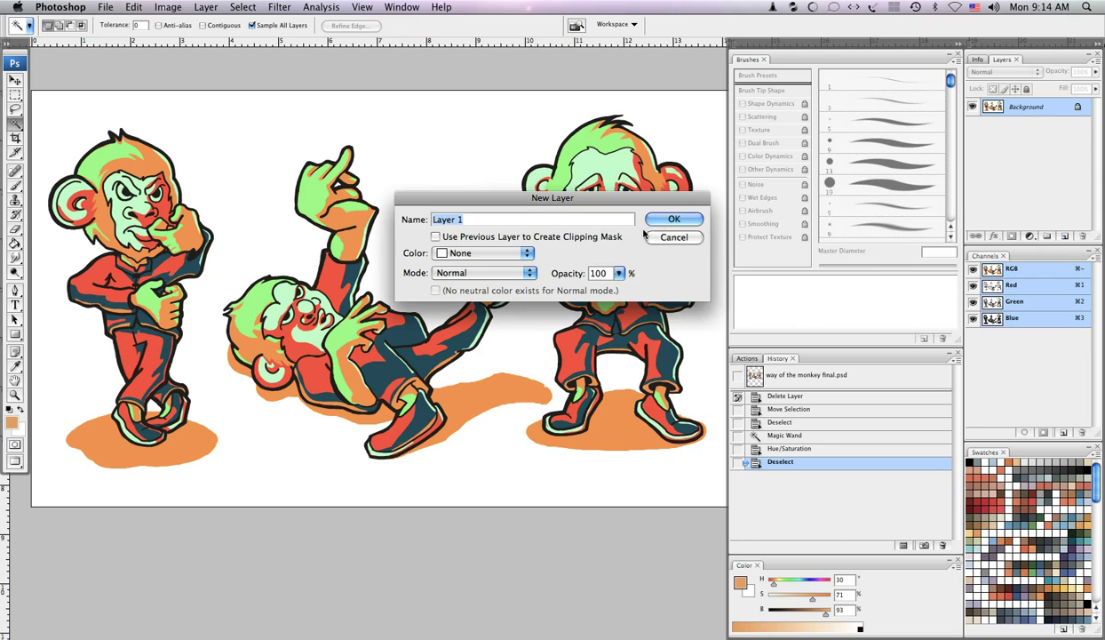
key("Return")
left_click(983, 73)
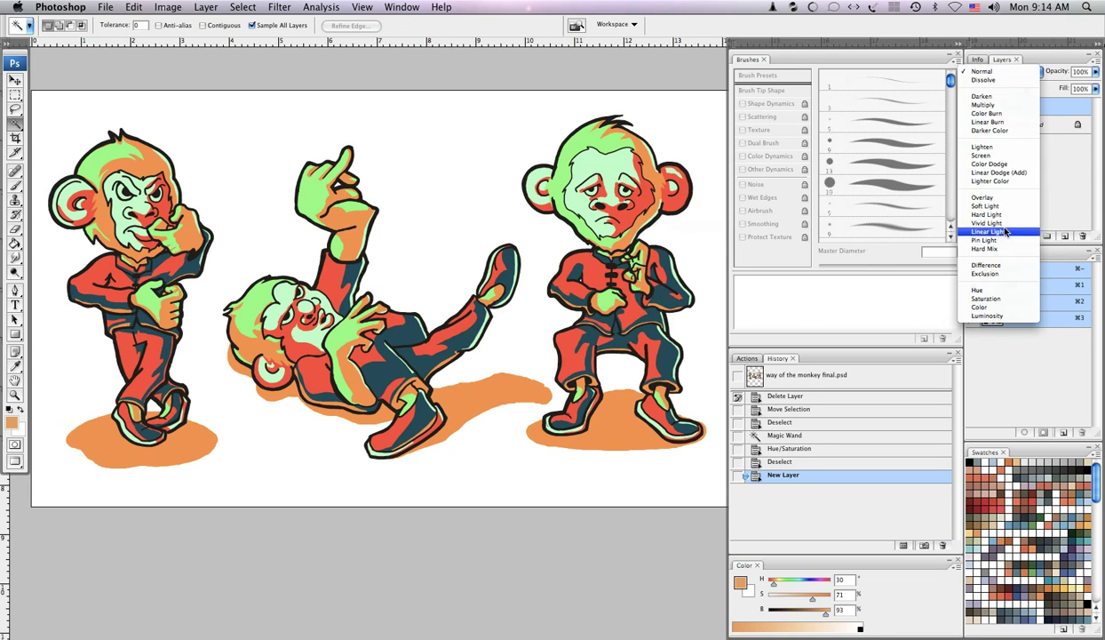
left_click(985, 306)
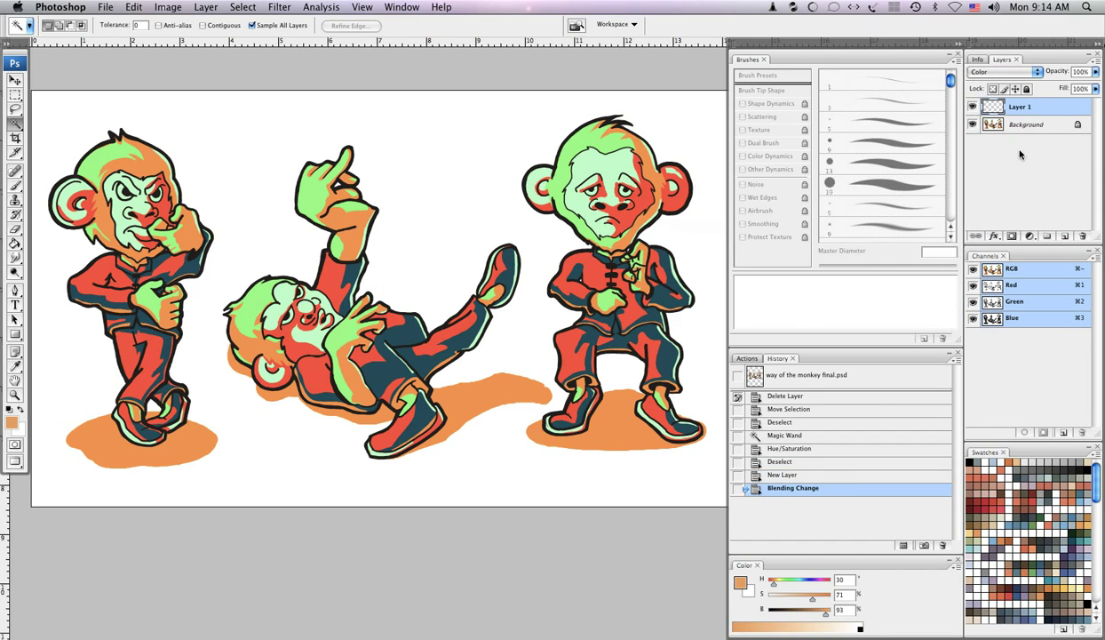
key("alt+BackSpace")
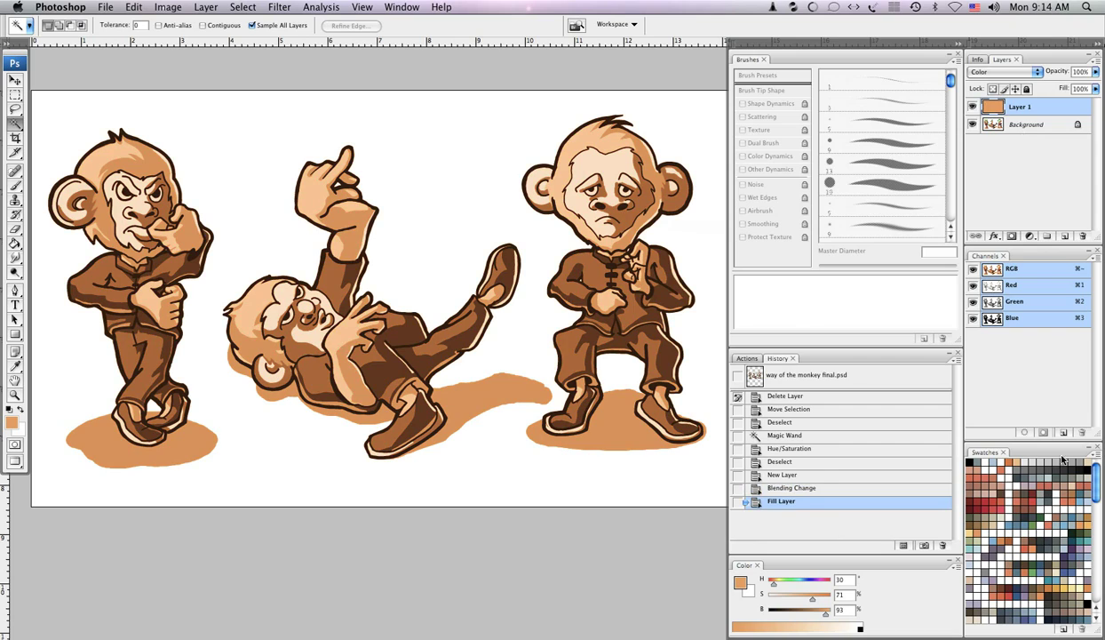
Reduce the orange tint layer's opacity to 30%
key("l")
key("3")
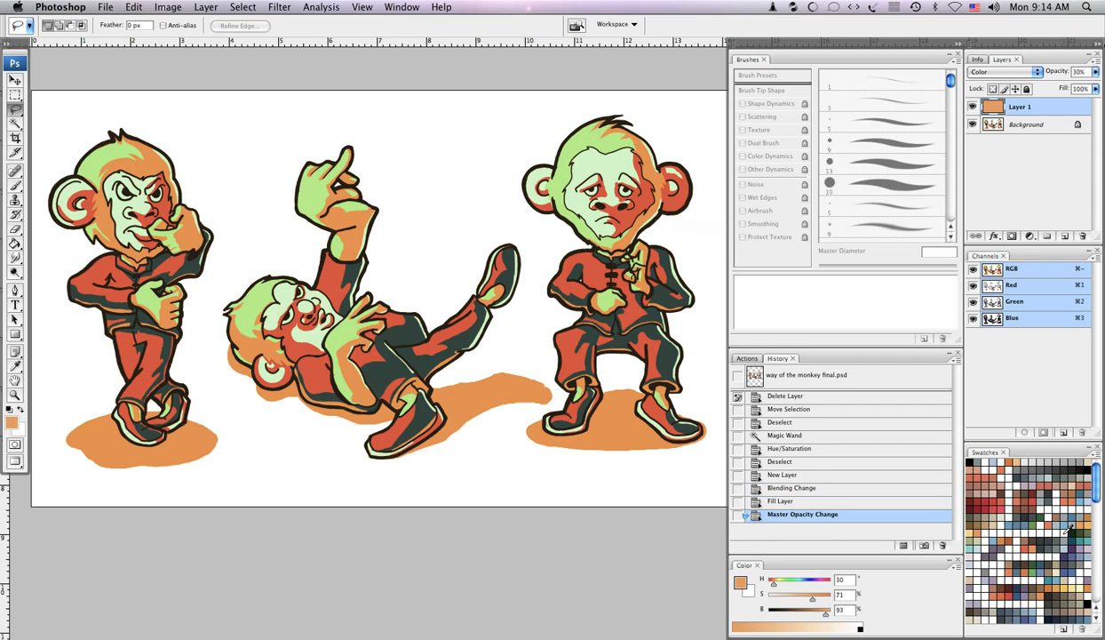
key("3")
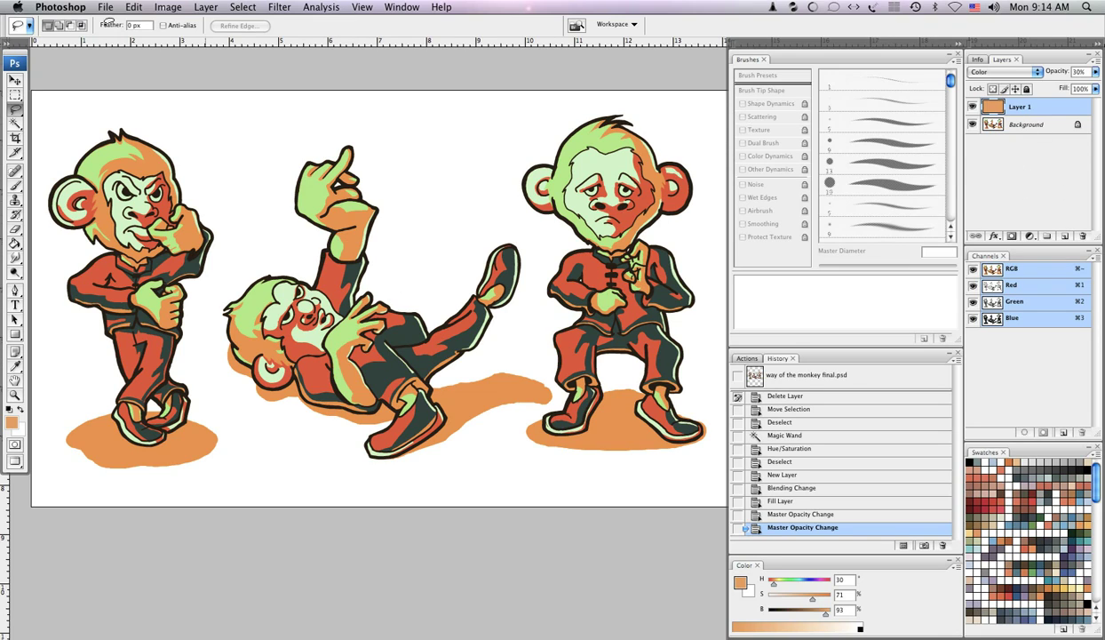
left_click(206, 8)
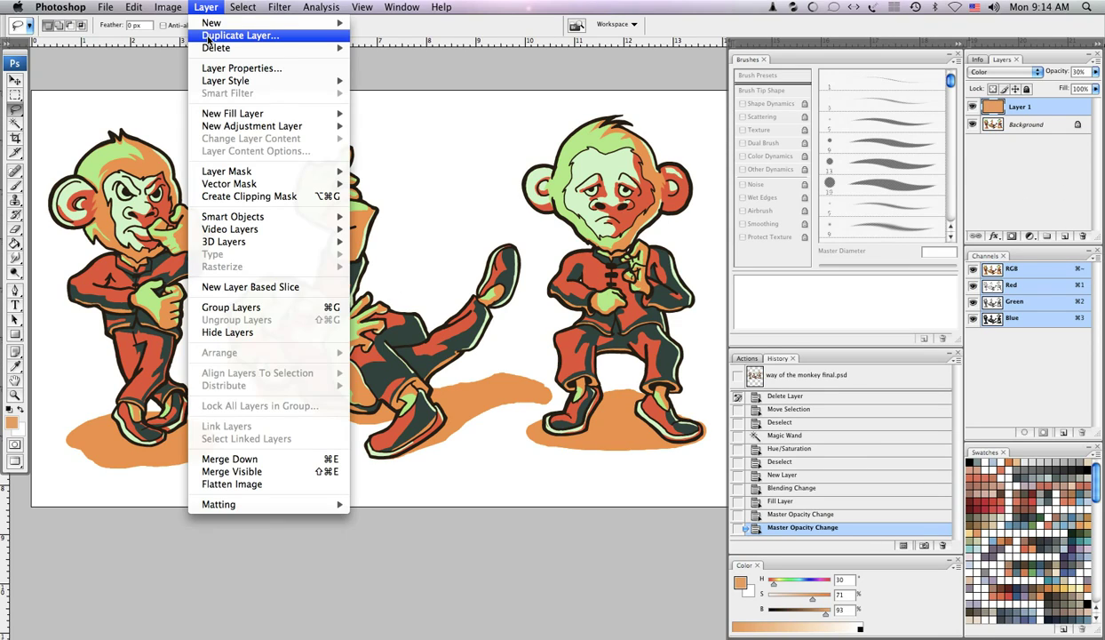
mouse_move(211, 126)
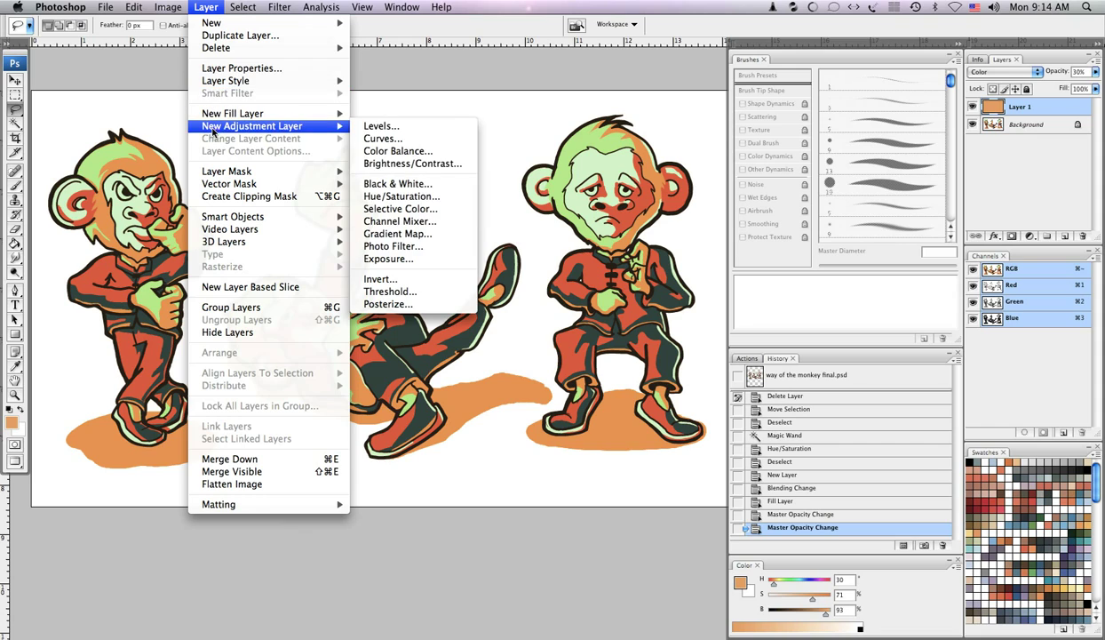
left_click(461, 203)
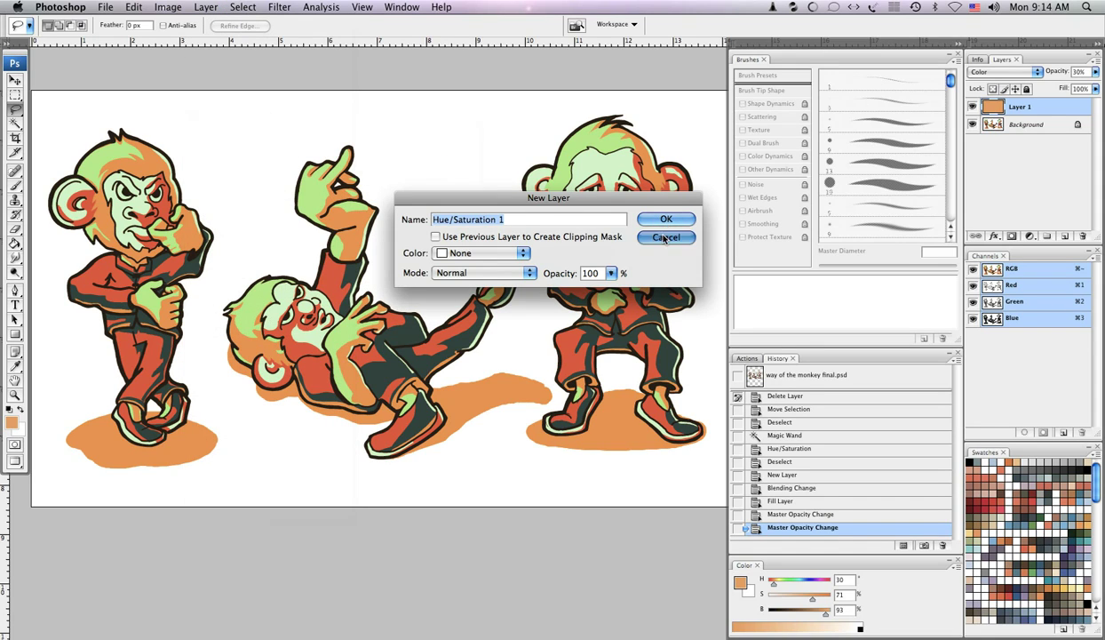
left_click(666, 236)
Select the red areas of all three monkeys with the Magic Wand and add a Hue/Saturation adjustment layer masked to them
key("w")
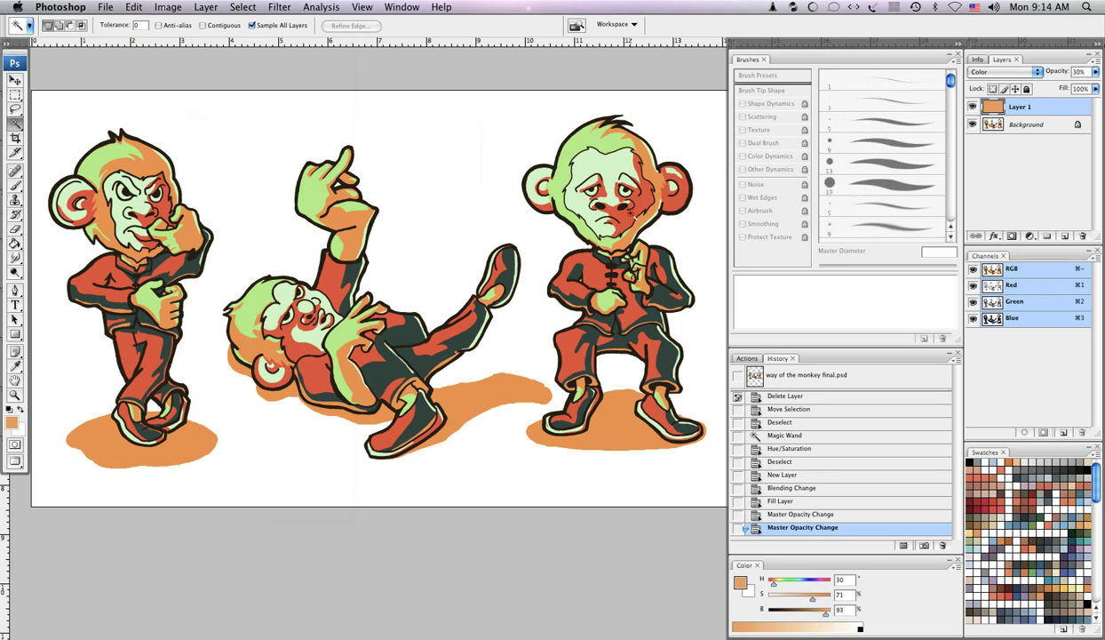
left_click(633, 216)
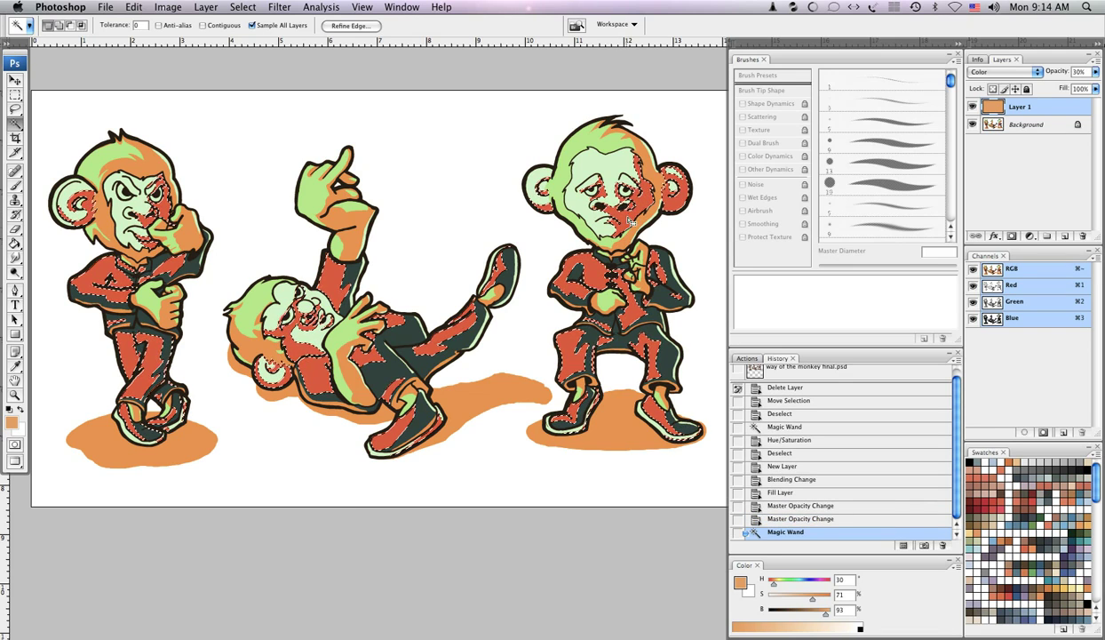
left_click(168, 8)
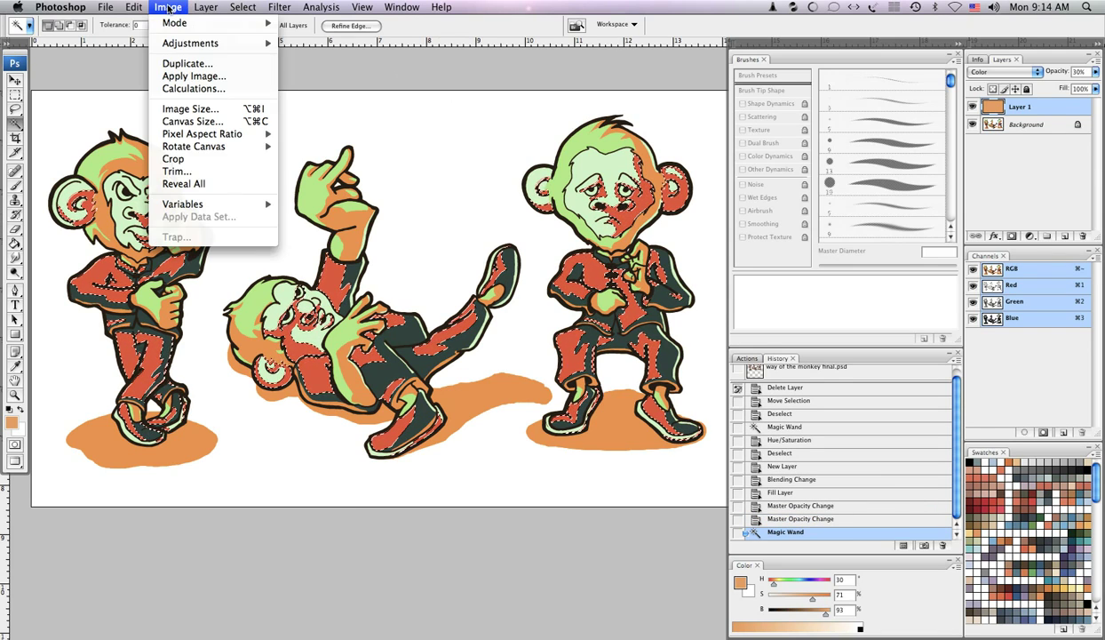
mouse_move(206, 9)
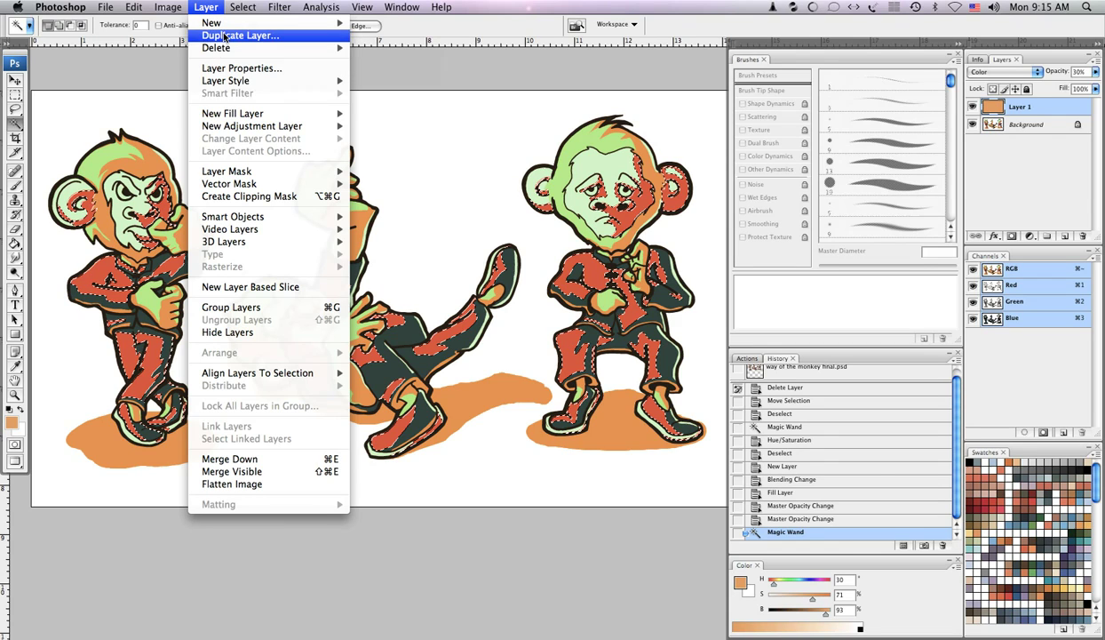
mouse_move(249, 126)
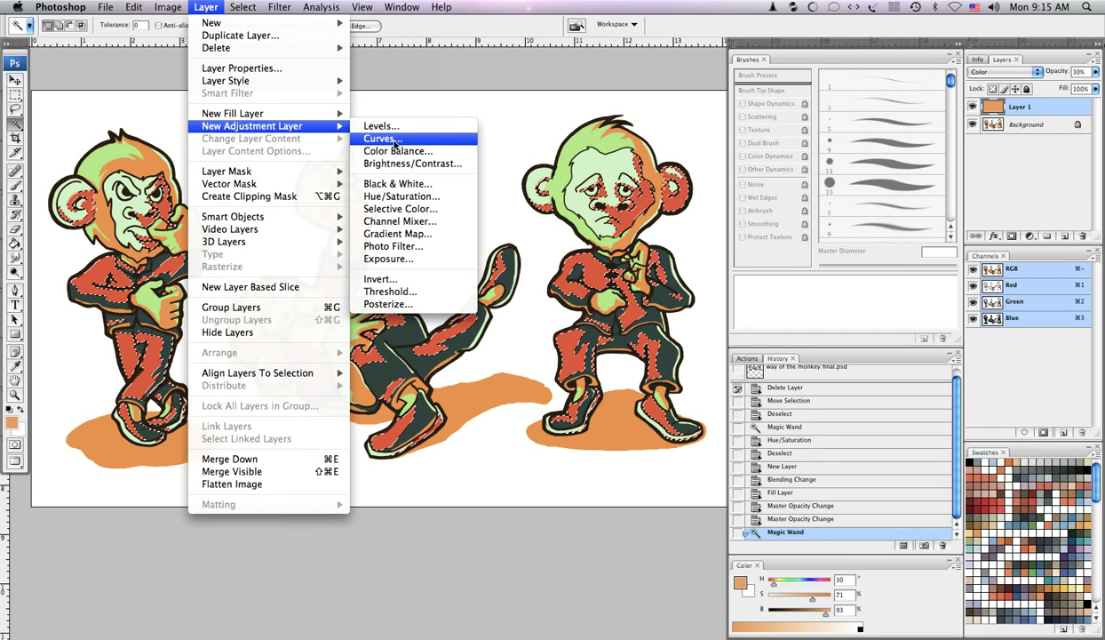
left_click(401, 197)
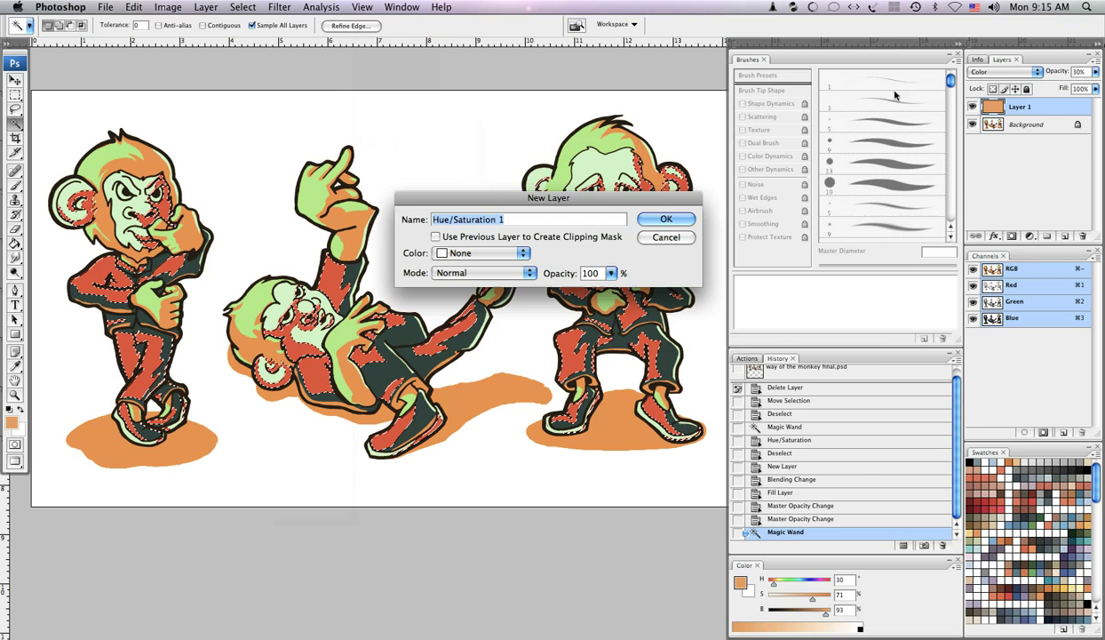
left_click(666, 220)
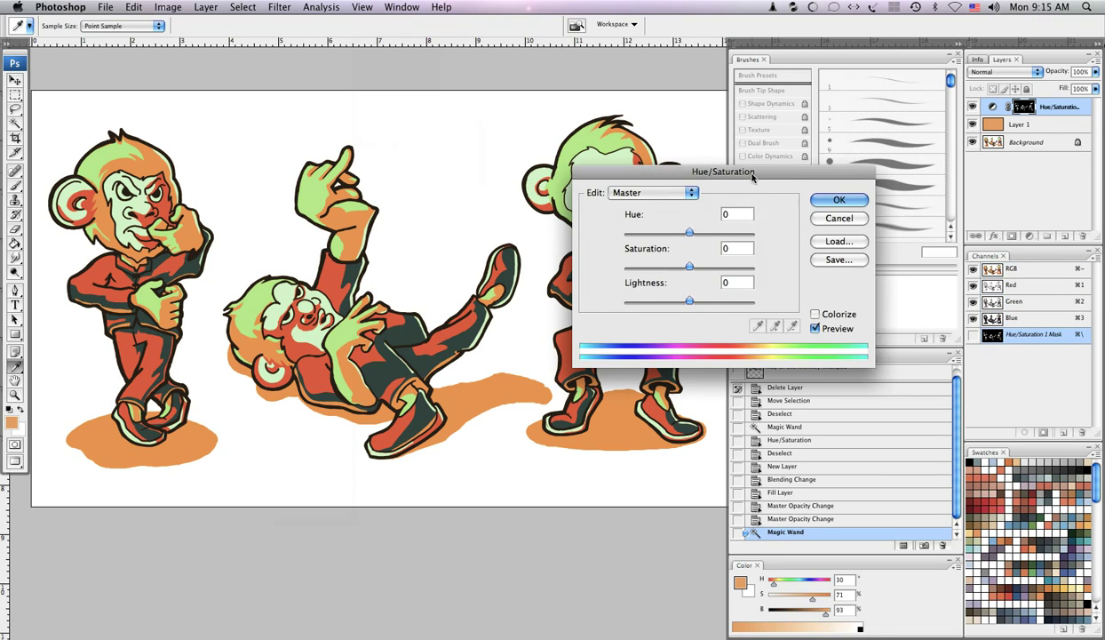
Recolor the masked red areas to blue with Hue +180 and Saturation -25
left_click_drag(723, 129, 897, 170)
left_click_drag(863, 231, 911, 231)
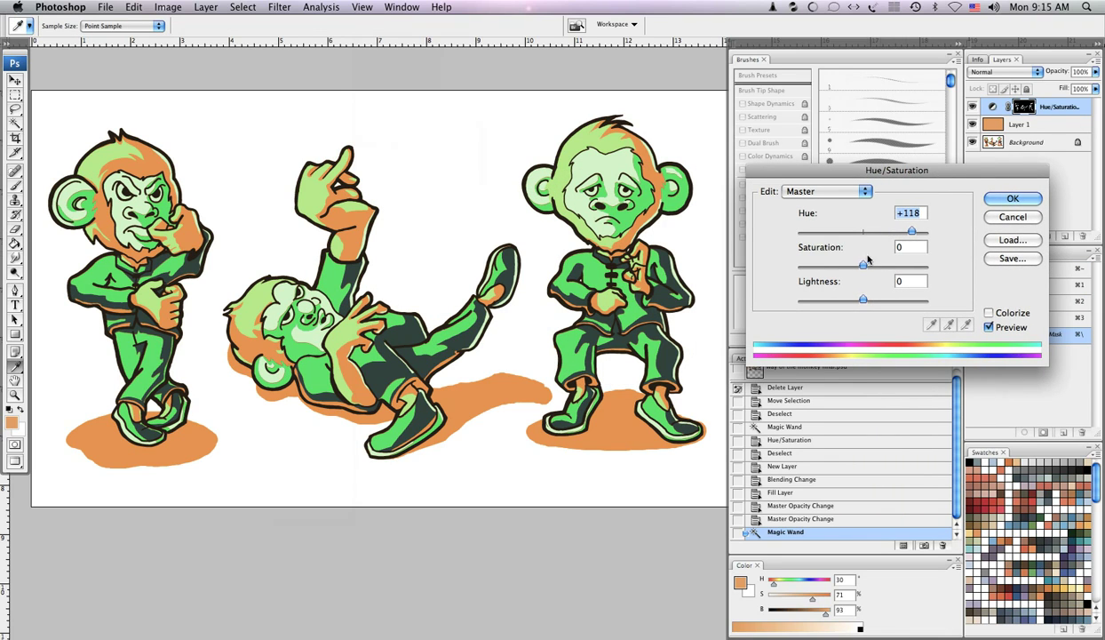
left_click_drag(862, 265, 836, 264)
left_click_drag(910, 231, 931, 230)
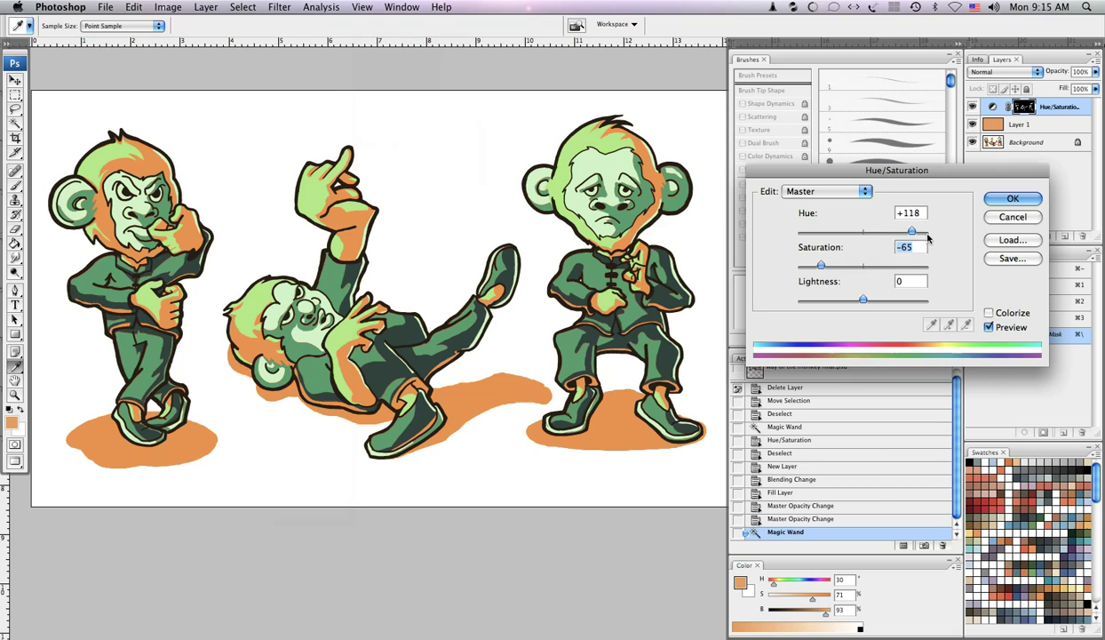
left_click_drag(838, 266, 828, 267)
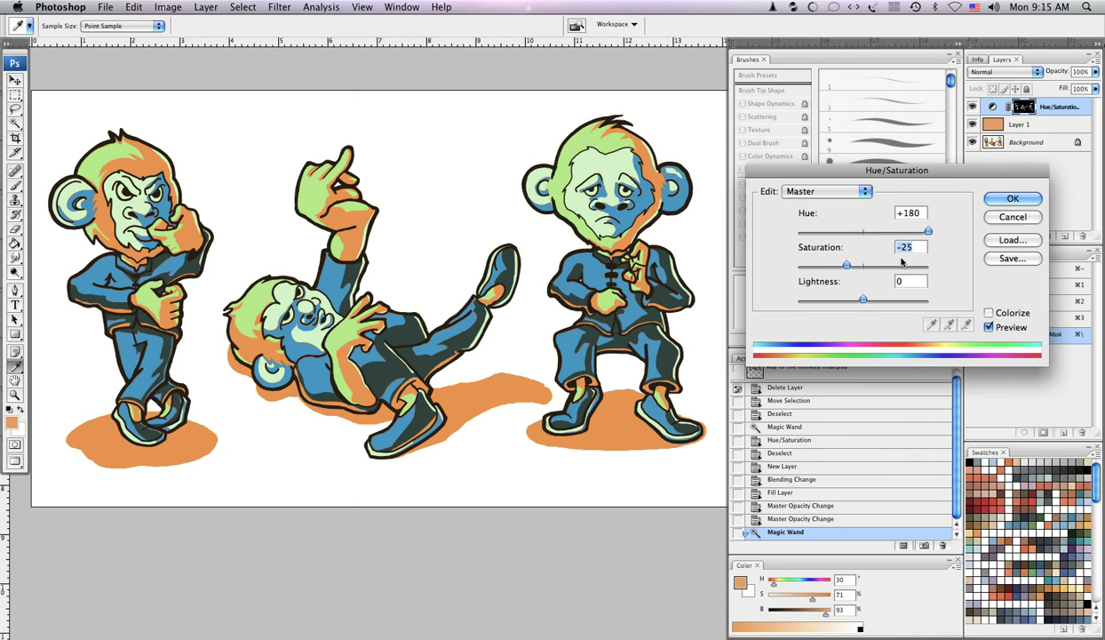
left_click(1012, 198)
key("super+d")
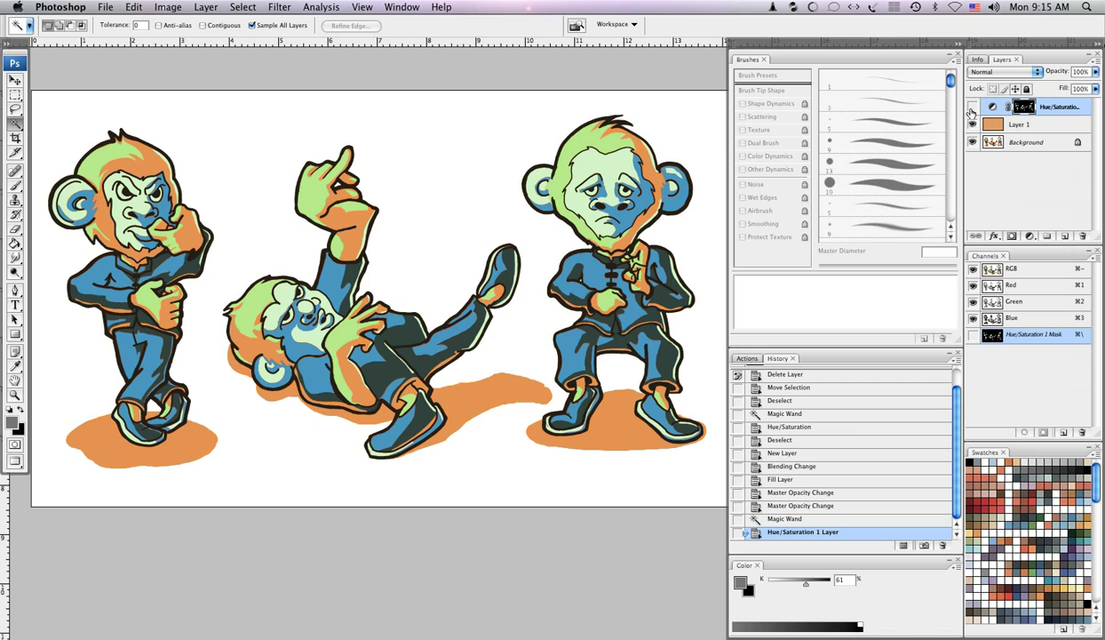
Compare the illustration with and without the Hue/Saturation adjustment layer by toggling its visibility, leaving its mask display options unchanged
left_click(972, 107)
left_click(971, 108)
double_click(994, 107)
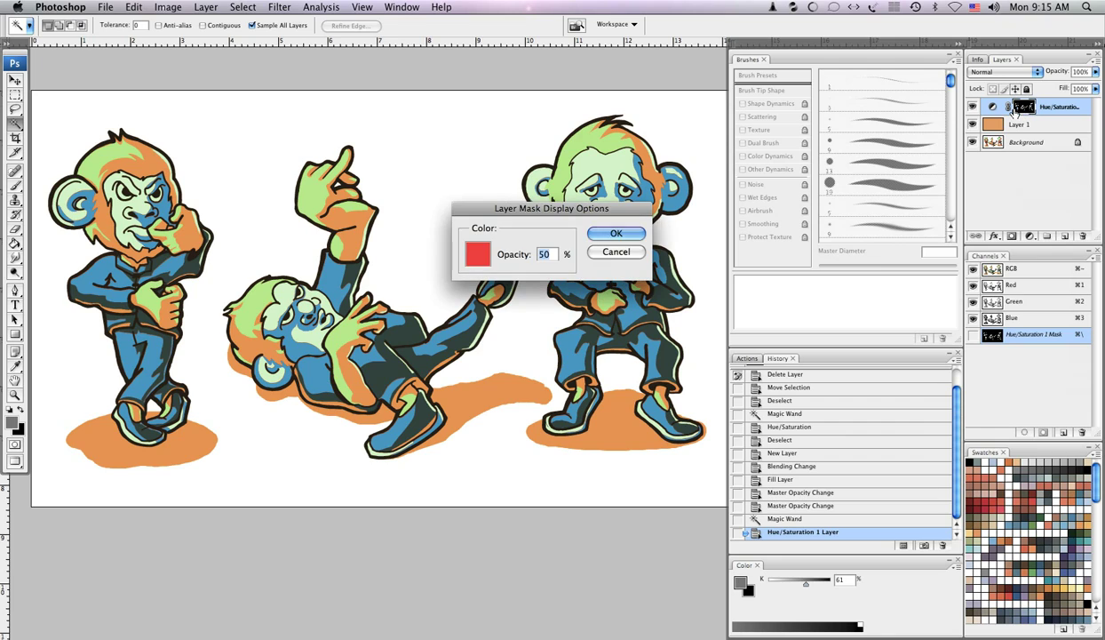
left_click(591, 234)
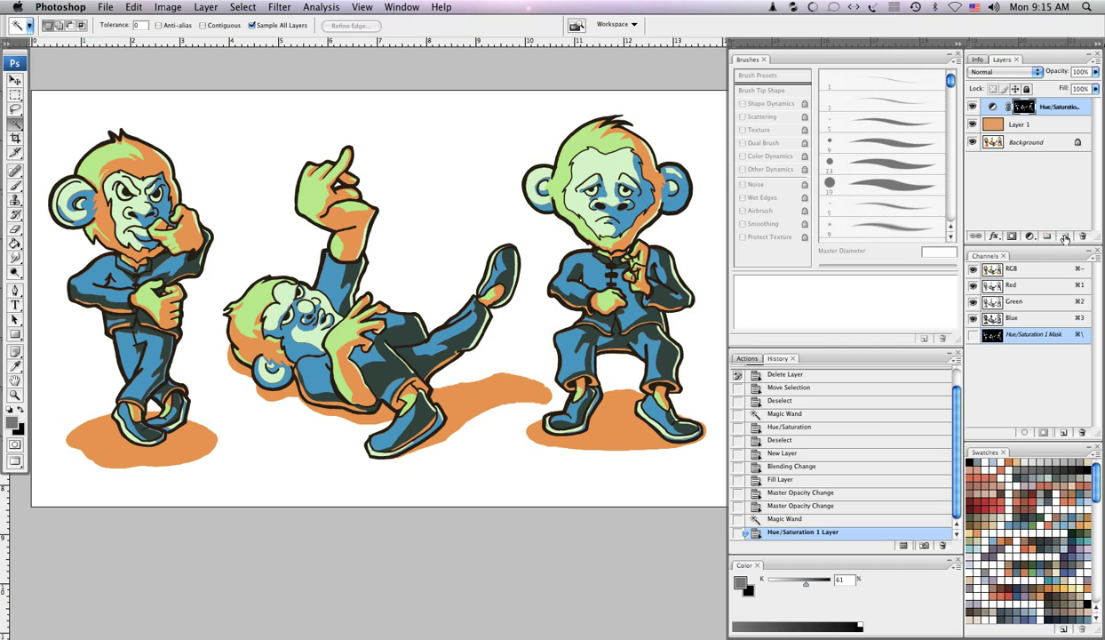
Add a Brightness/Contrast adjustment layer above the Hue/Saturation layer, keeping the default name, Normal mode and 100% opacity
left_click(169, 7)
mouse_move(175, 23)
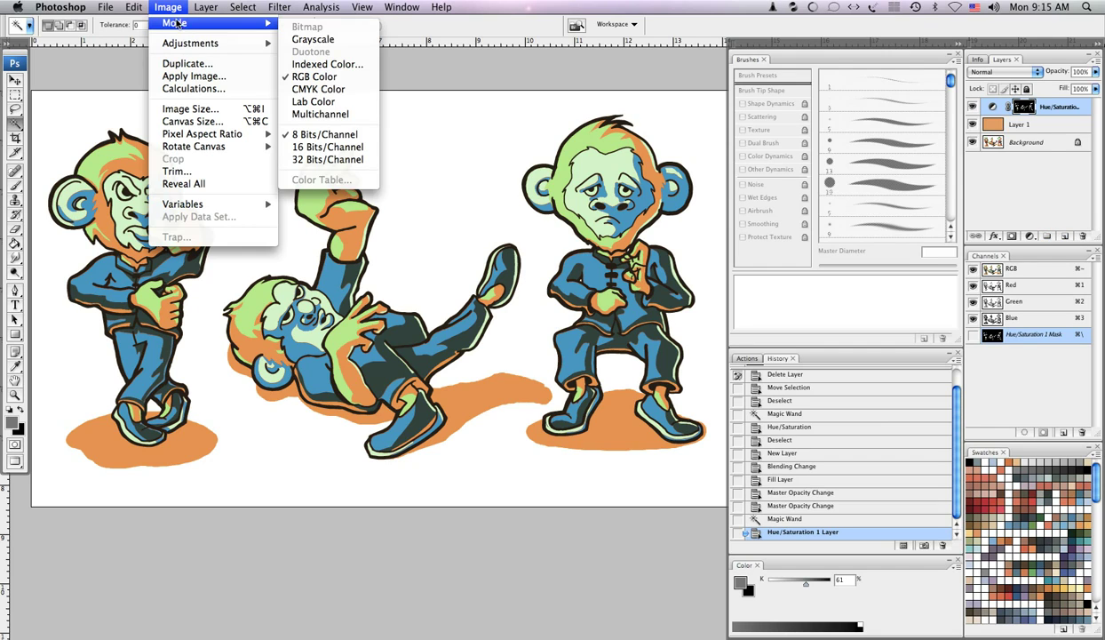
mouse_move(204, 10)
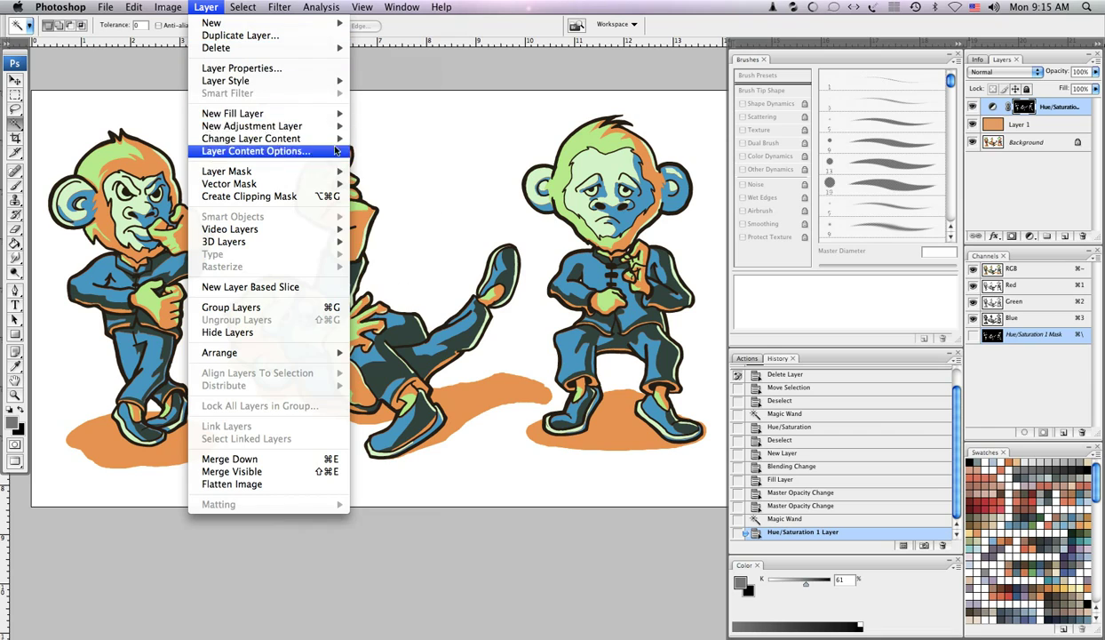
mouse_move(309, 125)
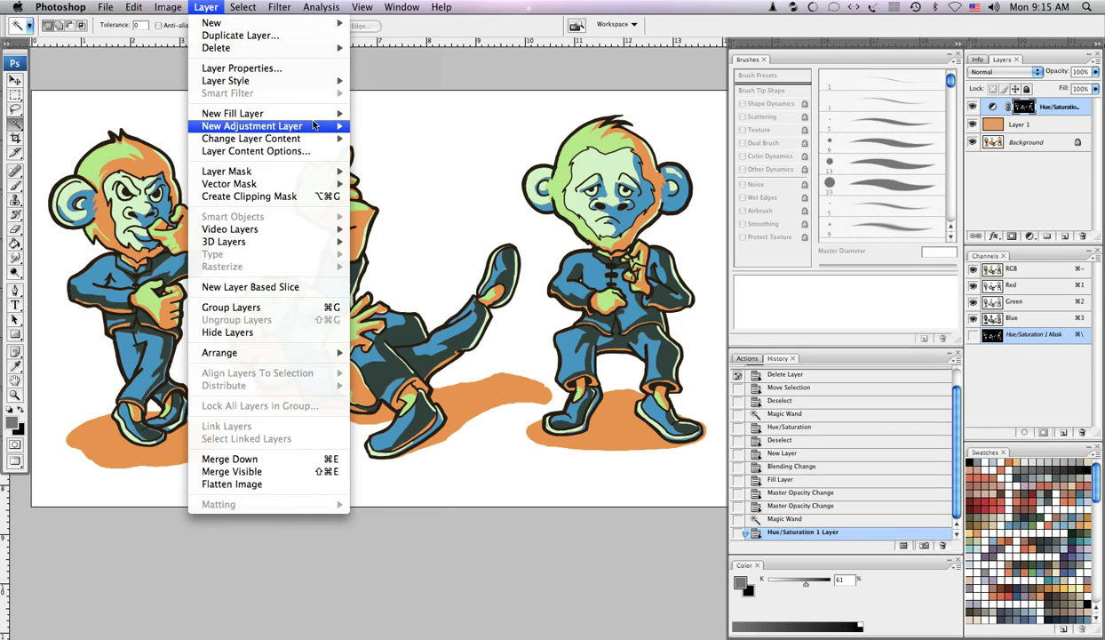
left_click(384, 163)
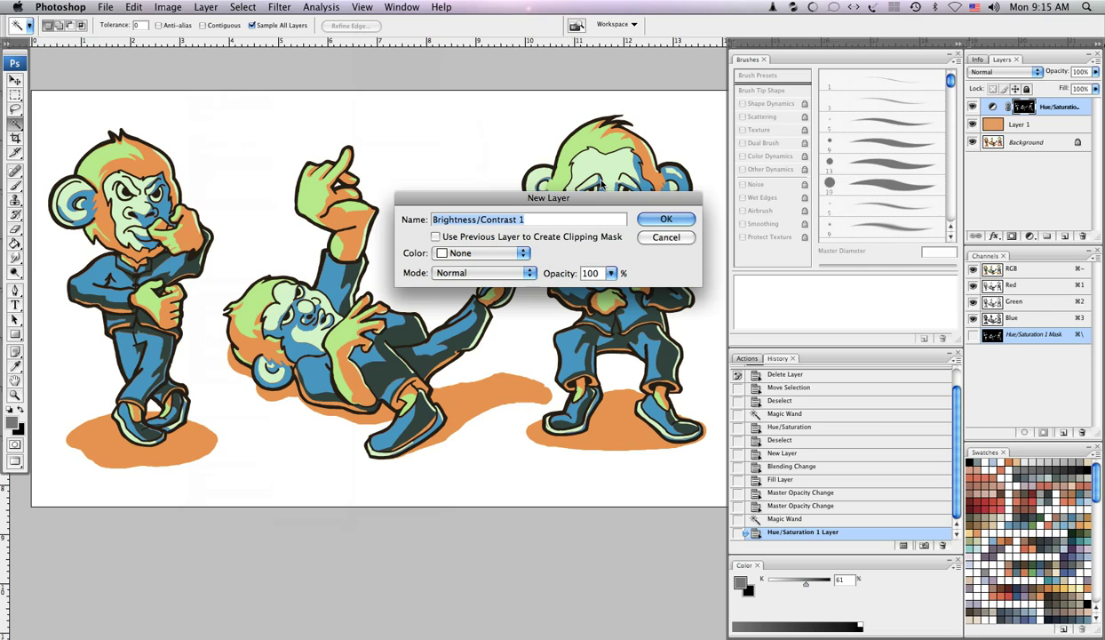
left_click(664, 218)
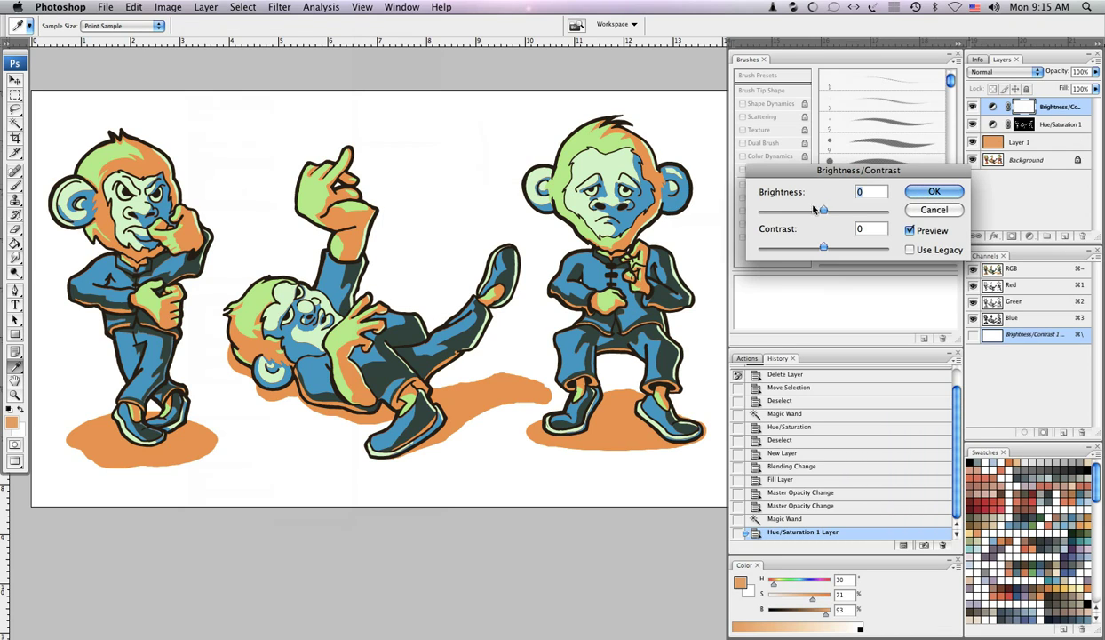
Brighten the whole illustration and adjust its contrast in the new Brightness/Contrast layer
left_click_drag(823, 247, 832, 248)
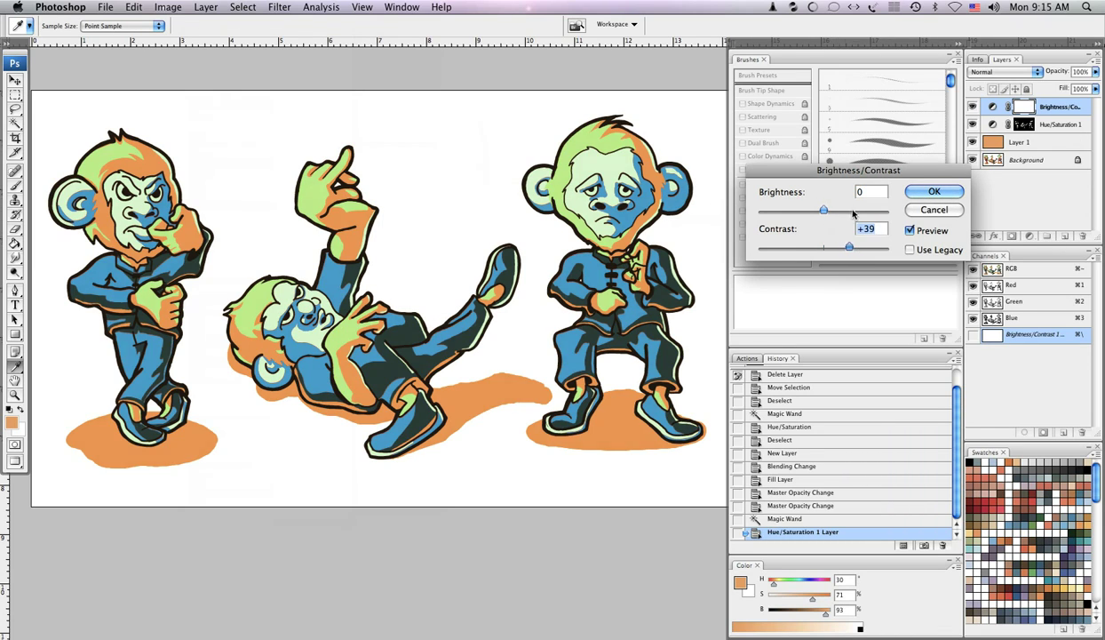
left_click_drag(827, 209, 863, 210)
left_click_drag(839, 249, 835, 211)
left_click(934, 192)
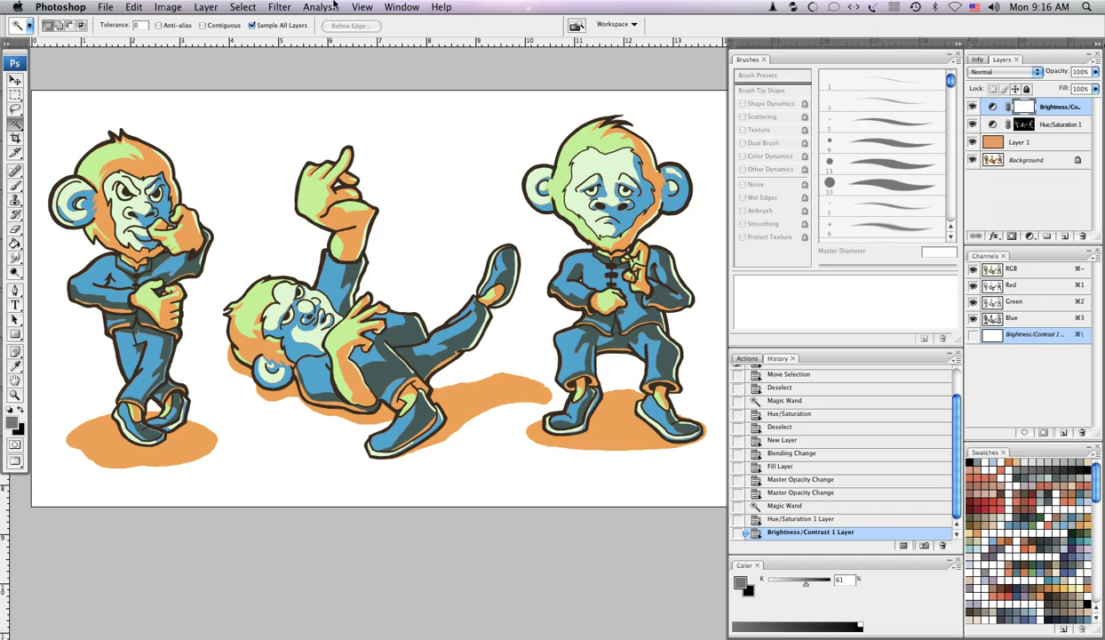
Delete the layer mask from the Brightness/Contrast adjustment layer
left_click_drag(1020, 108, 1081, 236)
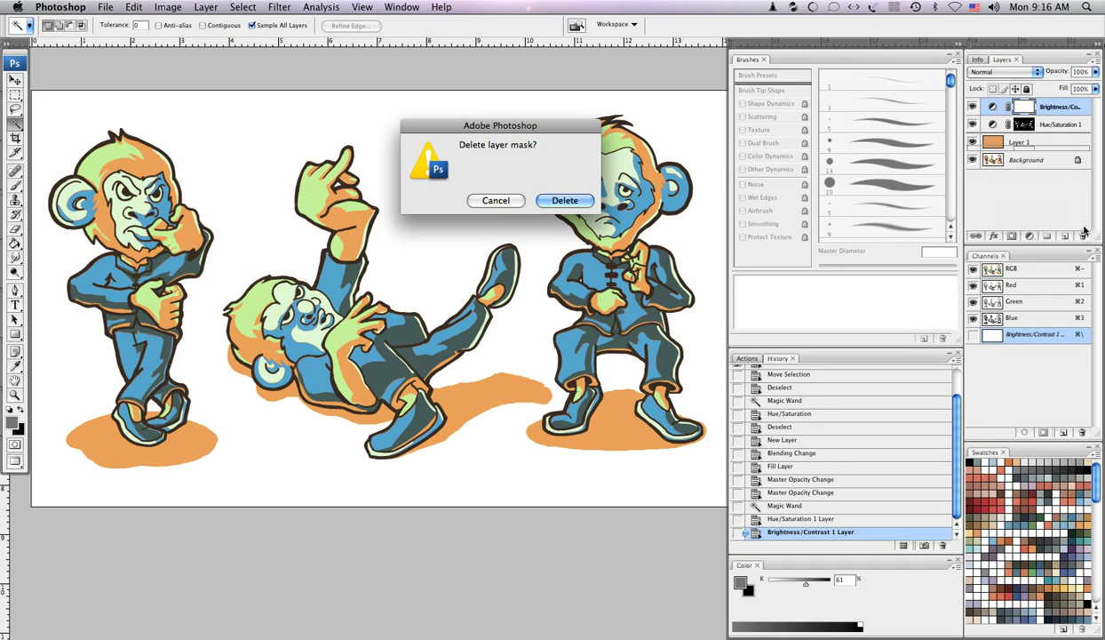
left_click(565, 200)
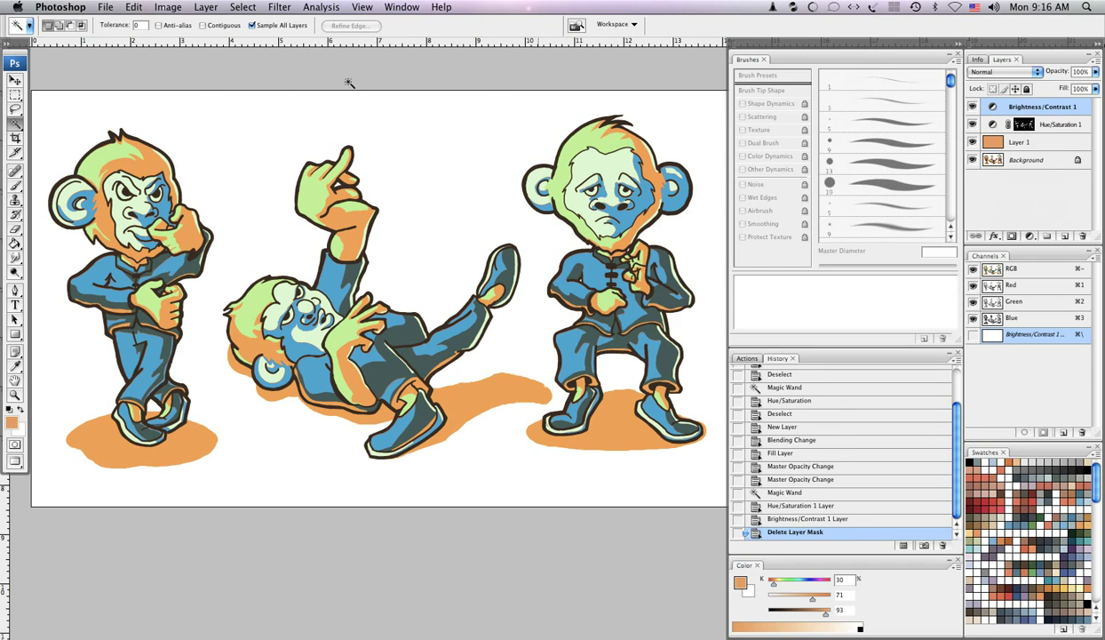
Add a Levels adjustment layer above the Brightness/Contrast layer, keeping the default name, Normal mode and 100% opacity
left_click(168, 8)
mouse_move(205, 7)
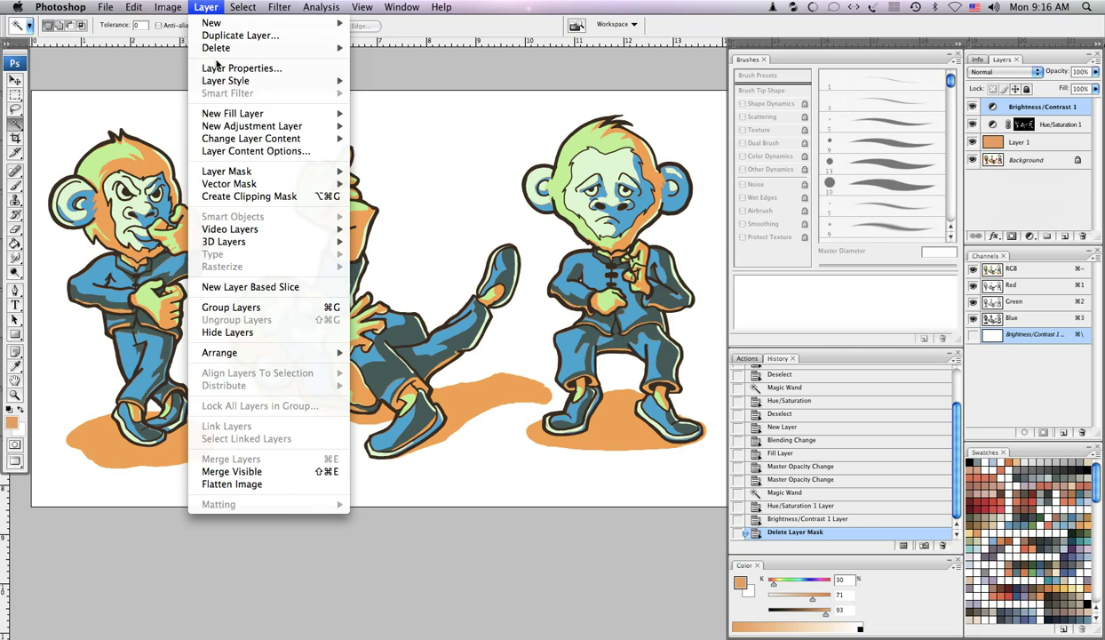
mouse_move(226, 127)
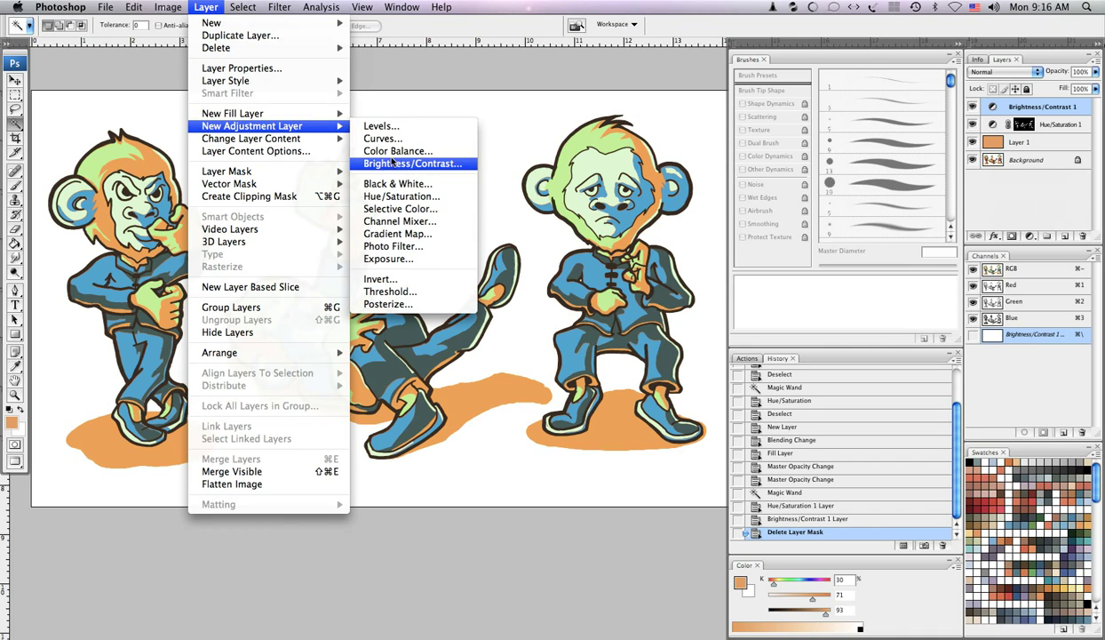
left_click(382, 126)
left_click_drag(609, 194, 867, 324)
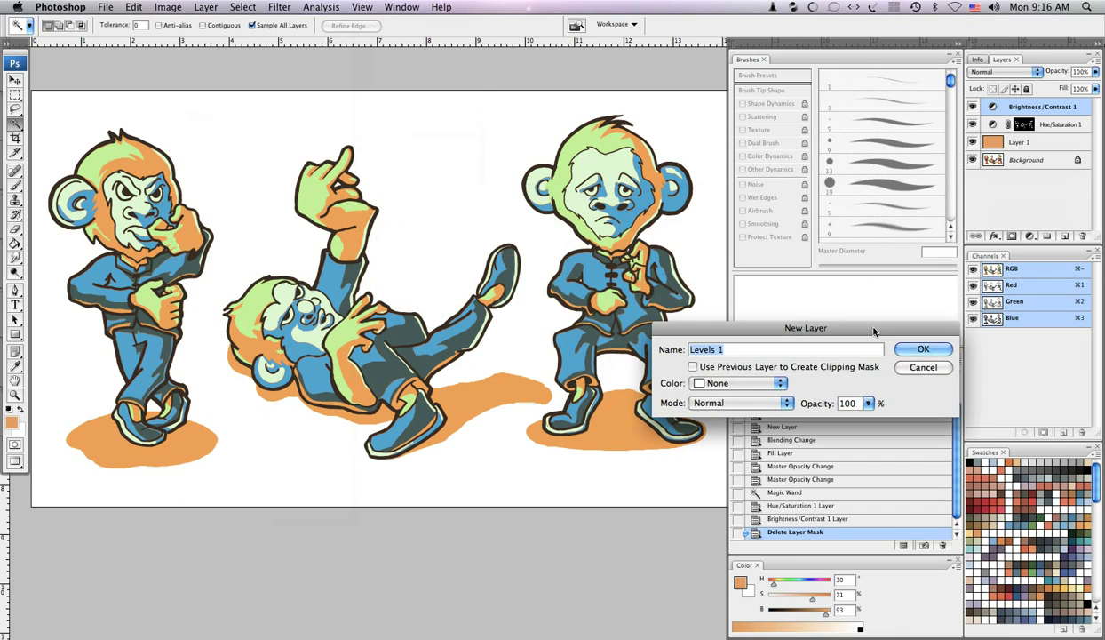
left_click(908, 367)
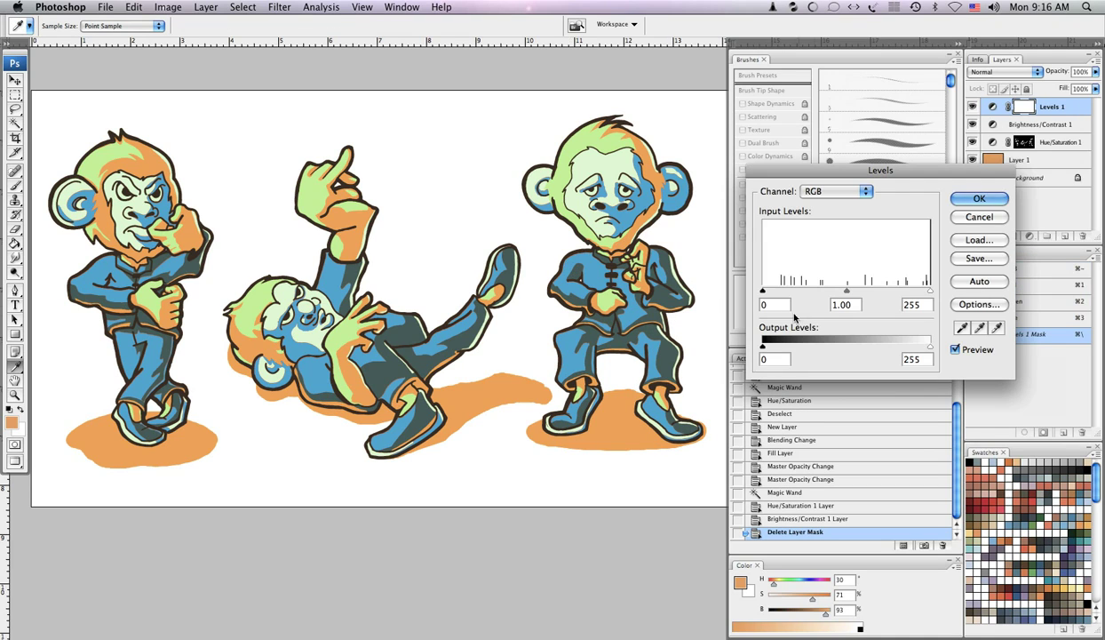
Increase the illustration's contrast in the Levels layer by setting the black input to 59 and the white input to 204
left_click_drag(763, 293, 843, 291)
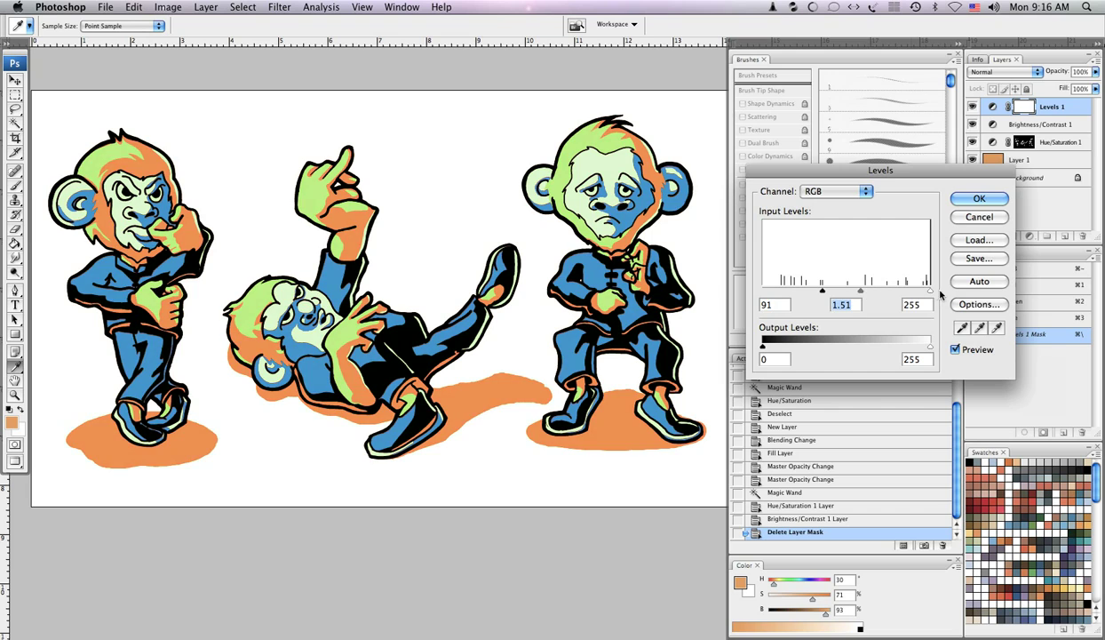
left_click_drag(929, 292, 897, 292)
mouse_move(822, 291)
left_mouse_down()
mouse_move(802, 291)
mouse_move(848, 295)
mouse_move(815, 293)
left_mouse_up()
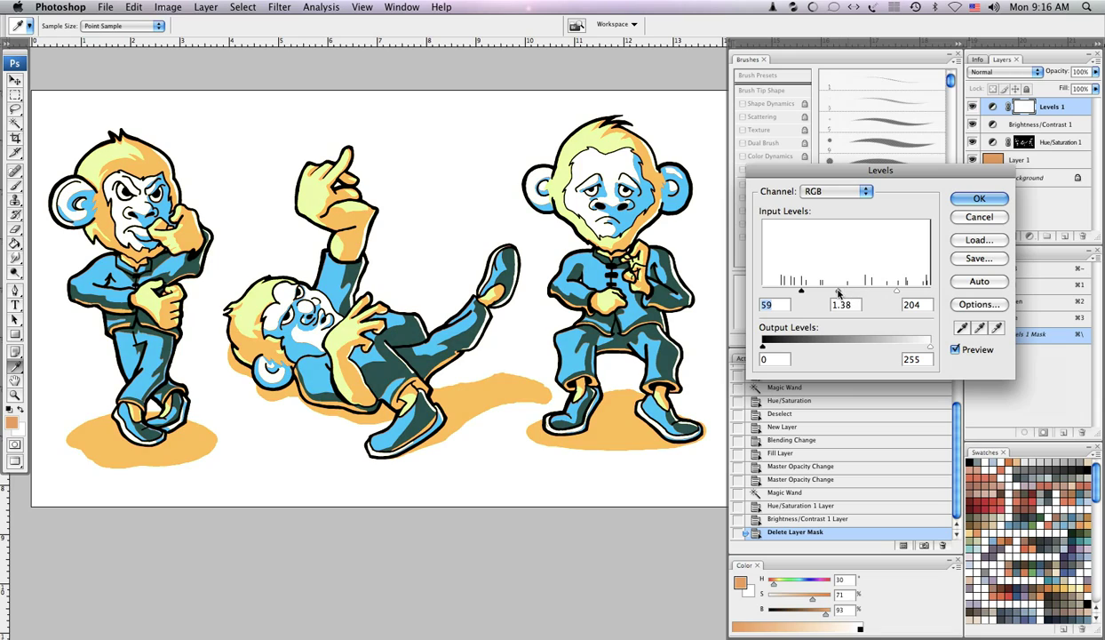
left_click(977, 199)
key("w")
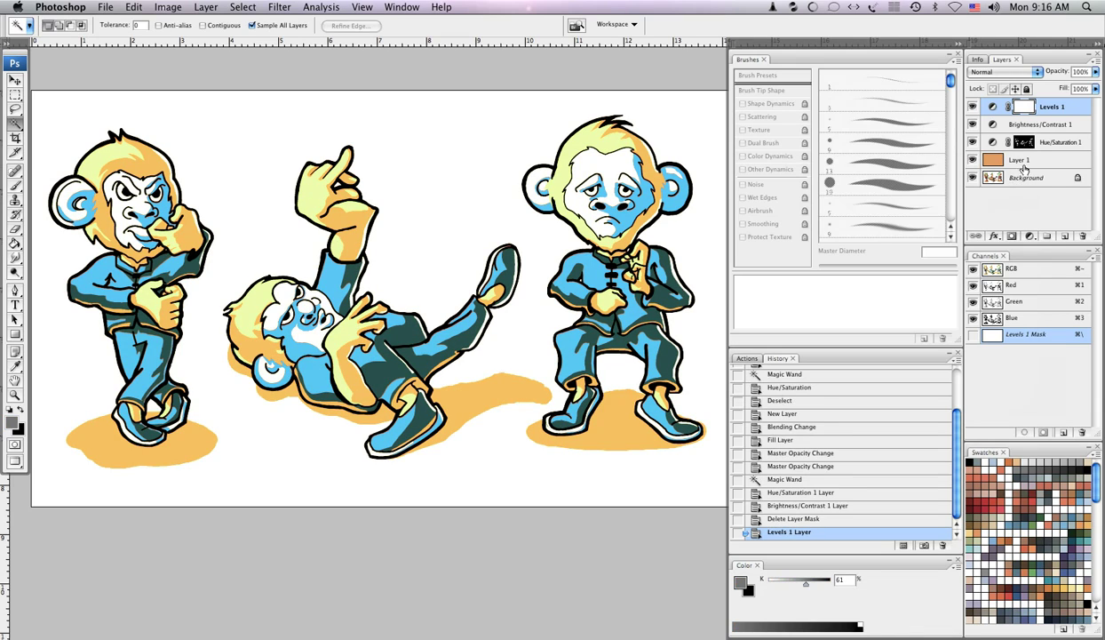
Compare the original artwork with the adjusted version by hiding all layers above the Background and showing them again one after another
key("super+minus")
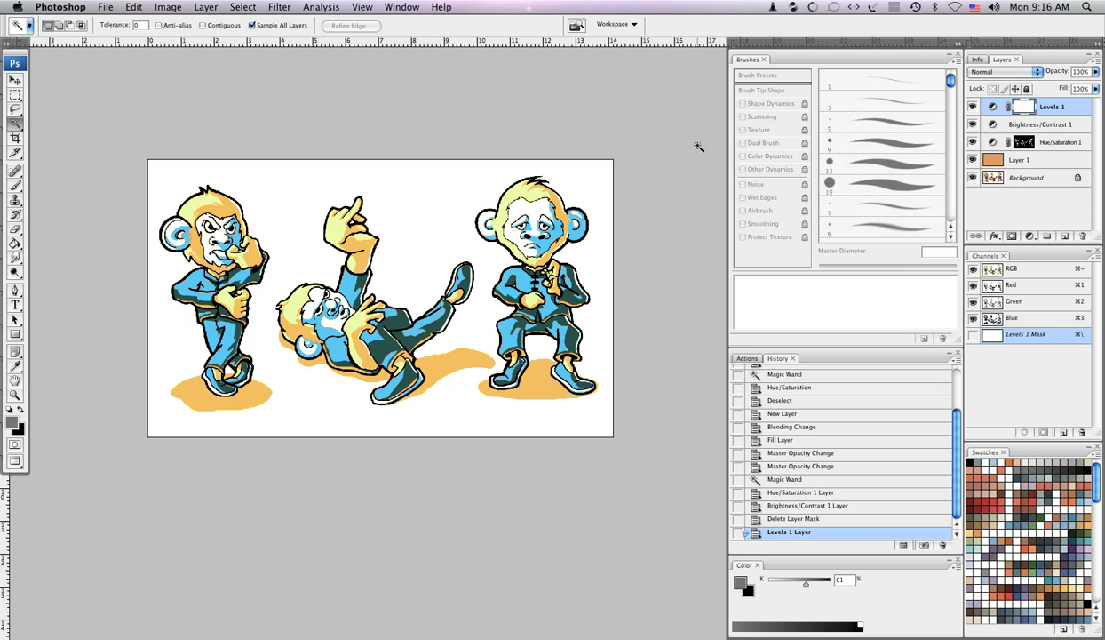
mouse_move(972, 160)
left_mouse_down()
mouse_move(972, 109)
mouse_move(978, 142)
left_mouse_up()
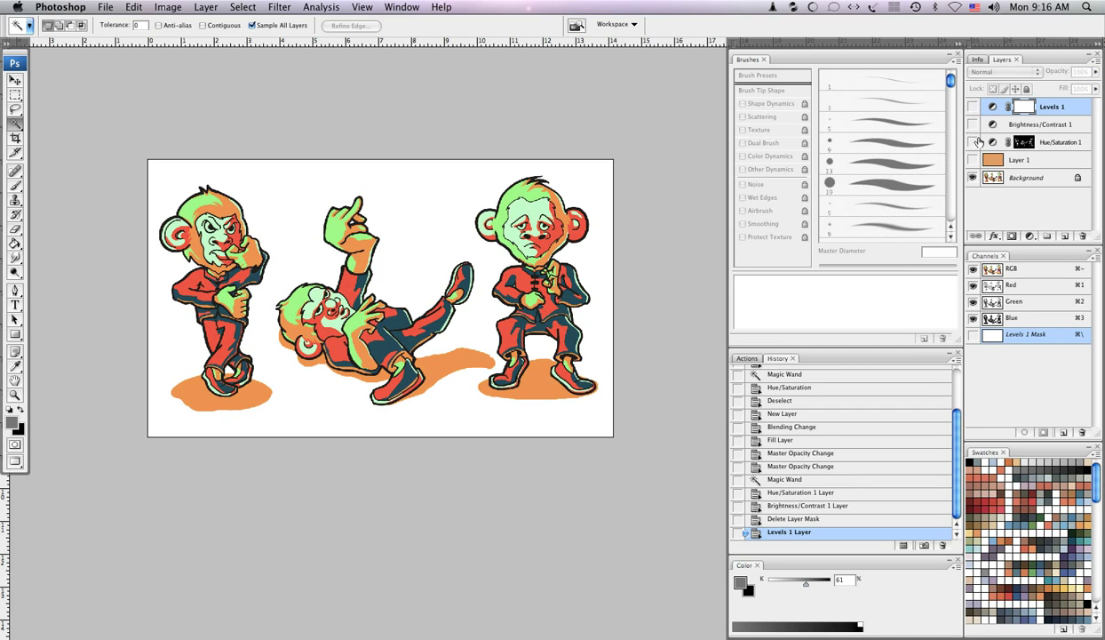
key("super+plus")
key("super+plus")
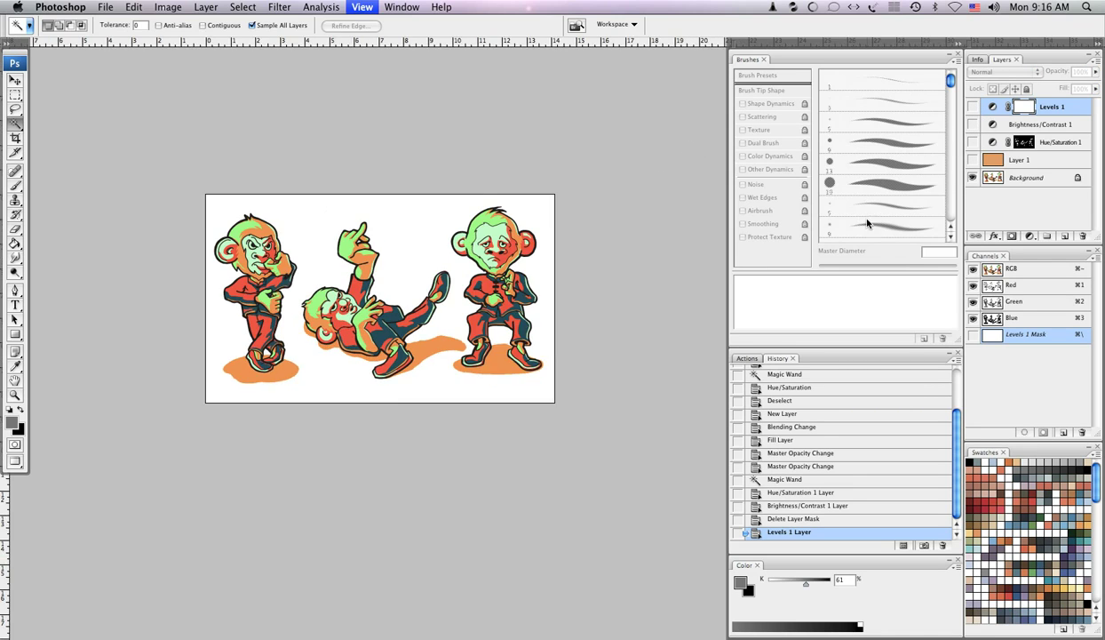
key("super+minus")
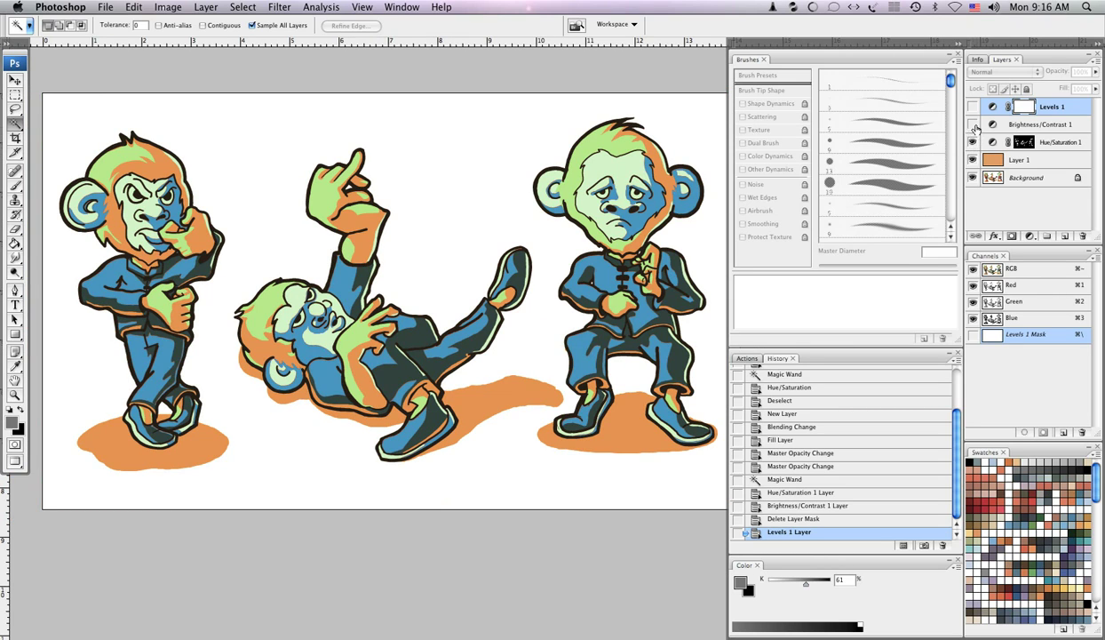
left_click_drag(974, 127, 972, 107)
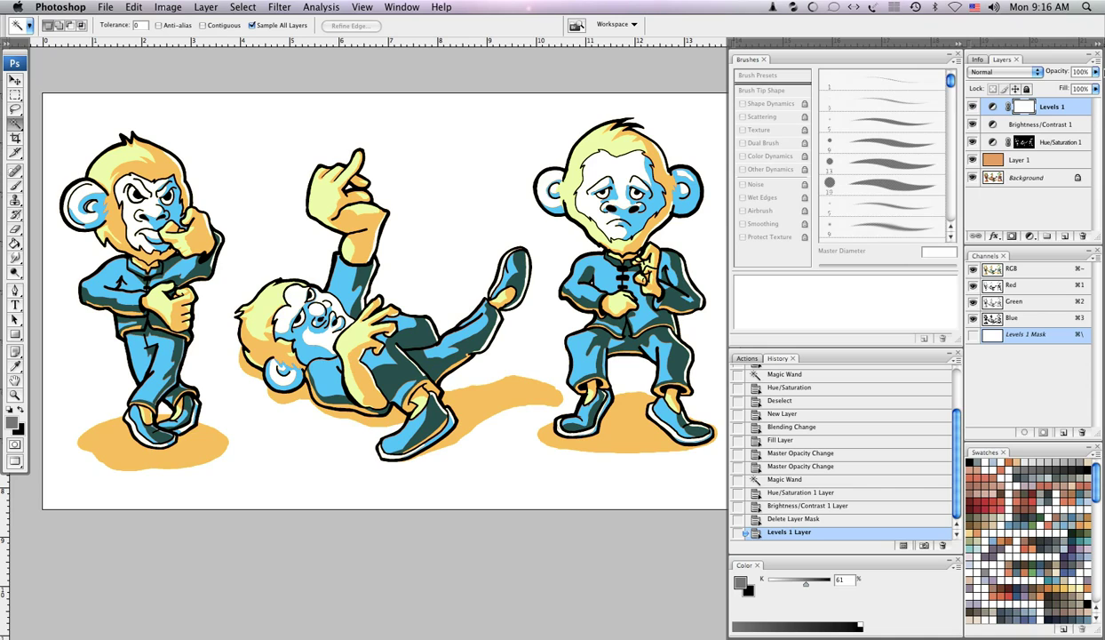
Flatten the image and select all orange areas with the Magic Wand
left_click(1099, 64)
left_click(1007, 302)
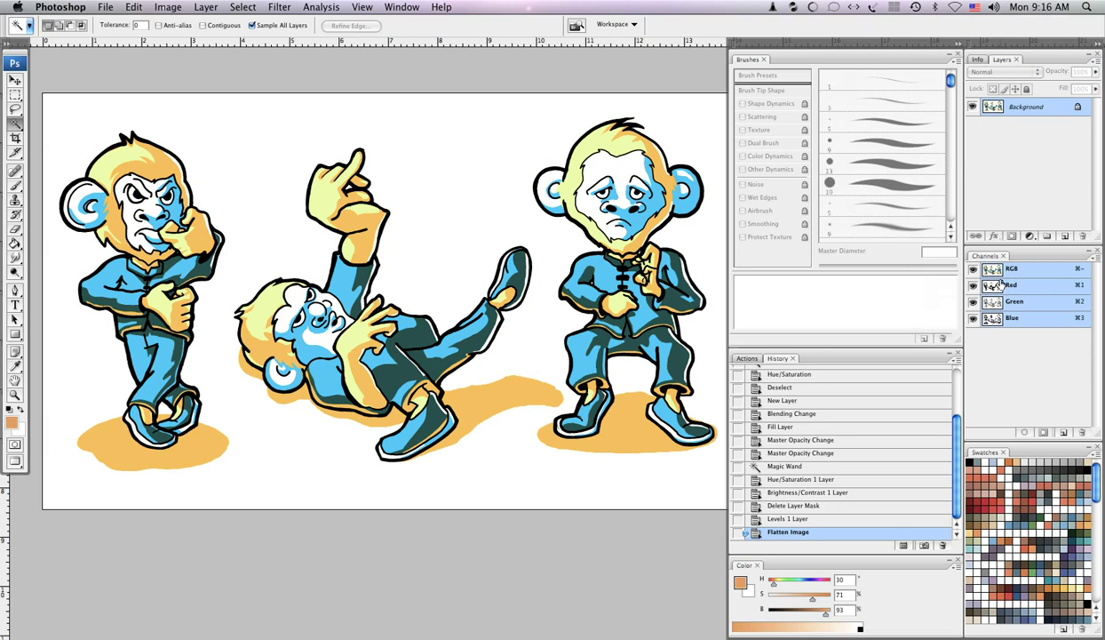
left_click(693, 173)
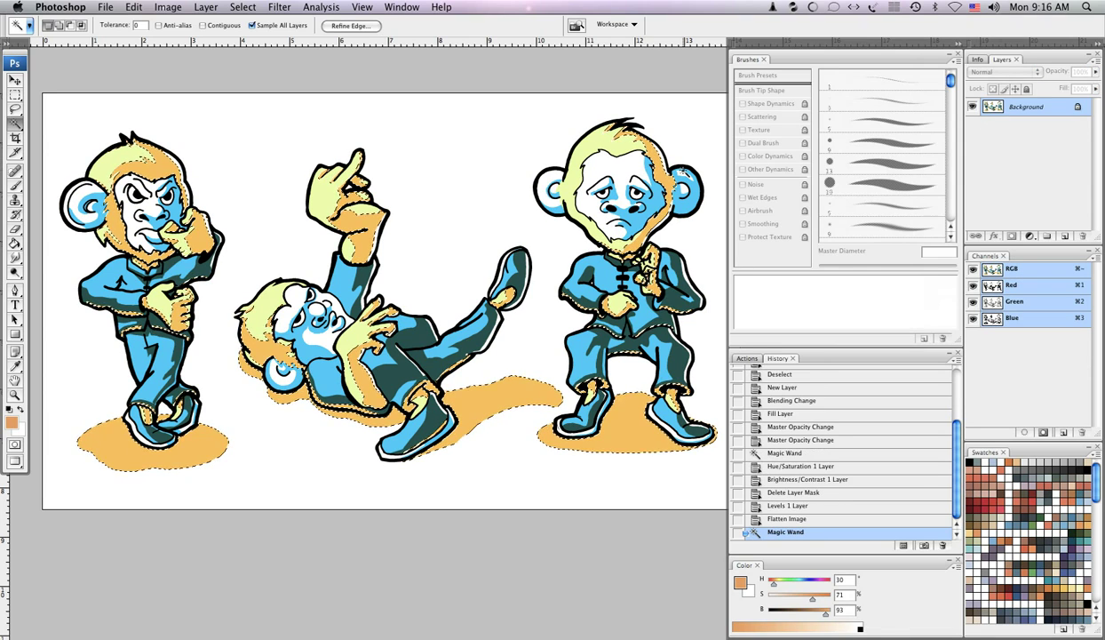
Colorize the selected orange areas dark green with Hue/Saturation, using a Lightness of -32, and deselect
key("super+u")
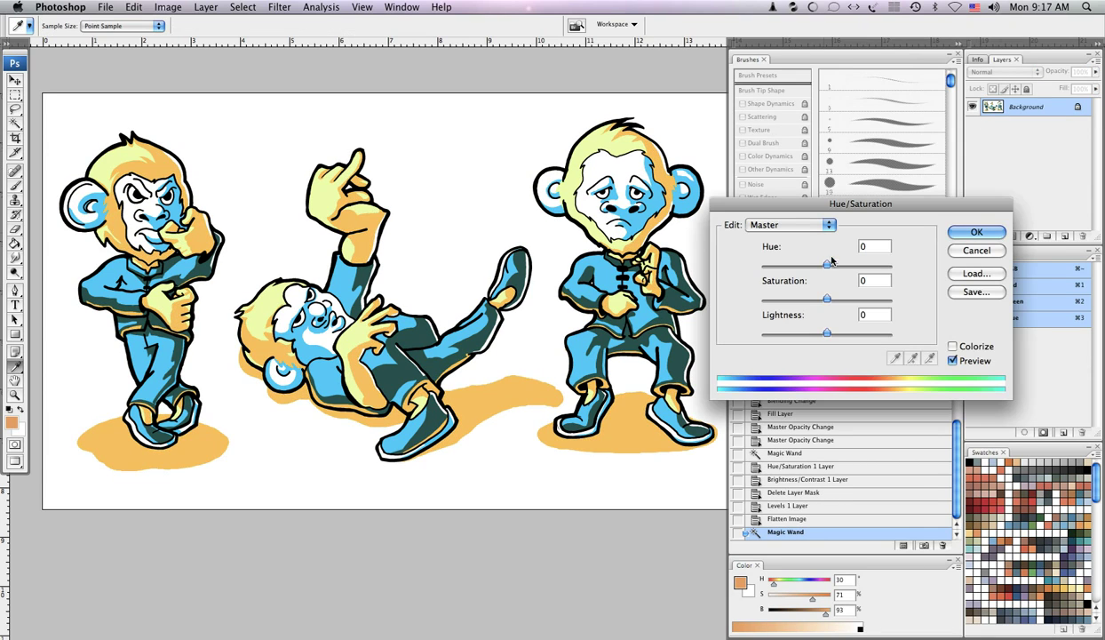
left_click(953, 346)
left_click_drag(827, 332, 806, 333)
left_click_drag(794, 298, 812, 299)
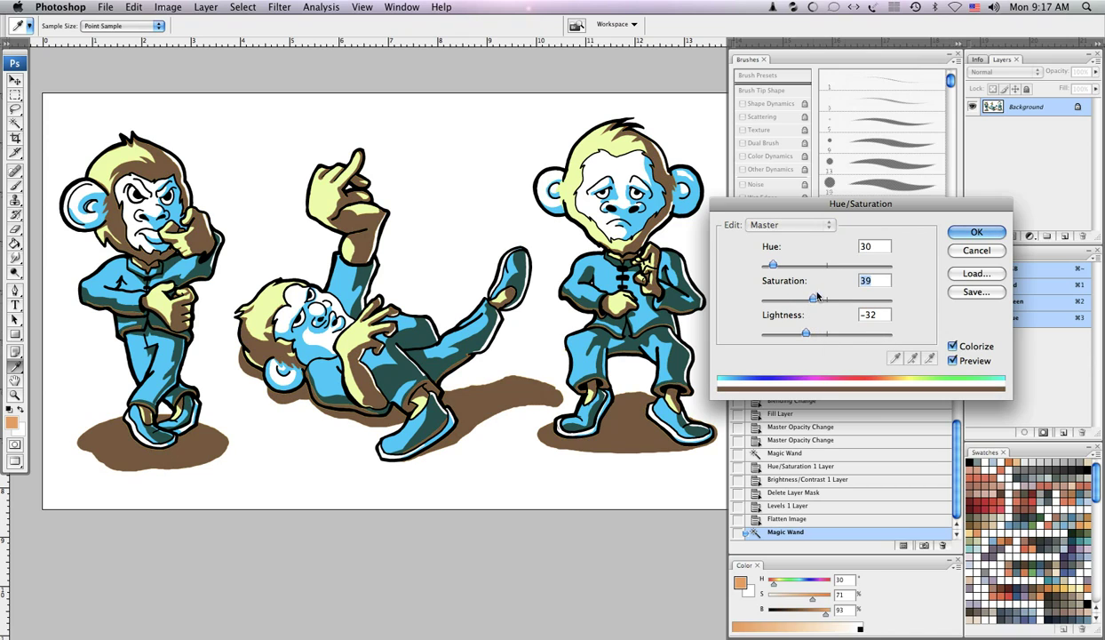
left_click_drag(854, 266, 845, 300)
key("Return")
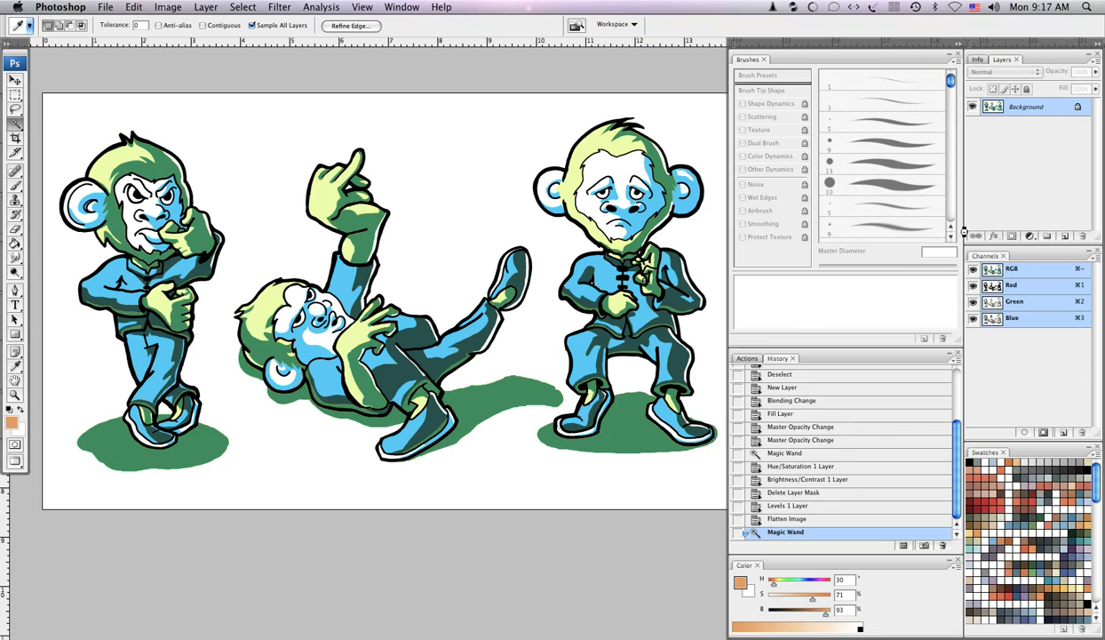
key("super+d")
Try brightening the illustration with a Curves adjustment that raises the RGB curve to output 175 at input 117
left_click(169, 8)
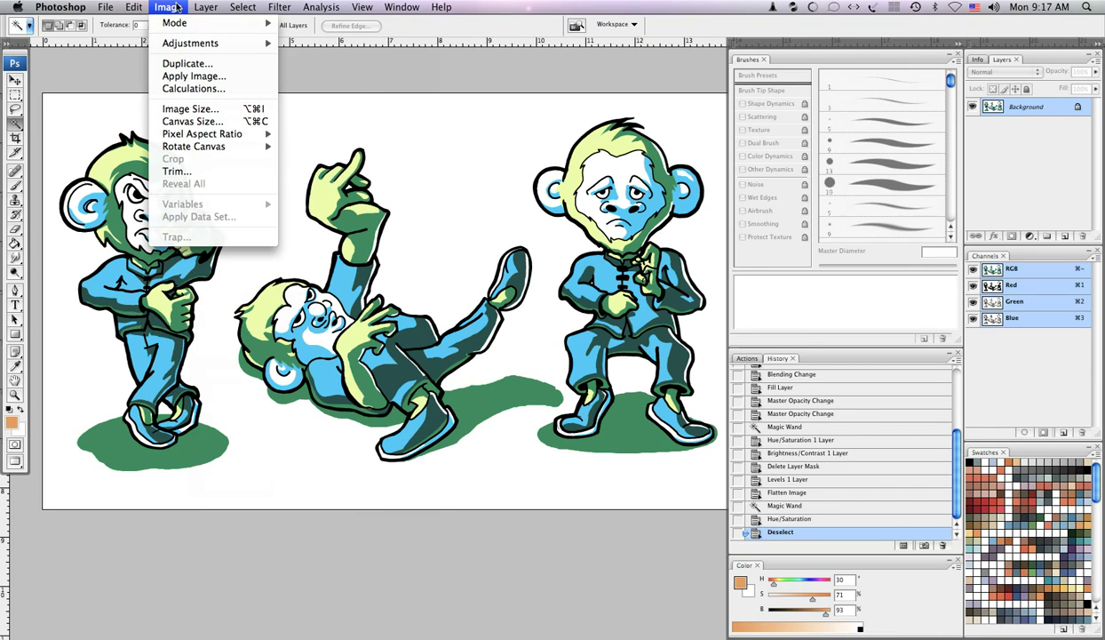
mouse_move(180, 42)
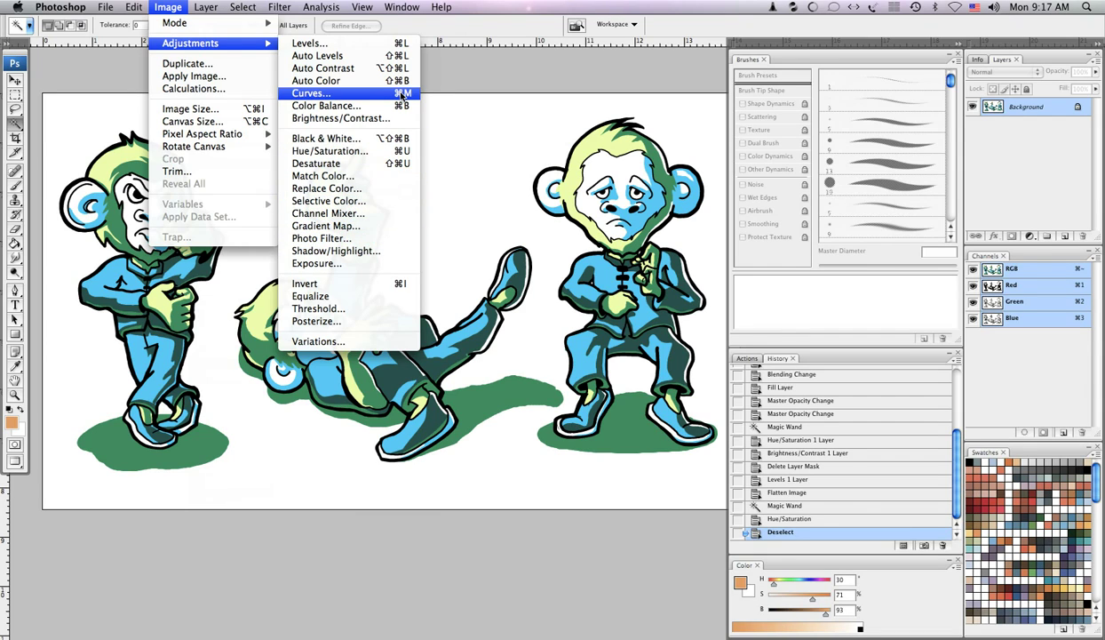
key("super+m")
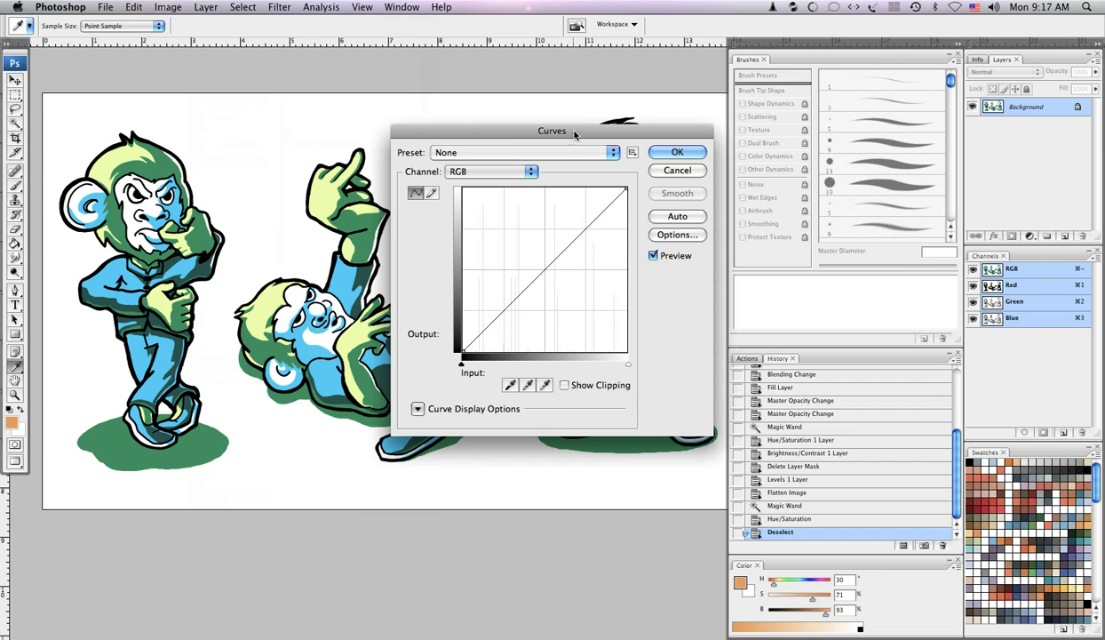
left_click_drag(493, 130, 836, 98)
left_click_drag(875, 228, 867, 199)
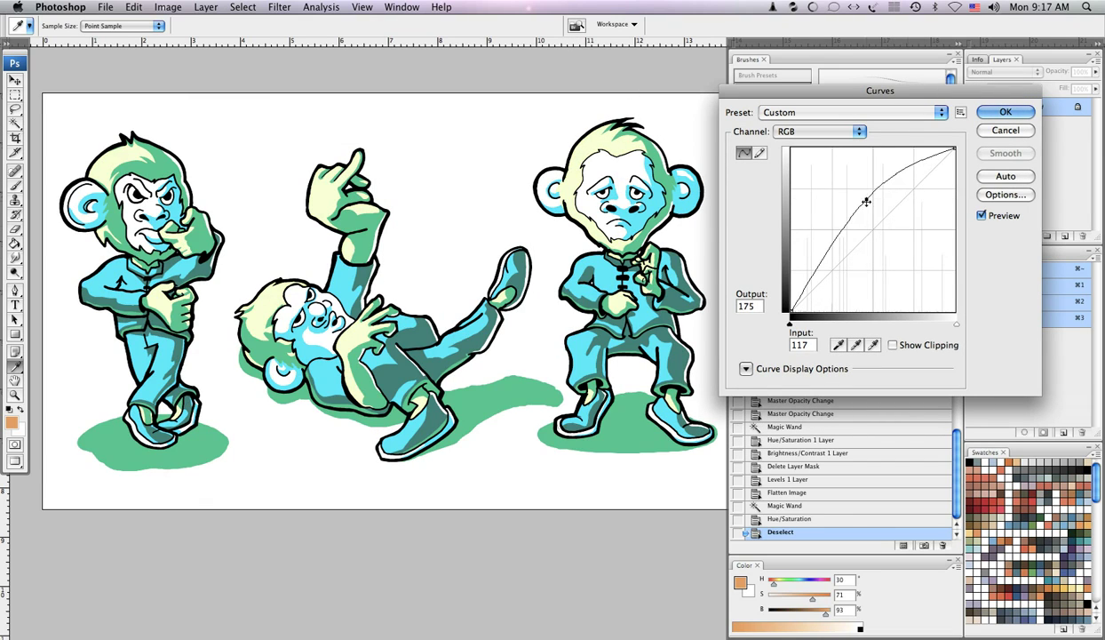
Raise the Red channel curve to output 165 at input 85, and undo the applied Curves adjustment
left_click(851, 130)
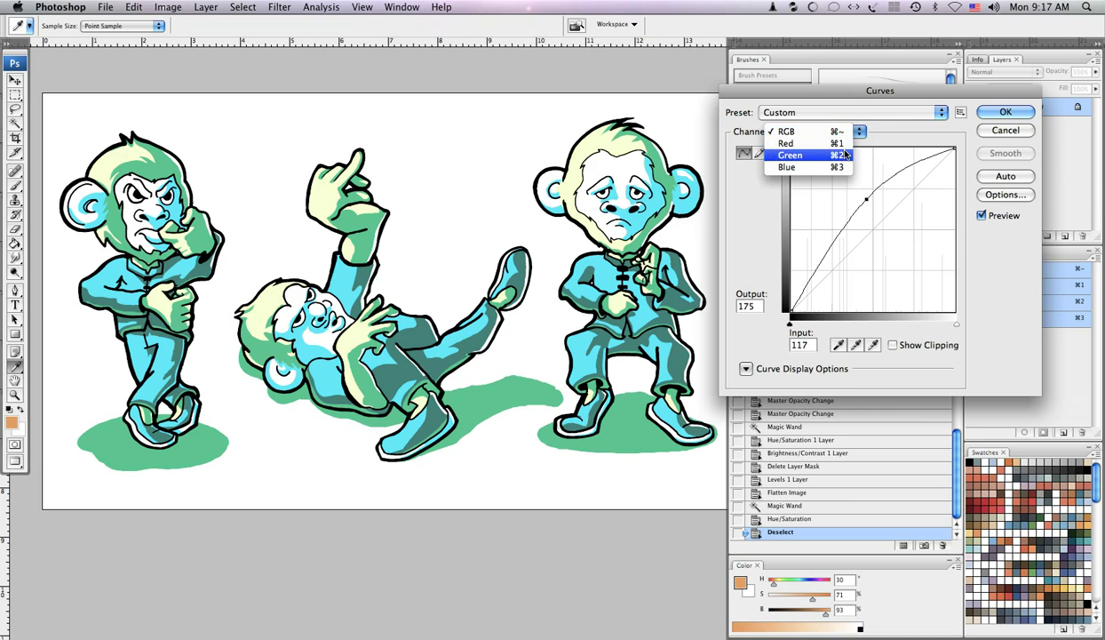
left_click(850, 143)
left_click_drag(867, 237, 881, 196)
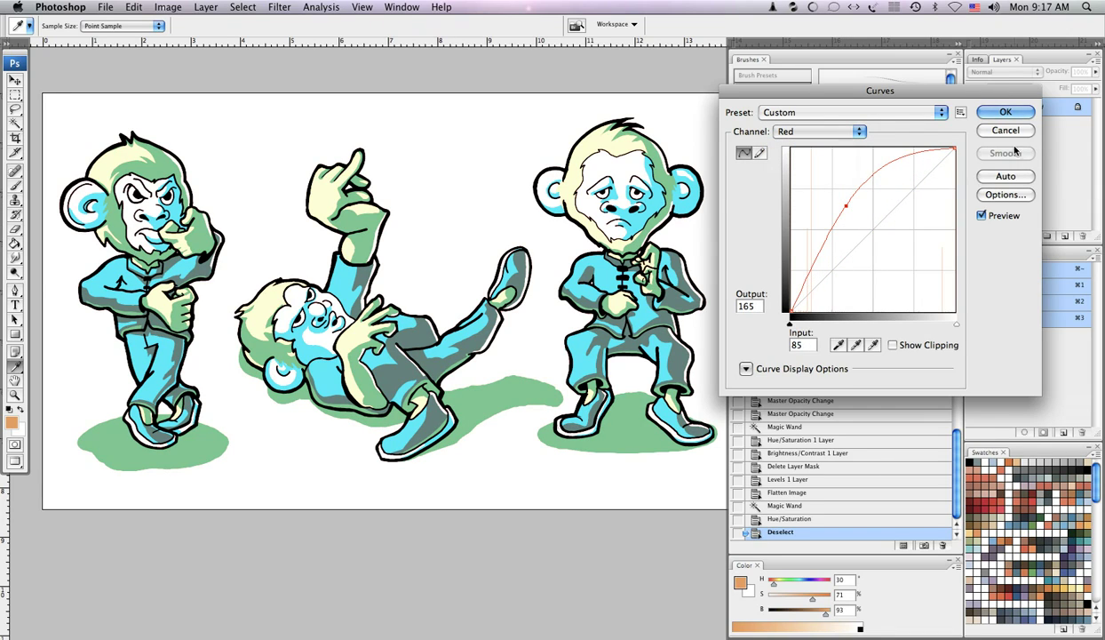
left_click(1007, 112)
key("super+minus")
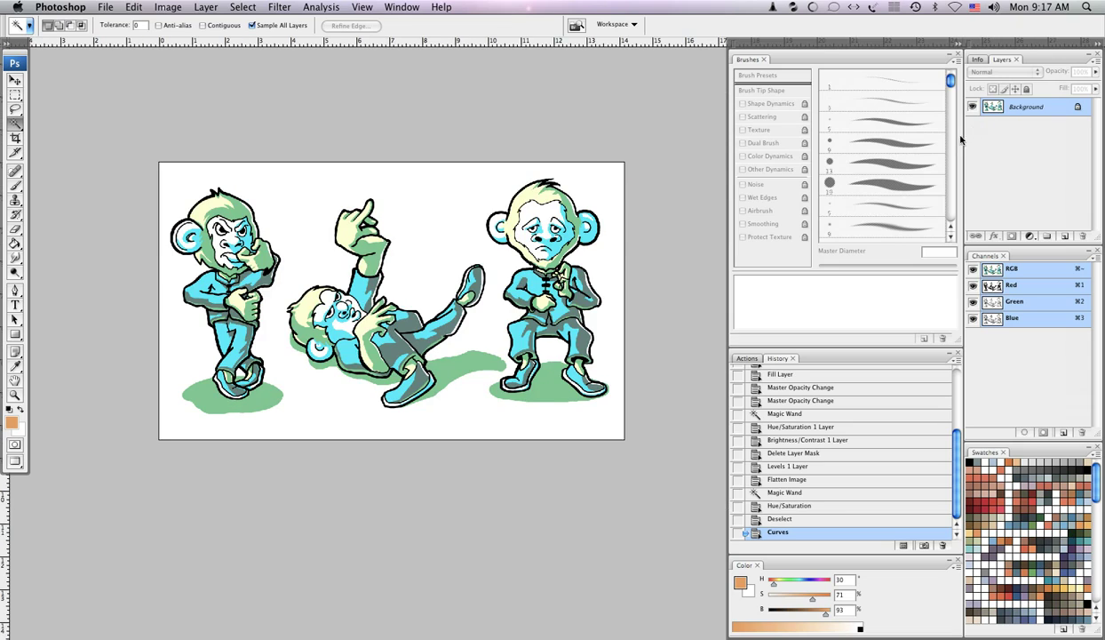
key("super+plus")
key("super+z")
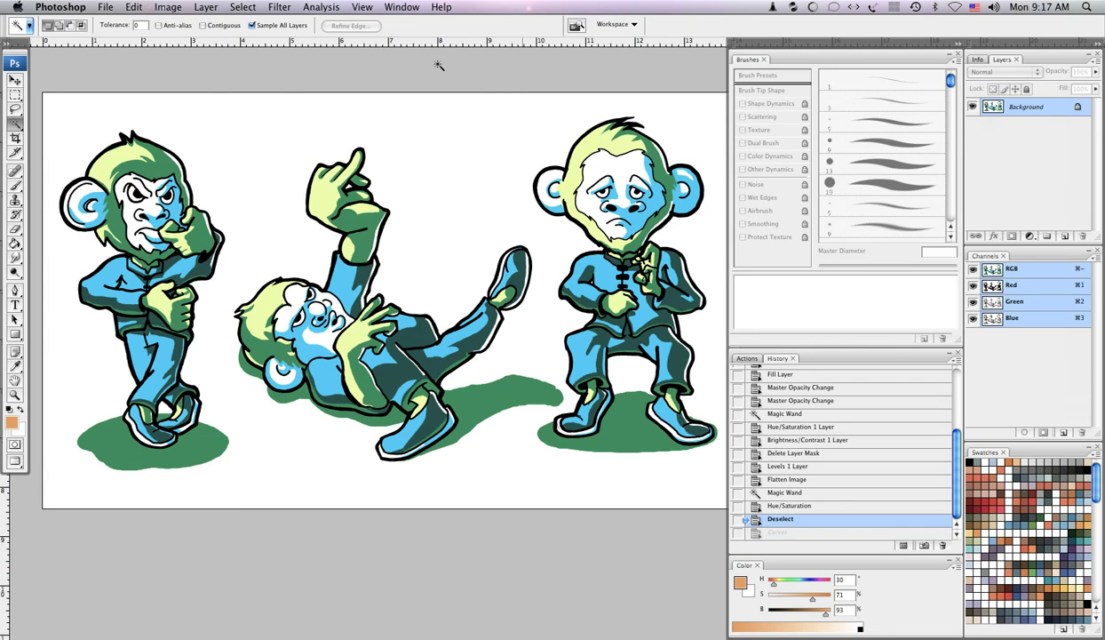
Start a Replace Color adjustment and sample the yellow-green hair of the seated monkey at Fuzziness 40
left_click(171, 8)
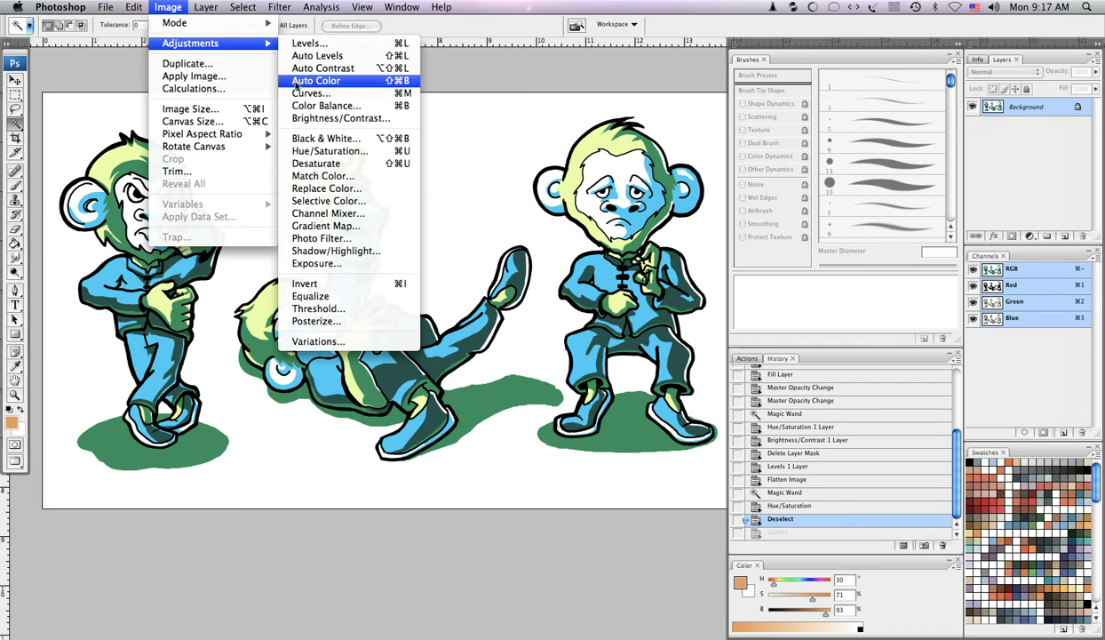
left_click(351, 189)
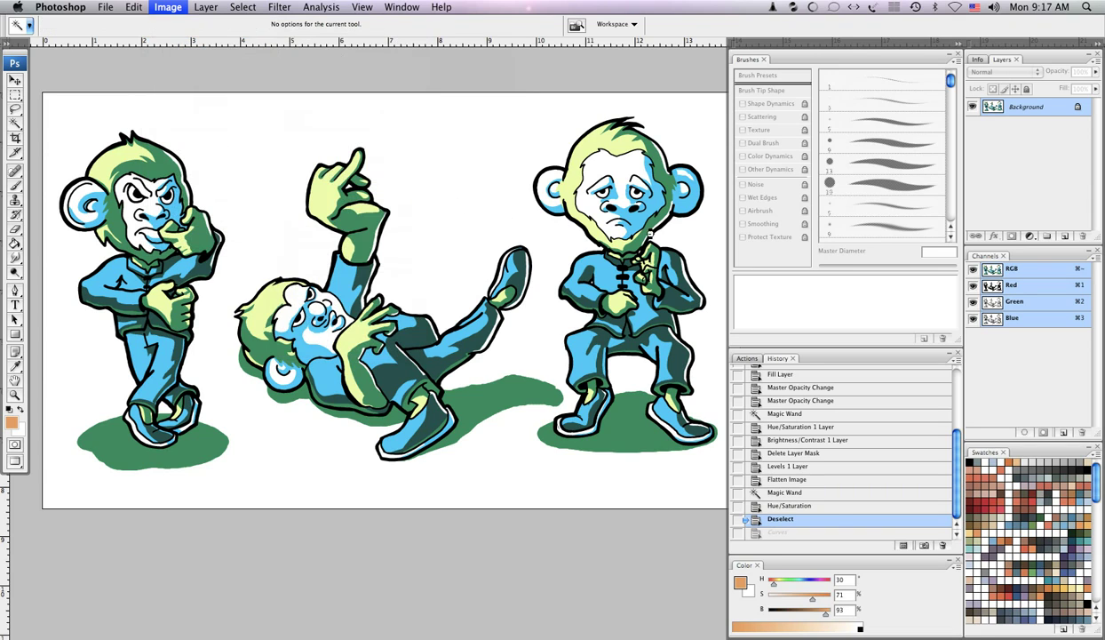
left_click_drag(548, 116, 849, 87)
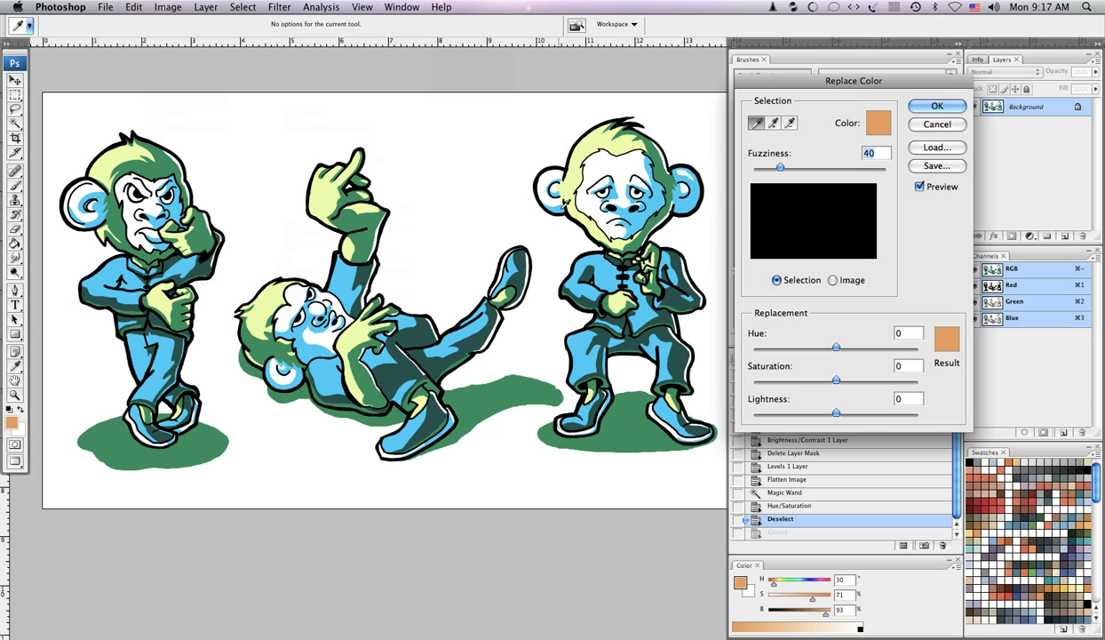
left_click(578, 130)
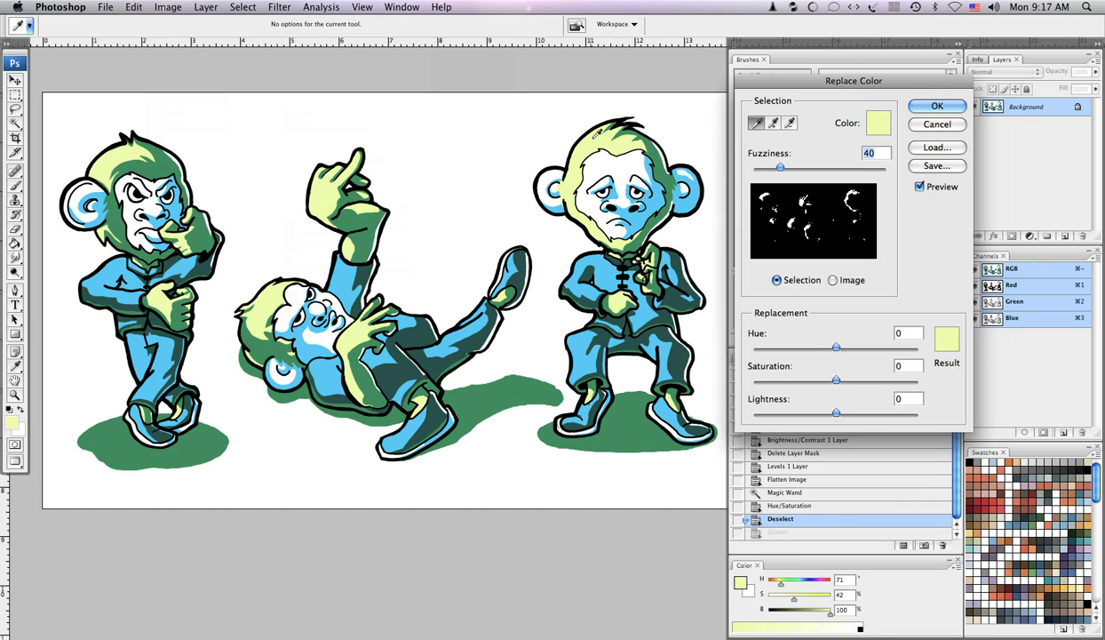
Try replacing the sampled yellow-green with pink, using Hue -105, Lightness +15 and a higher Fuzziness, and undo the Replace Color change
left_click_drag(856, 348, 875, 348)
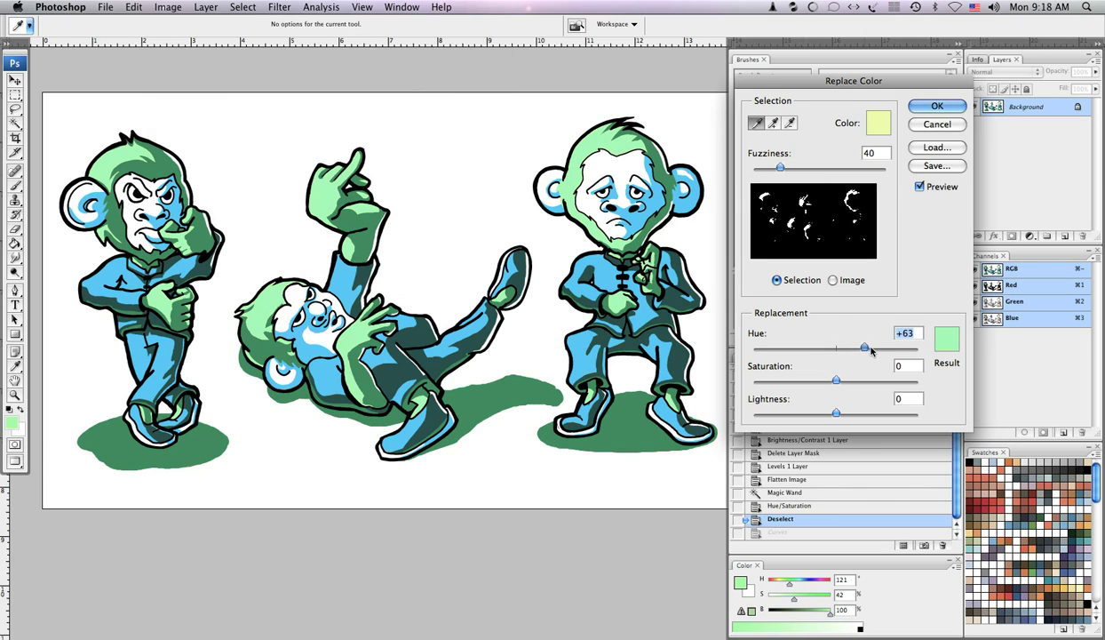
left_click_drag(836, 379, 804, 380)
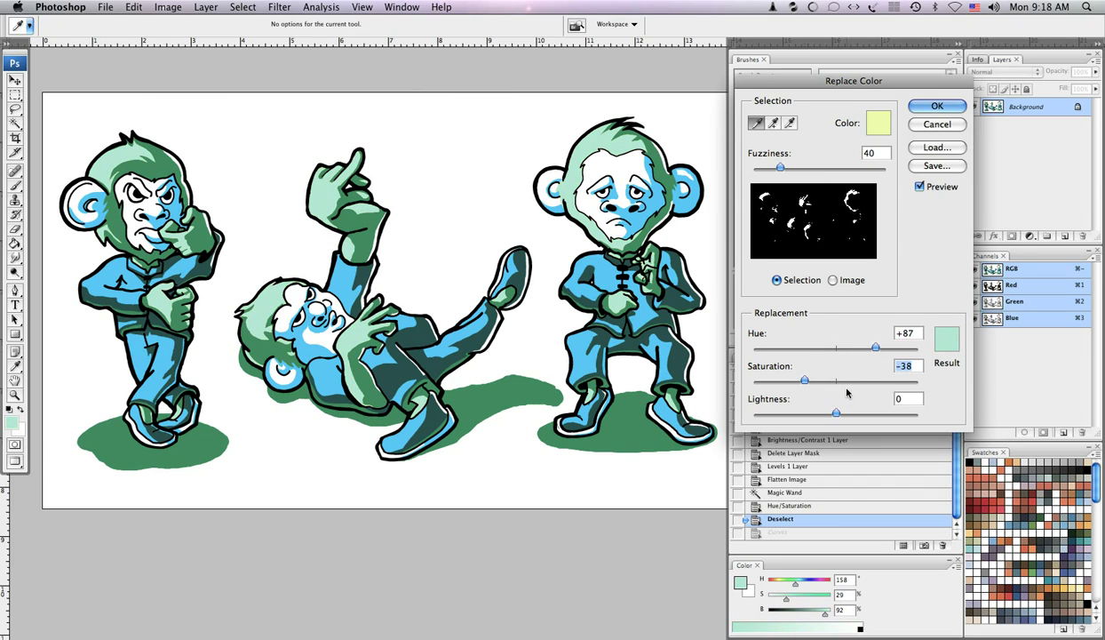
left_click_drag(836, 413, 845, 413)
left_click_drag(875, 348, 786, 347)
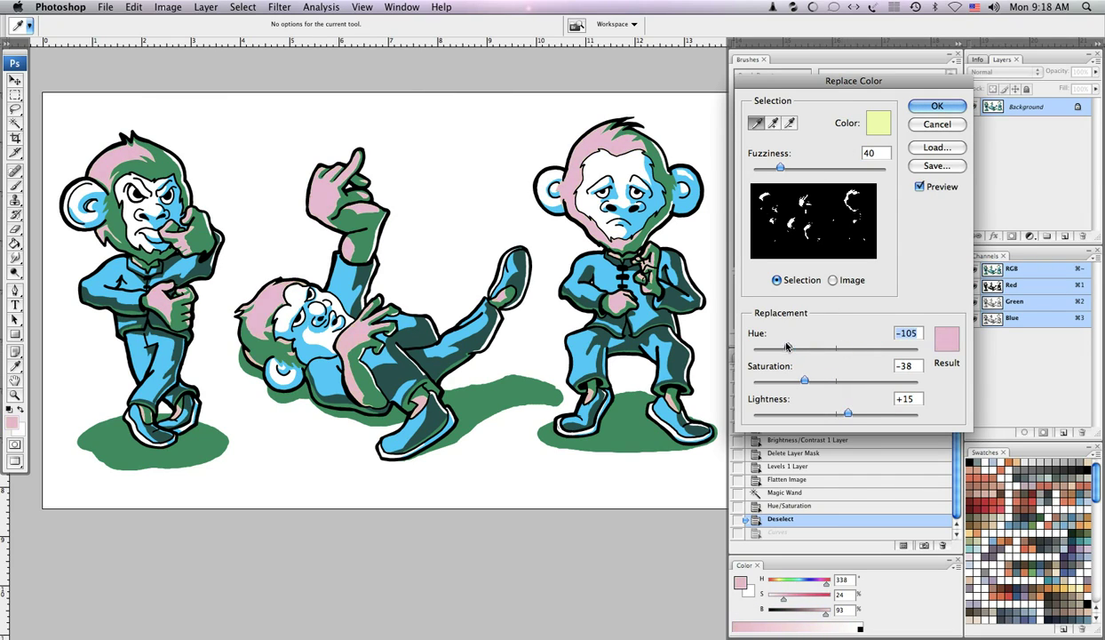
left_click(822, 379)
left_click_drag(780, 167, 804, 167)
left_click(951, 109)
key("w")
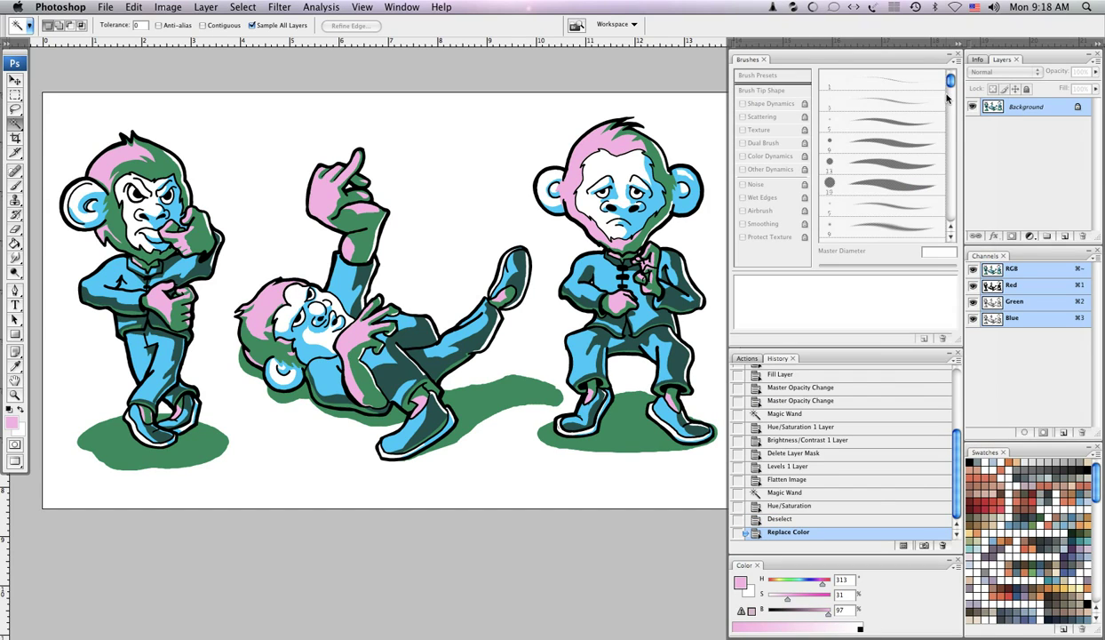
key("super+z")
View the recolored illustration full screen with all panels hidden, and restore the normal workspace
key("Tab")
key("f")
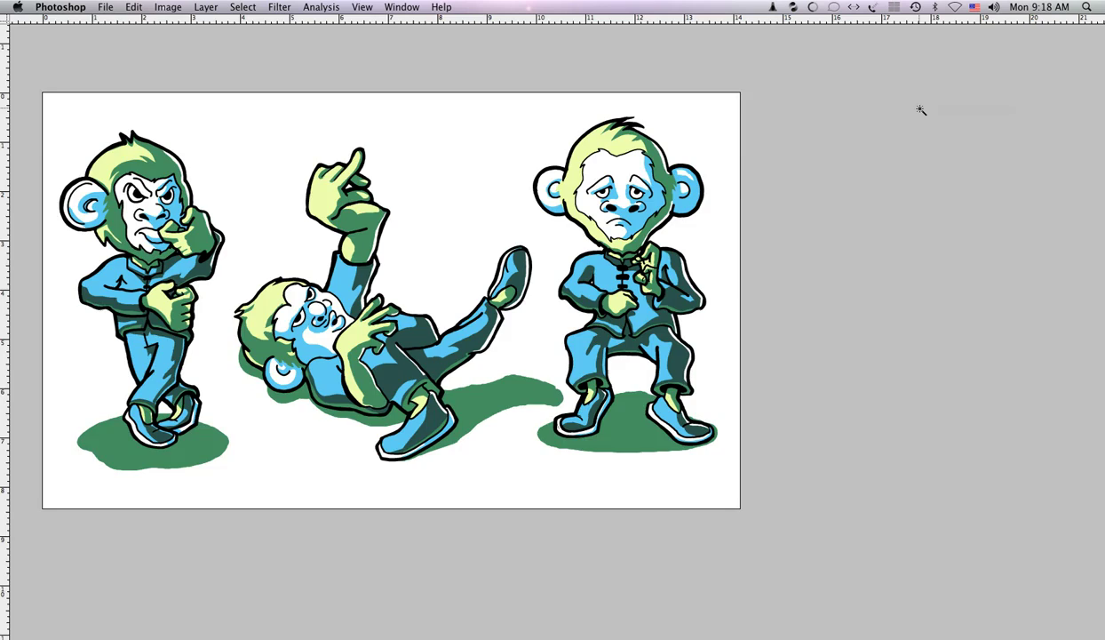
key("super+minus")
key("super+plus")
key("shift+f")
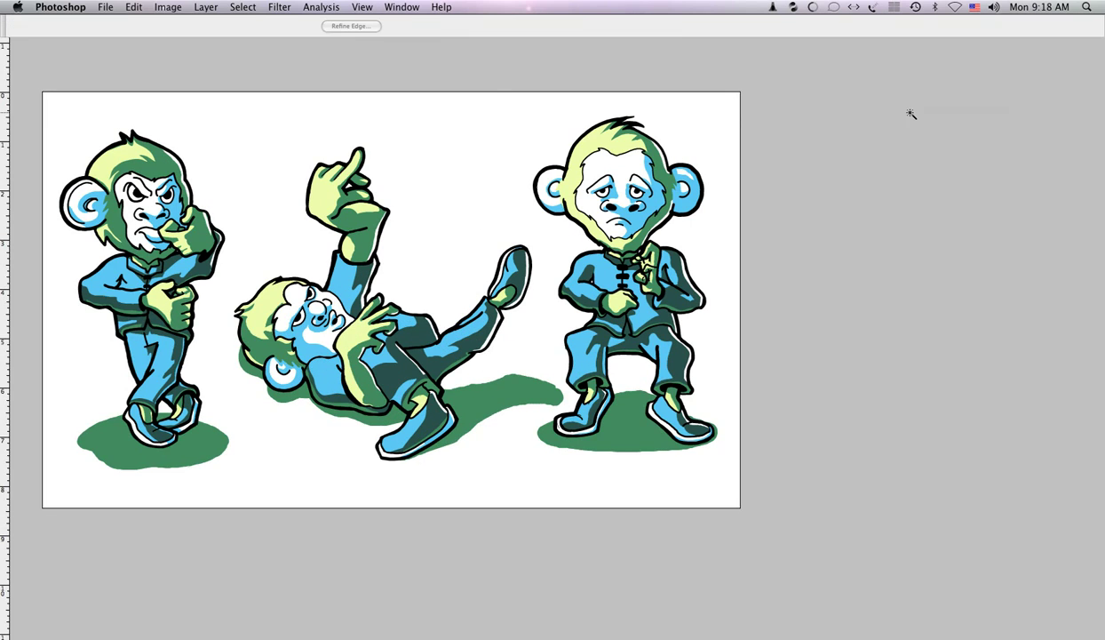
key("Tab")
scroll(550, 167, "right", 1)
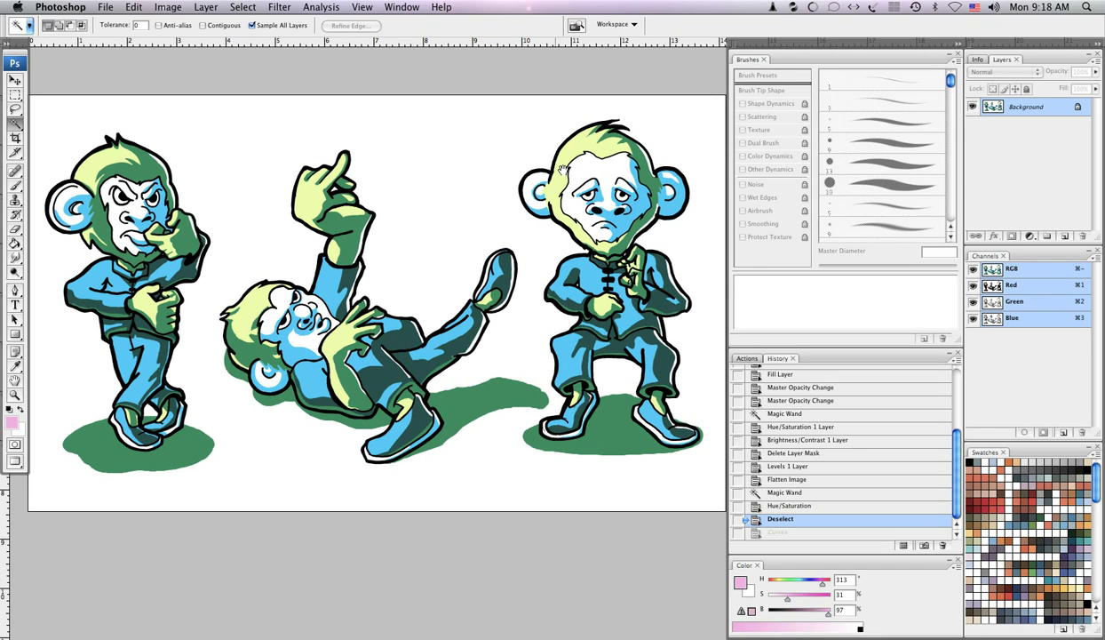